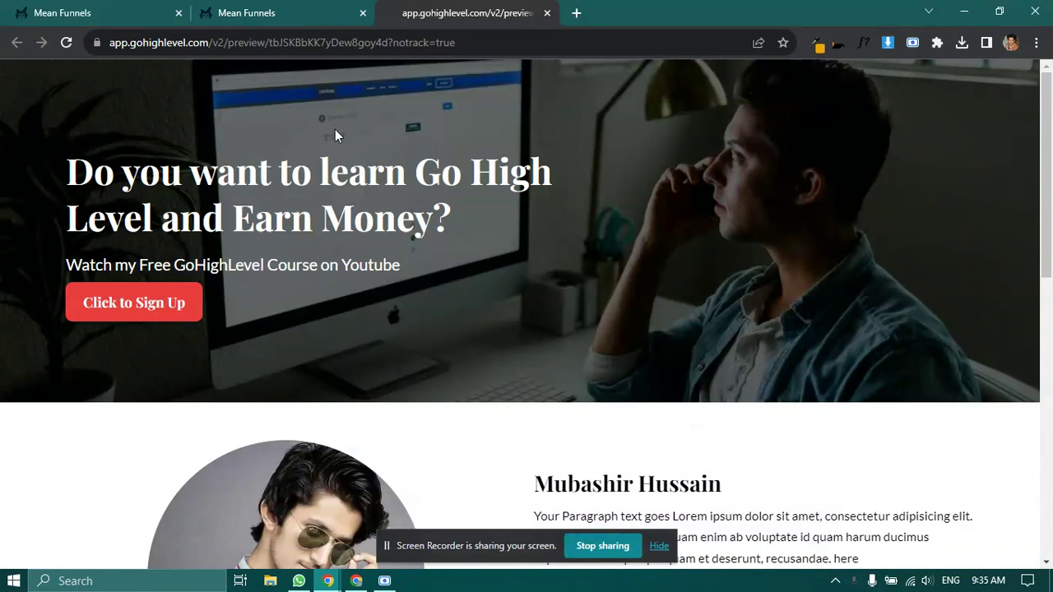
# Examine the reference landing page preview, from the hero banner and profile section to the lecture video cards
pyautogui.scroll(-2, 394, 309)
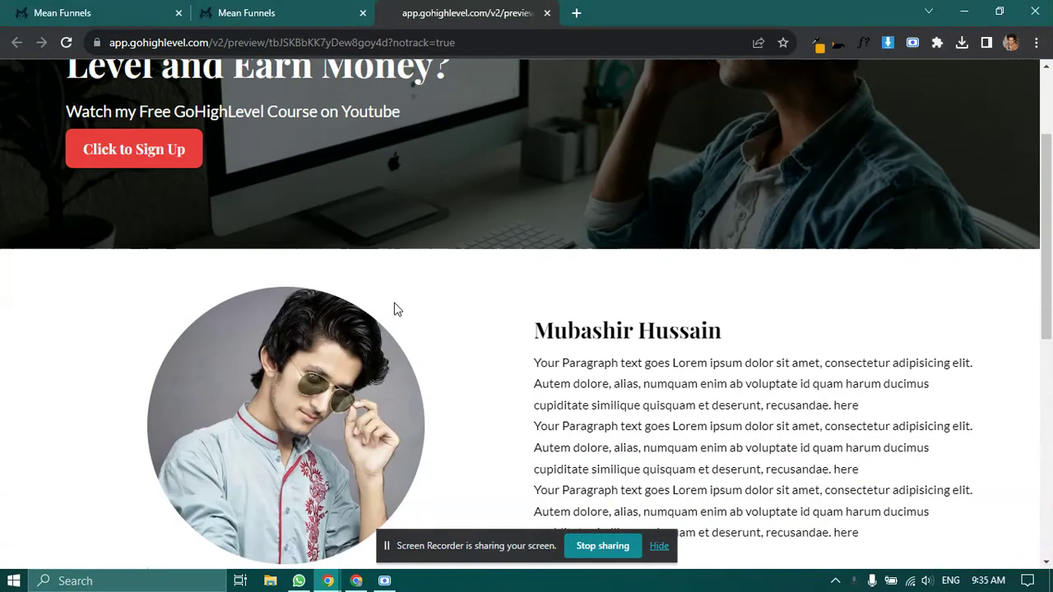
pyautogui.scroll(-7, 395, 305)
pyautogui.scroll(7, 383, 324)
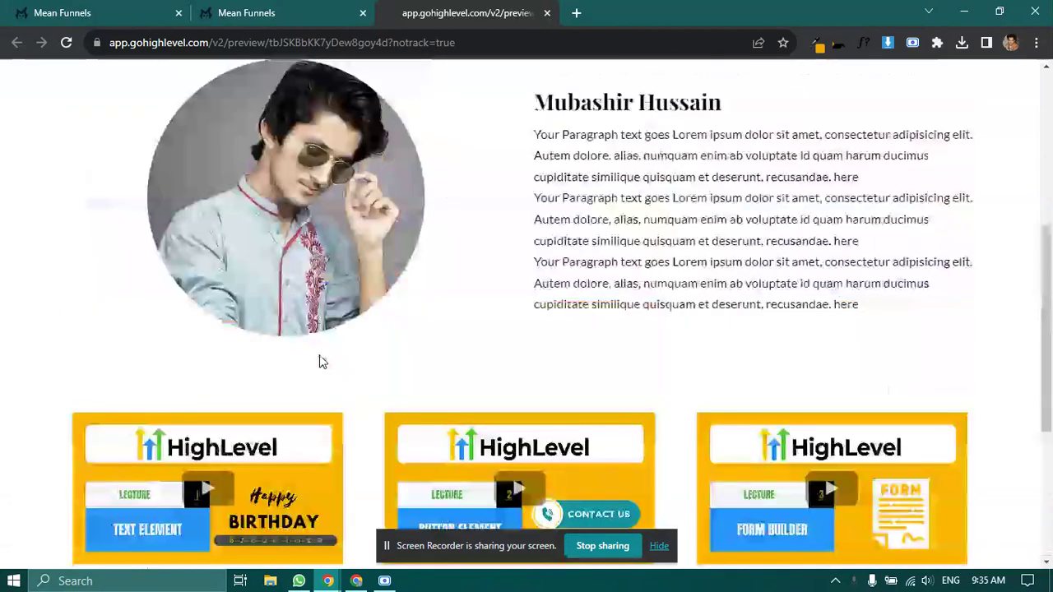
pyautogui.scroll(2, 330, 351)
pyautogui.scroll(-7, 331, 351)
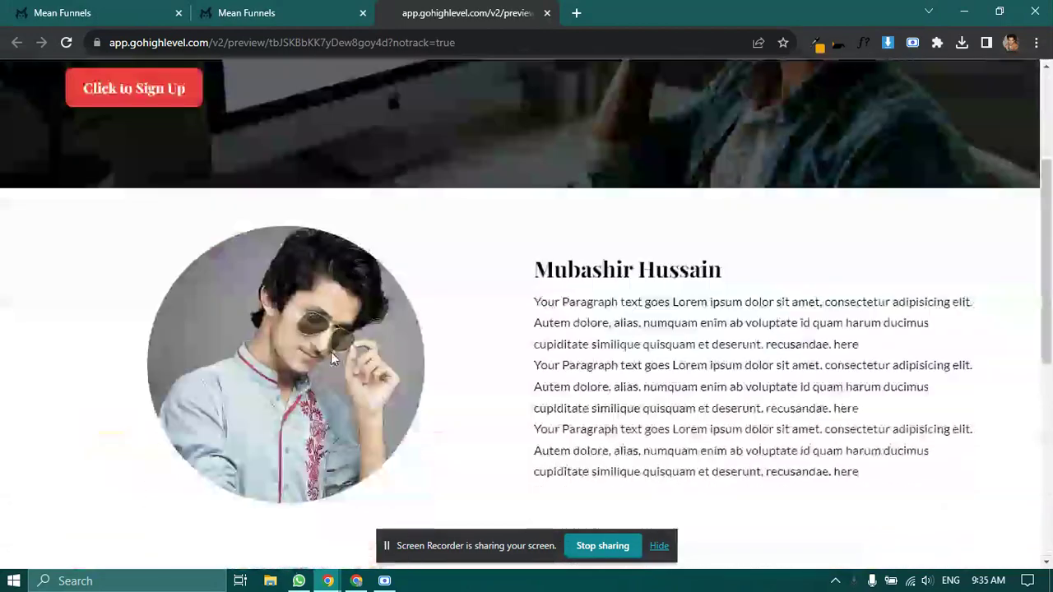
pyautogui.scroll(-2, 330, 351)
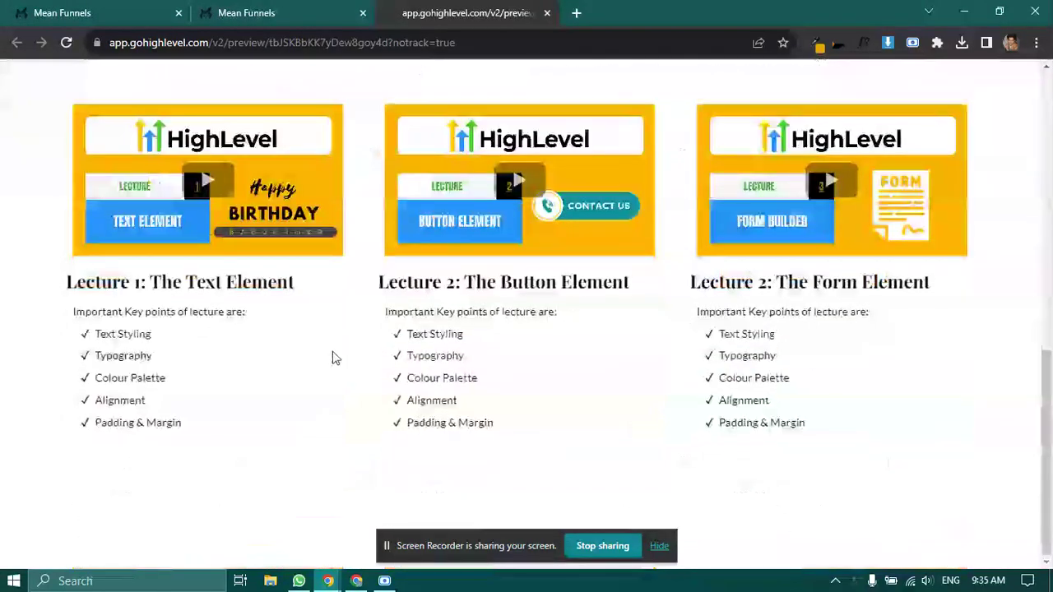
pyautogui.scroll(8, 334, 357)
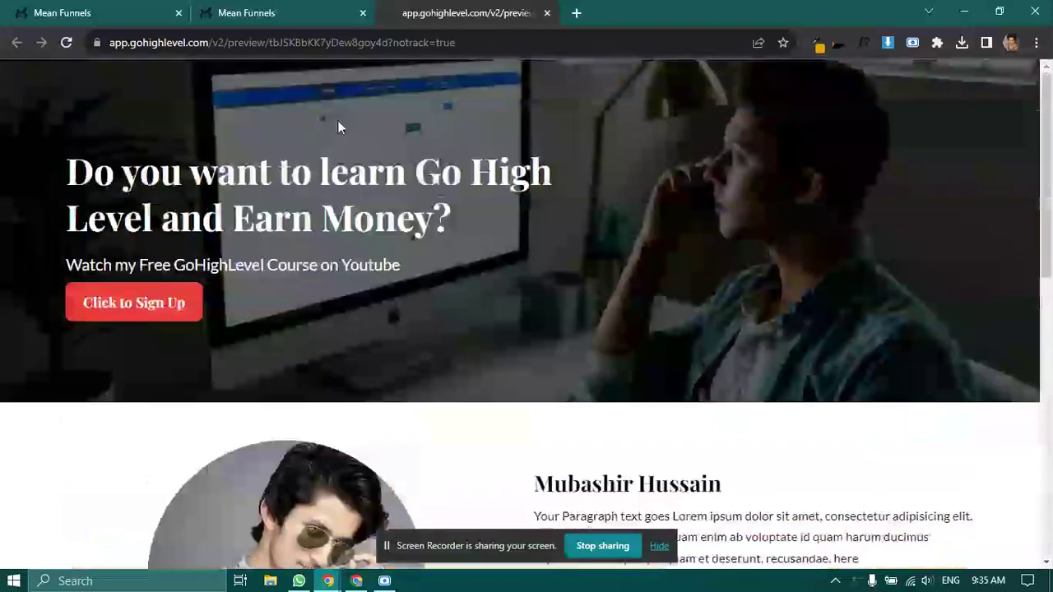
# Add a section to the empty Practice Page in the page builder and place a two-column row inside it
pyautogui.click(300, 12)
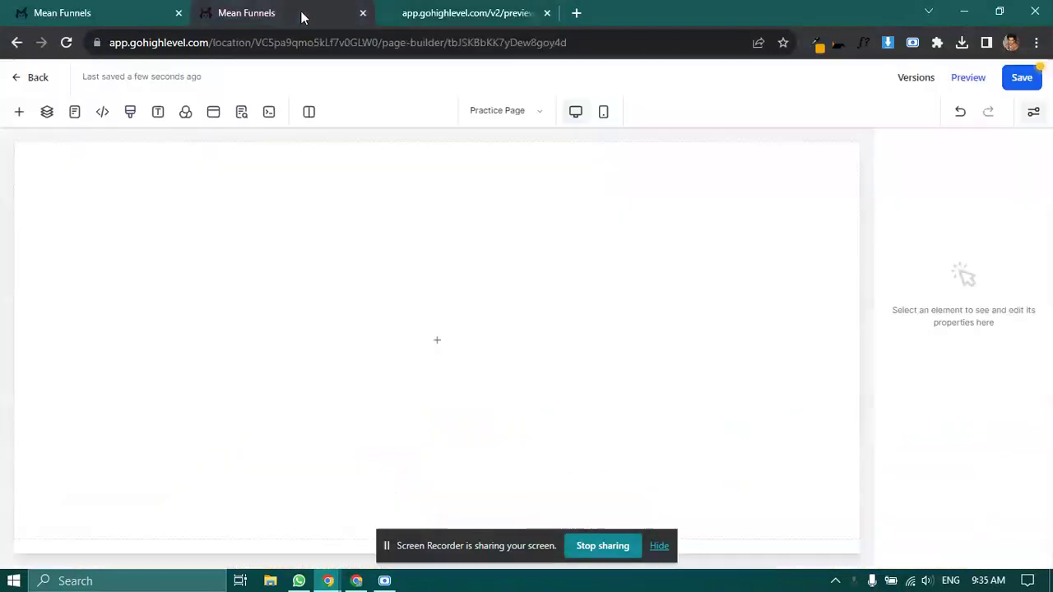
pyautogui.click(19, 114)
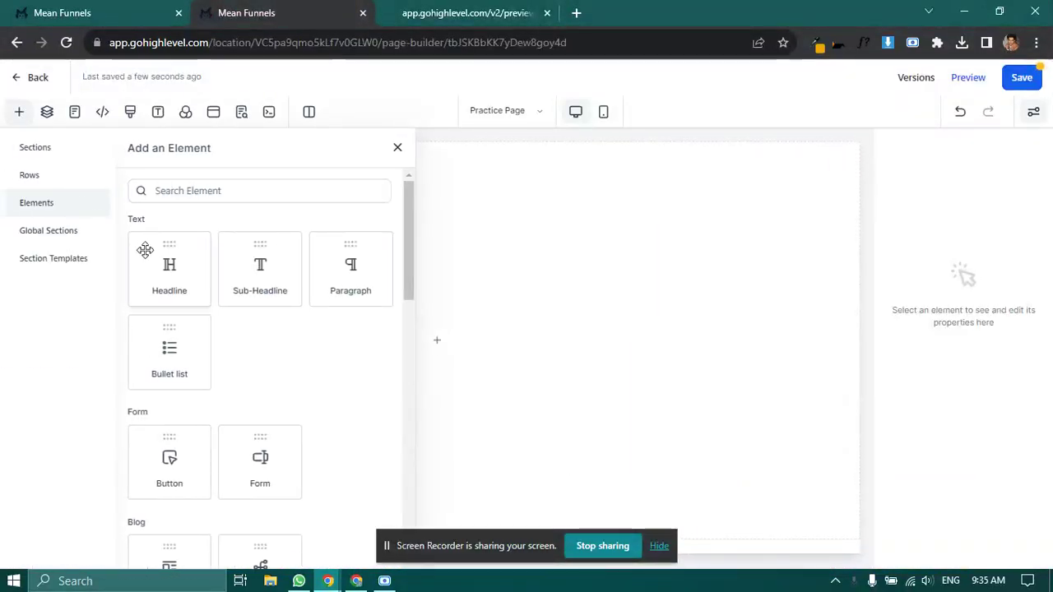
pyautogui.click(63, 158)
pyautogui.moveTo(178, 227); pyautogui.dragTo(356, 217)
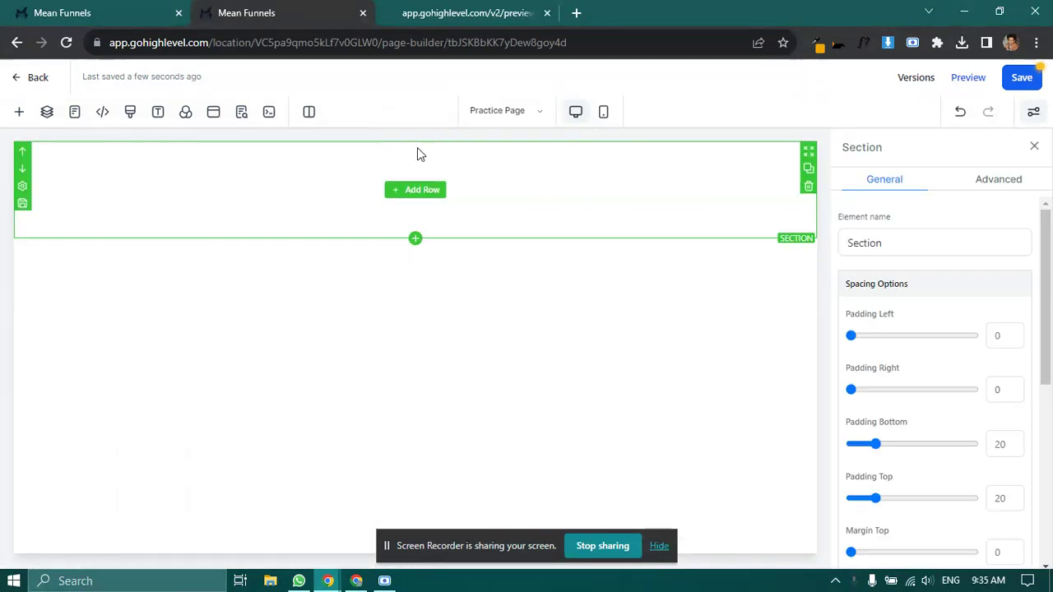
pyautogui.click(437, 14)
pyautogui.click(317, 7)
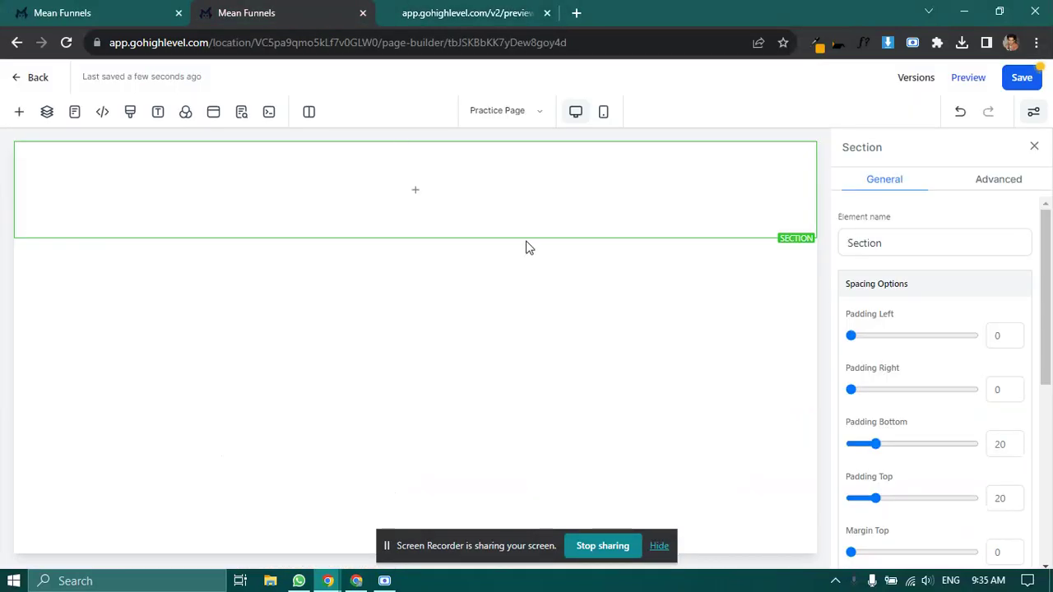
pyautogui.click(420, 194)
pyautogui.moveTo(324, 235); pyautogui.dragTo(447, 159)
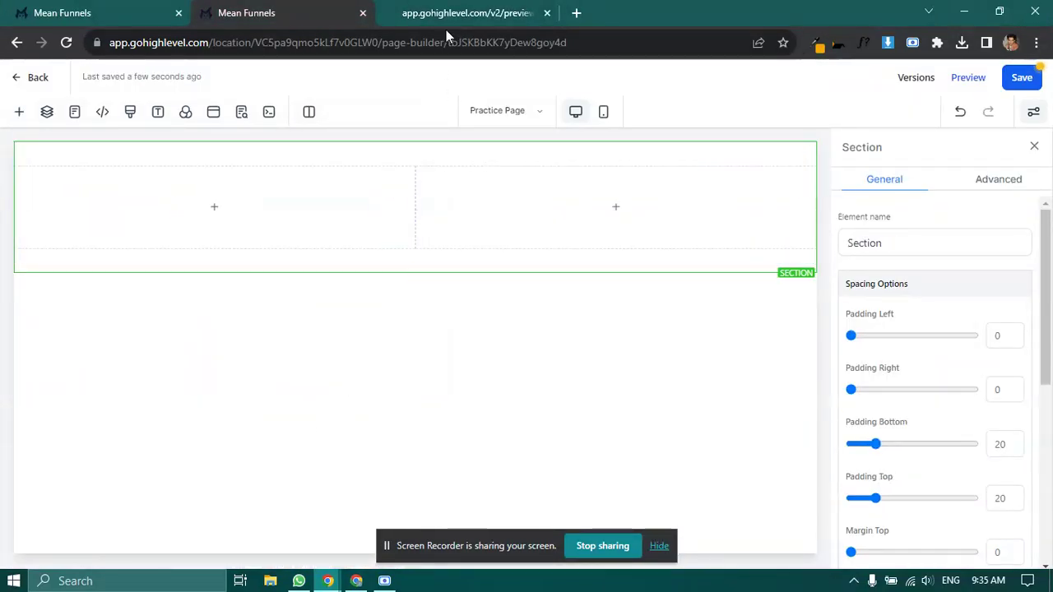
pyautogui.click(444, 13)
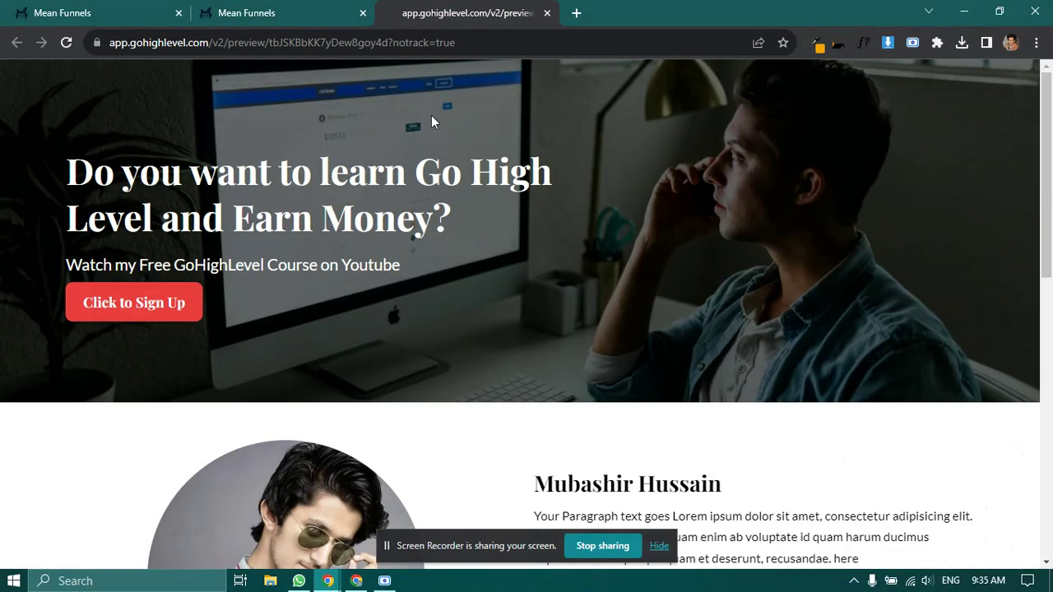
pyautogui.click(326, 10)
pyautogui.scroll(-5, 884, 354)
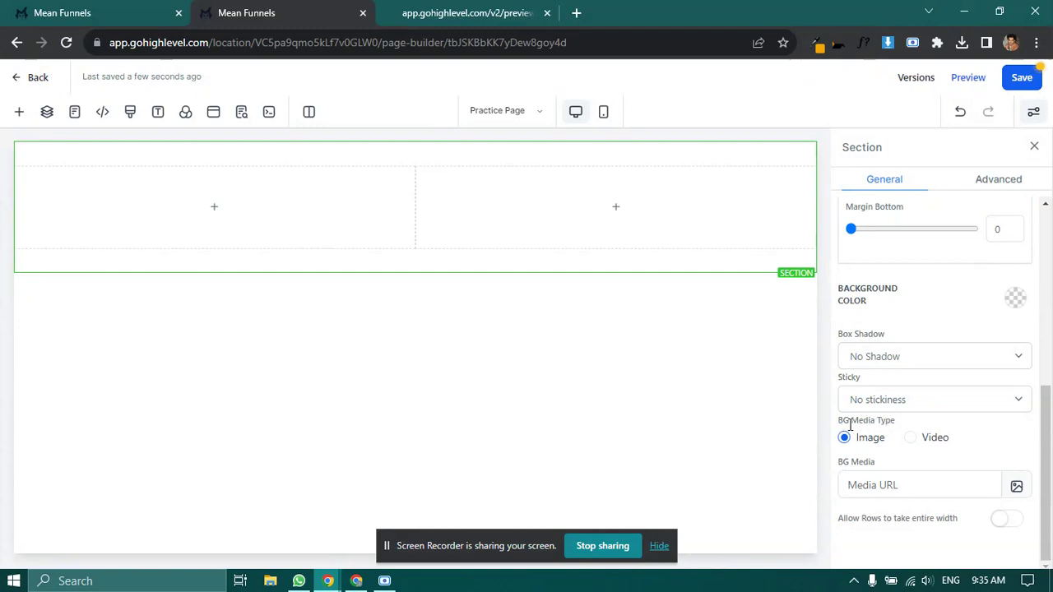
pyautogui.click(1018, 487)
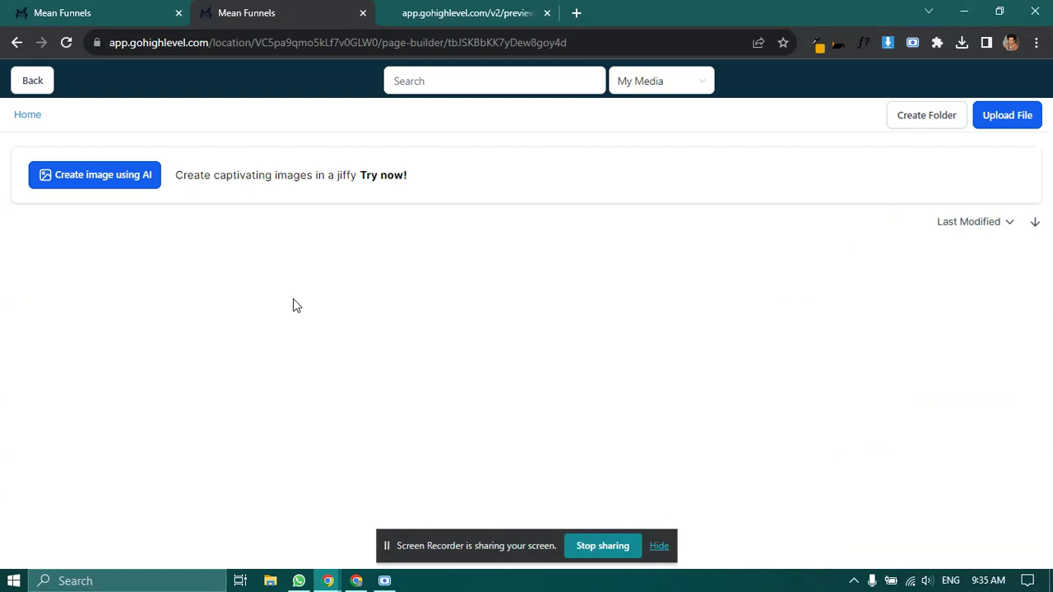
pyautogui.scroll(-3, 165, 414)
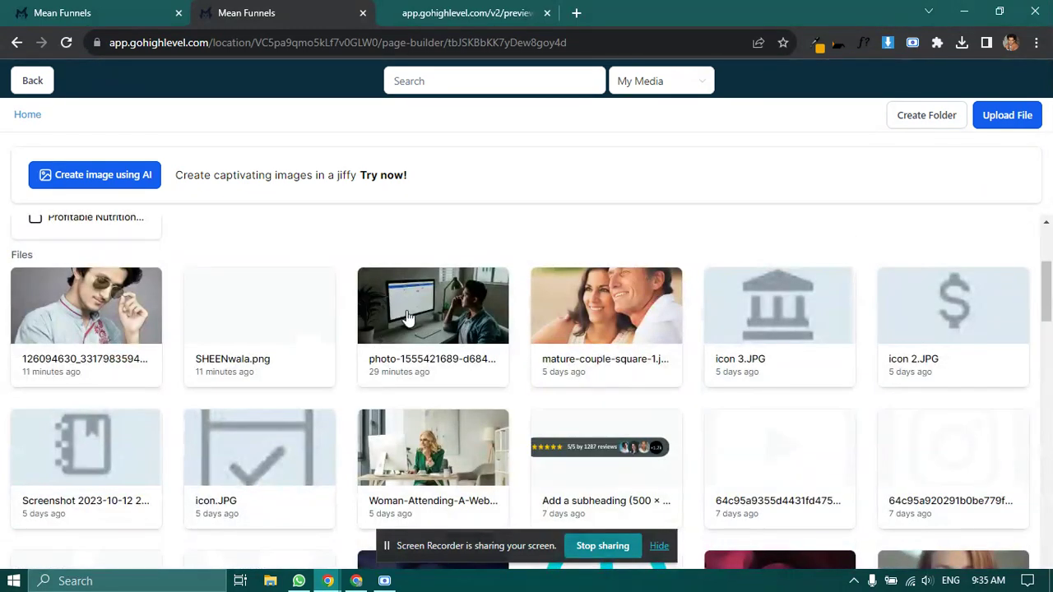
pyautogui.click(415, 311)
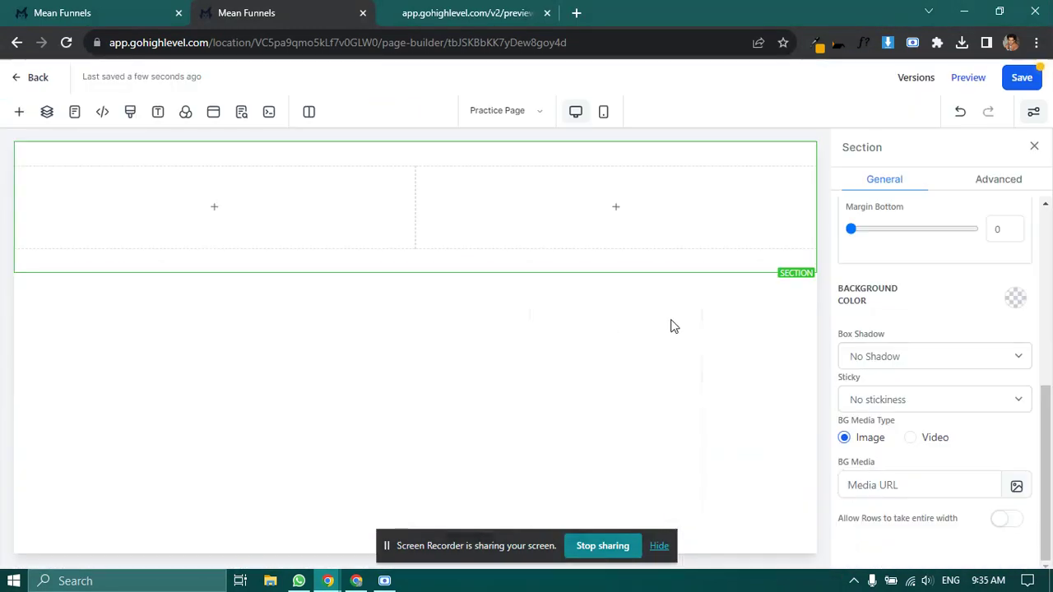
# Set the section's background image option to Full Center and save the page
pyautogui.scroll(-2, 910, 371)
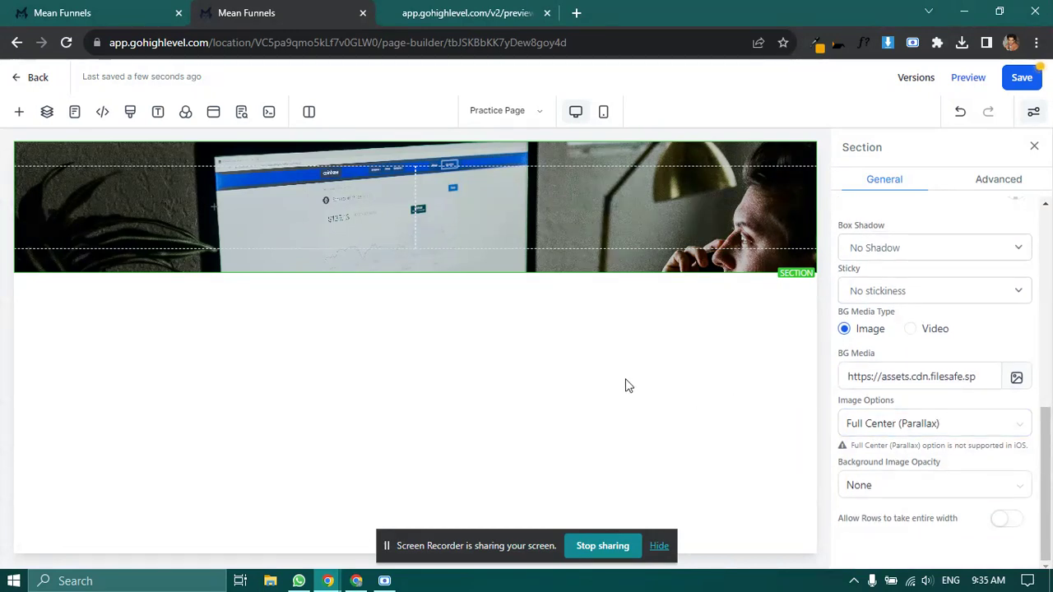
pyautogui.click(921, 429)
pyautogui.click(882, 266)
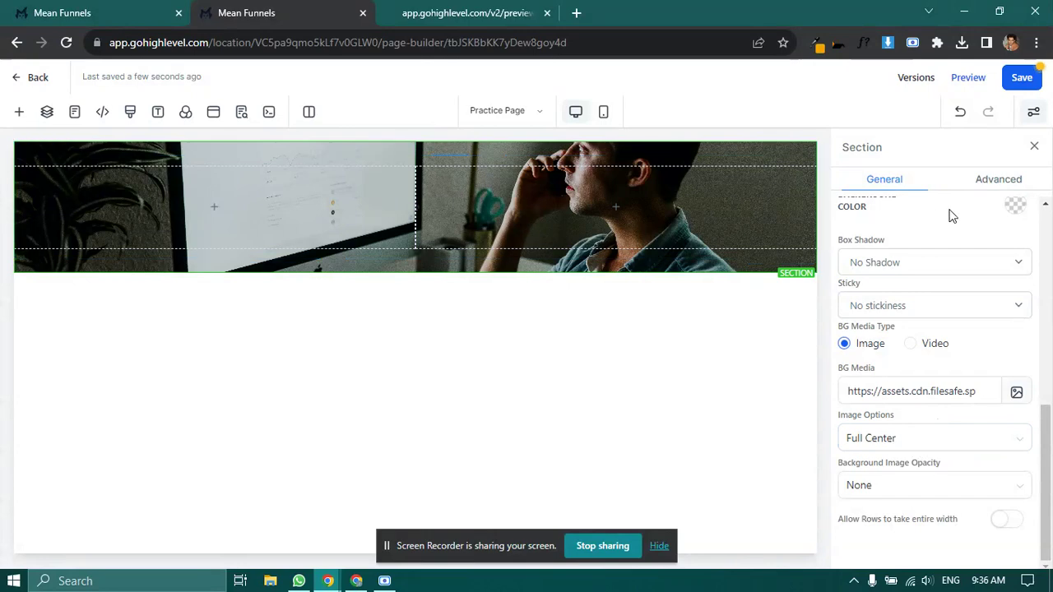
pyautogui.click(1033, 150)
pyautogui.click(1018, 77)
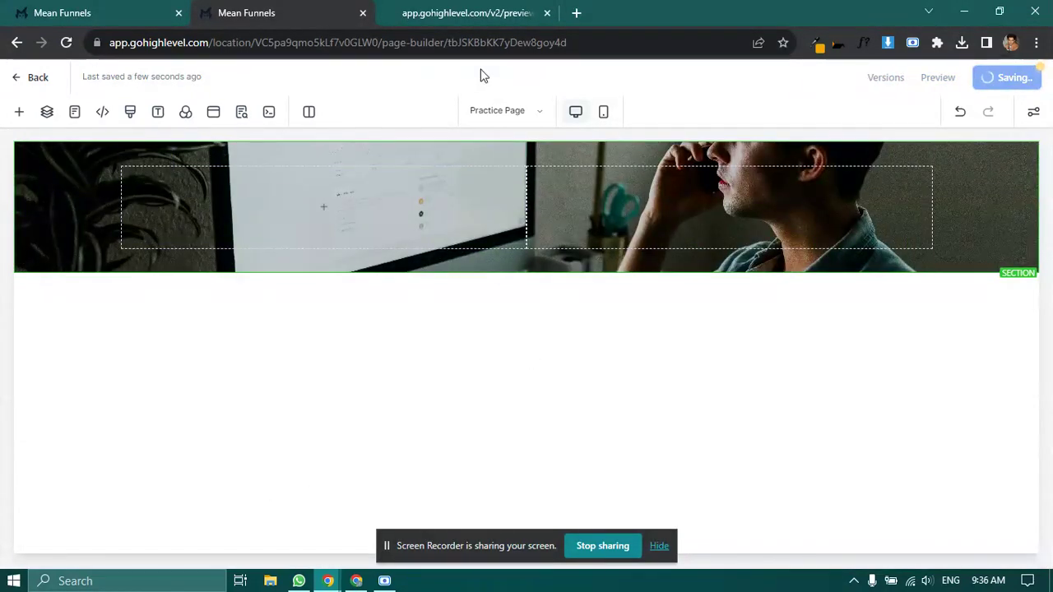
# Add a headline in the first column with the reference hero text "Do you want to learn Go High Level and Earn Money?"
pyautogui.click(458, 10)
pyautogui.tripleClick(345, 171)
pyautogui.hotkey('ctrl', 'c')
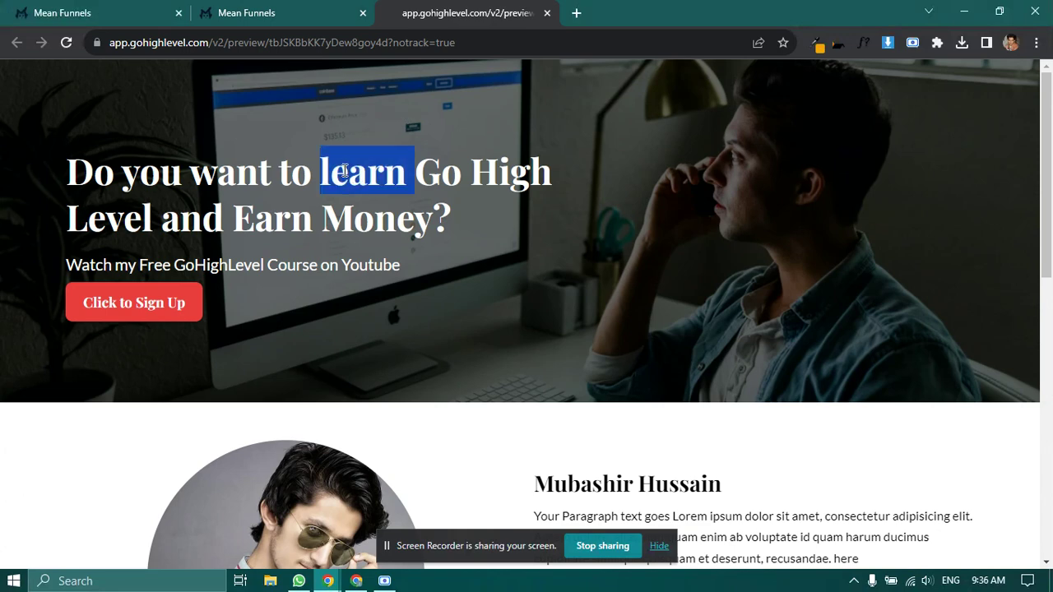
pyautogui.click(237, 10)
pyautogui.click(330, 212)
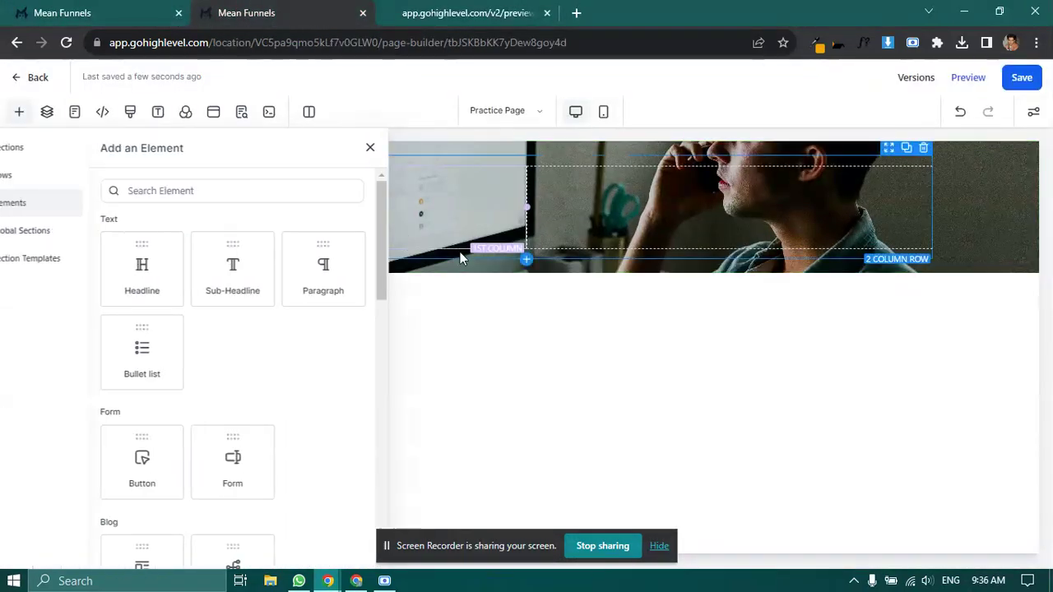
pyautogui.moveTo(167, 280); pyautogui.dragTo(295, 223)
pyautogui.tripleClick(288, 223)
pyautogui.hotkey('ctrl', 'v')
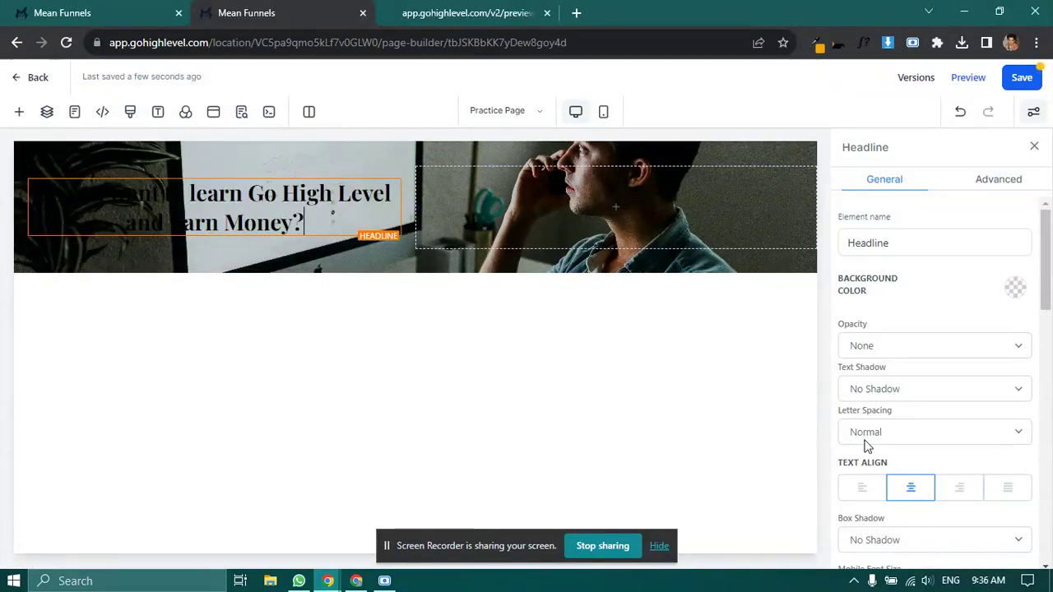
# Left-align the headline and set its desktop font size to 50
pyautogui.click(862, 488)
pyautogui.scroll(-4, 909, 357)
pyautogui.moveTo(1008, 340); pyautogui.dragTo(992, 343)
pyautogui.write('52')
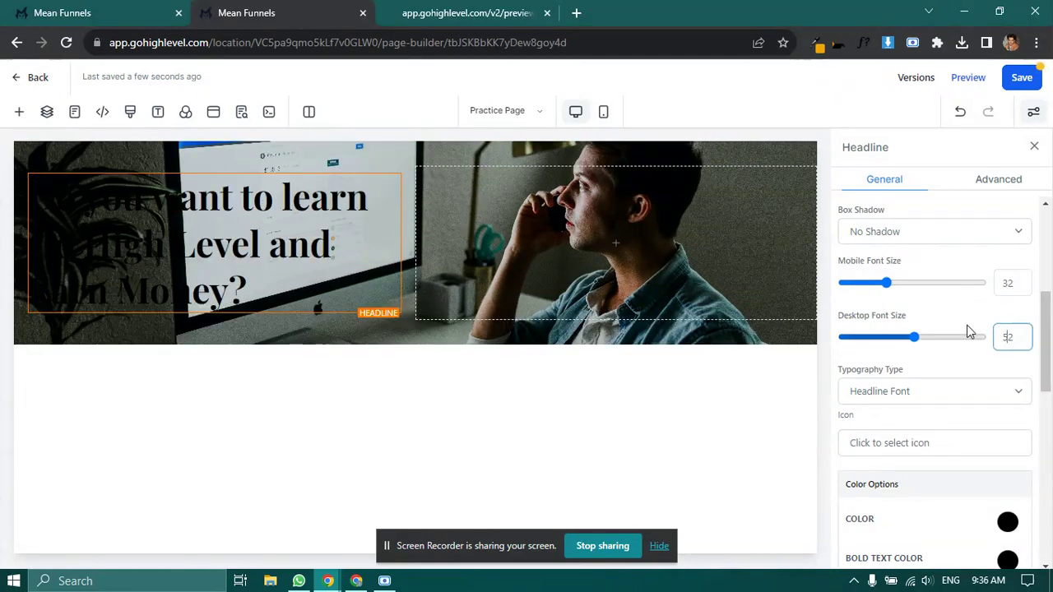
pyautogui.click(967, 334)
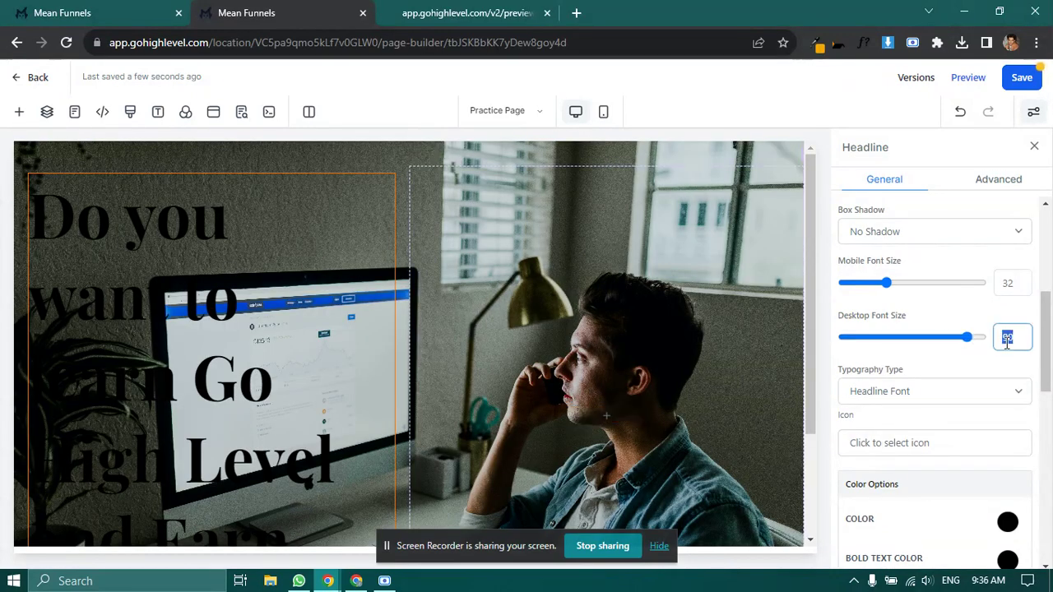
pyautogui.write('50')
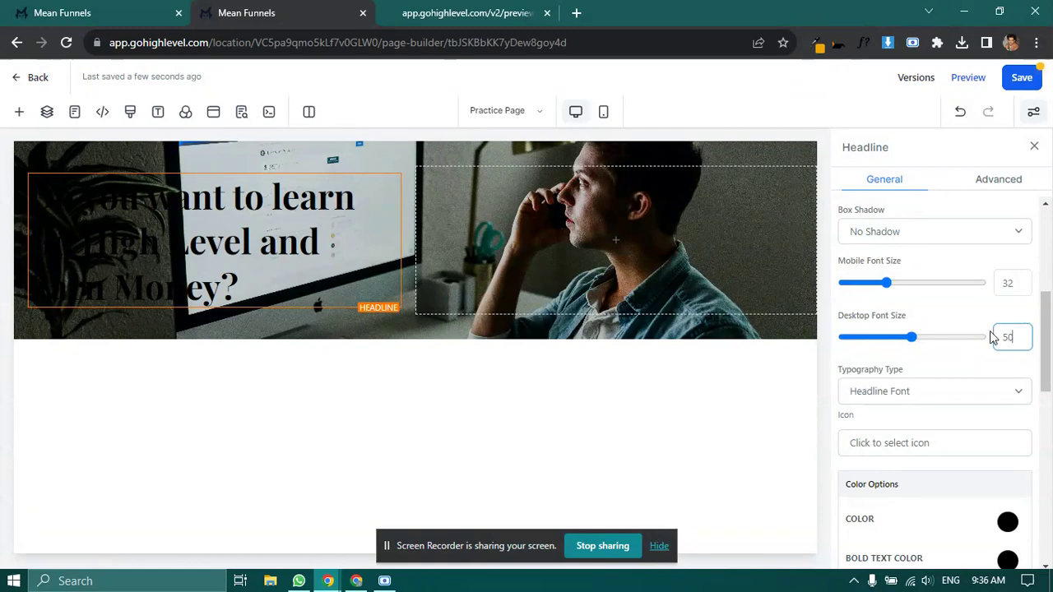
# Change the headline's bold text color to white and close its settings
pyautogui.scroll(-5, 869, 336)
pyautogui.scroll(2, 995, 296)
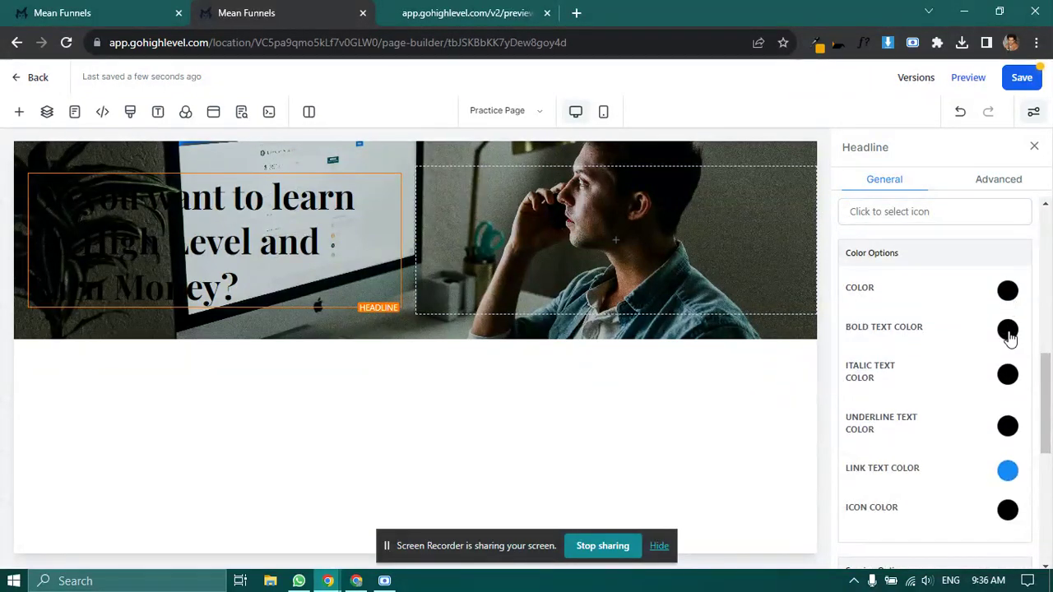
pyautogui.click(1007, 330)
pyautogui.click(911, 360)
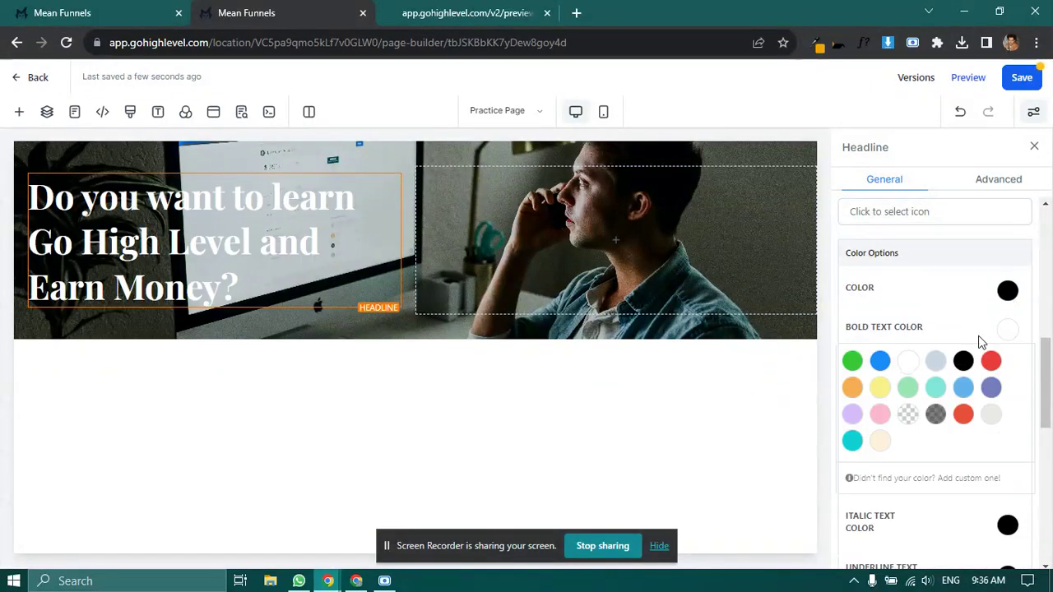
pyautogui.click(1034, 148)
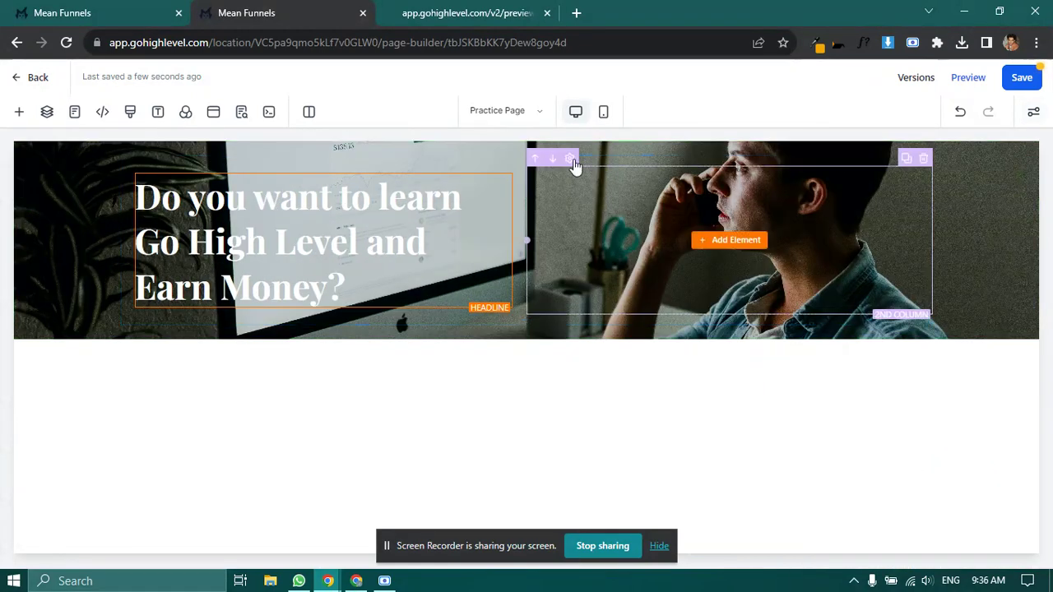
# Set the width of the hero's two-column row to 90 and close its settings
pyautogui.click(581, 146)
pyautogui.scroll(-8, 913, 395)
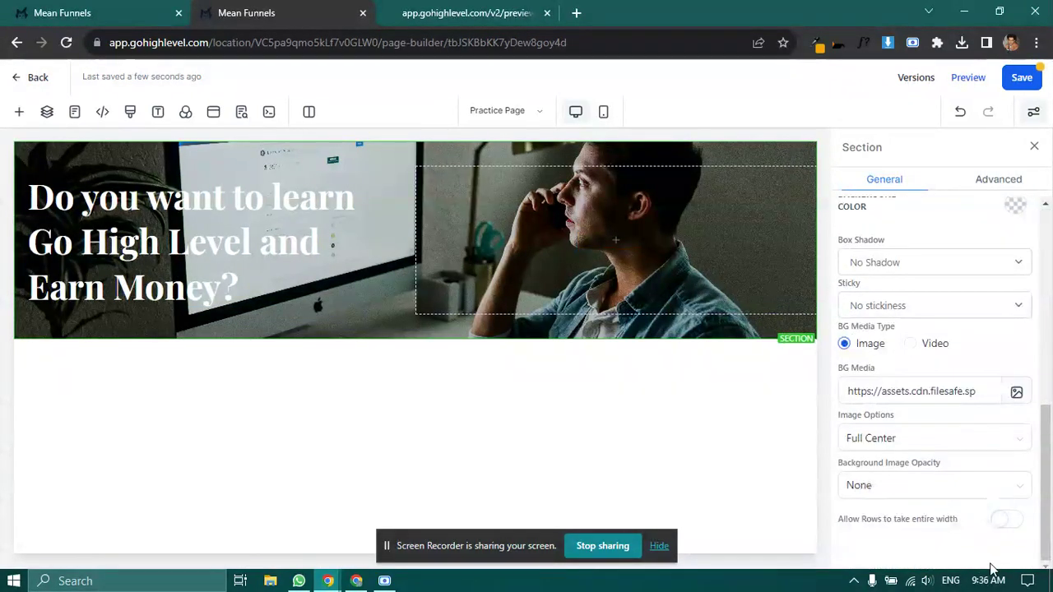
pyautogui.click(589, 162)
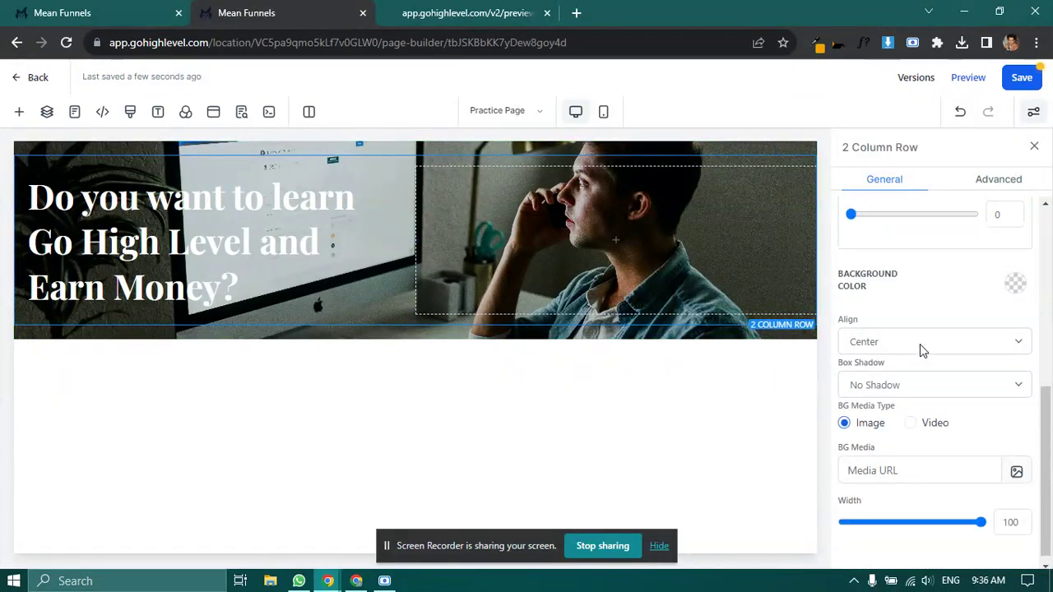
pyautogui.scroll(4, 921, 329)
pyautogui.scroll(1, 922, 321)
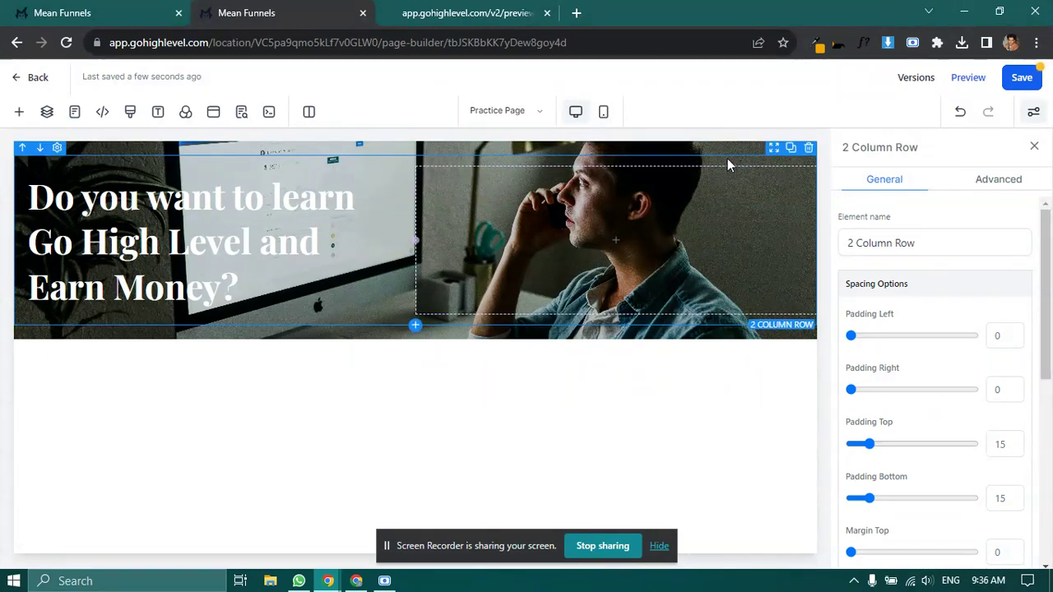
pyautogui.scroll(-5, 987, 460)
pyautogui.doubleClick(1012, 513)
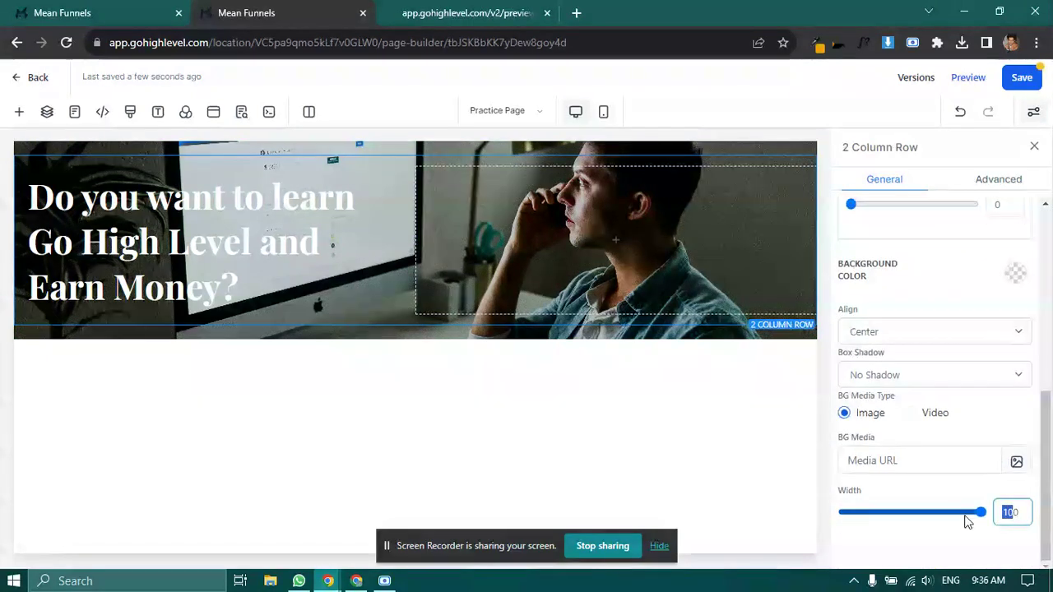
pyautogui.write('90')
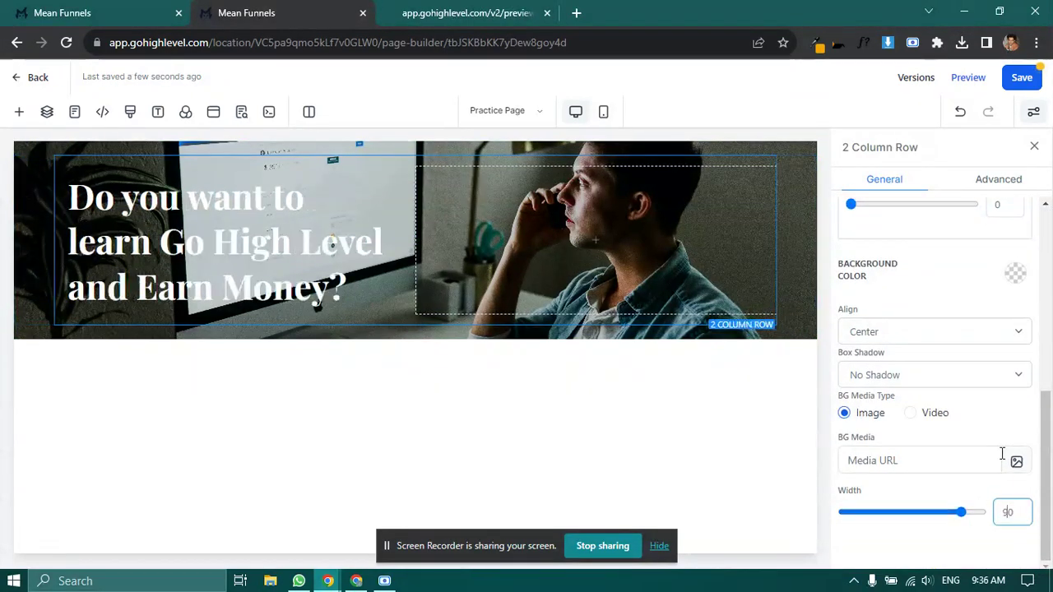
pyautogui.click(1033, 149)
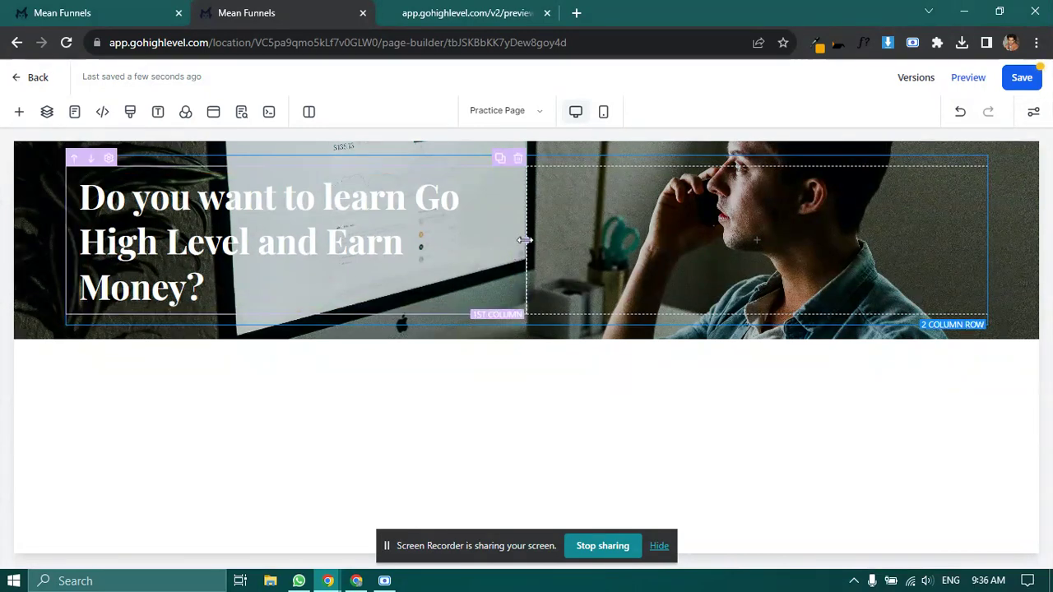
# Widen the first column so the headline fits on two lines, and open the two-column row's settings
pyautogui.moveTo(524, 240); pyautogui.dragTo(560, 247)
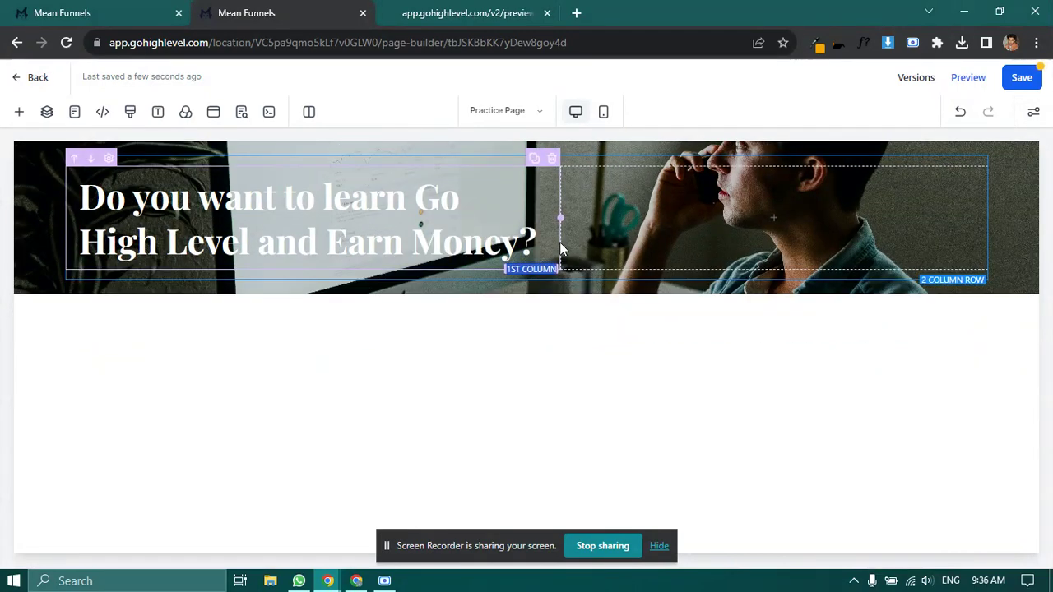
pyautogui.click(568, 240)
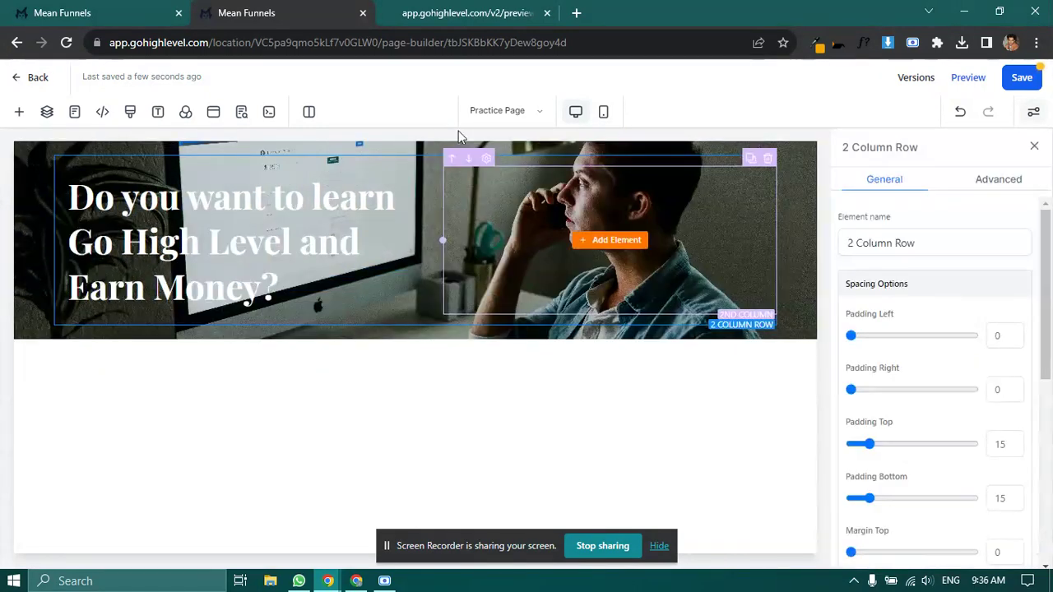
# Add a sub-headline below the hero headline with the reference page's text "Watch my Free GoHighLevel Course on Youtube"
pyautogui.click(441, 20)
pyautogui.tripleClick(301, 263)
pyautogui.hotkey('ctrl', 'c')
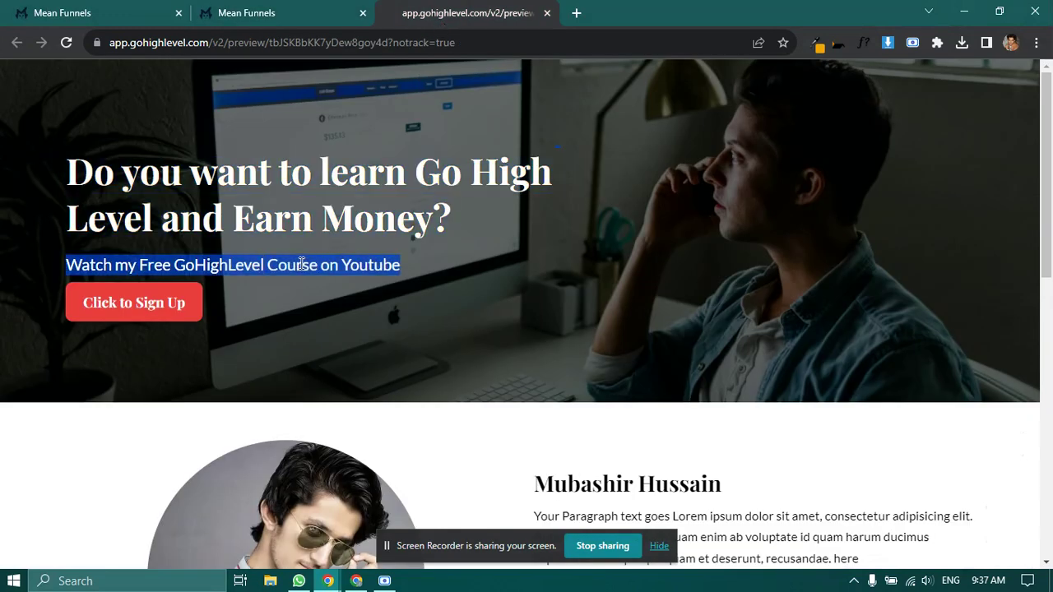
pyautogui.click(271, 14)
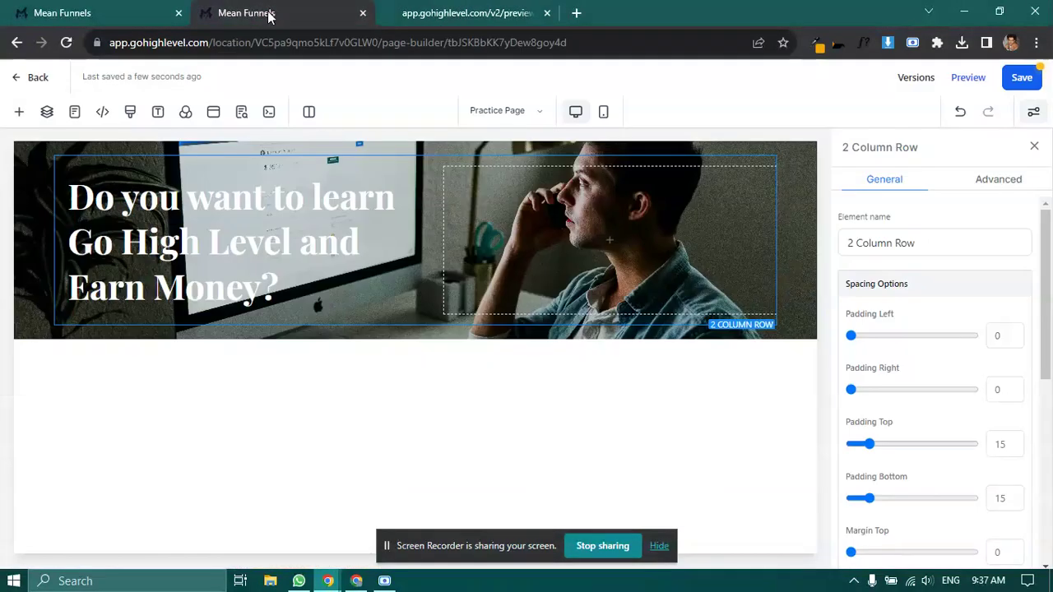
pyautogui.click(252, 309)
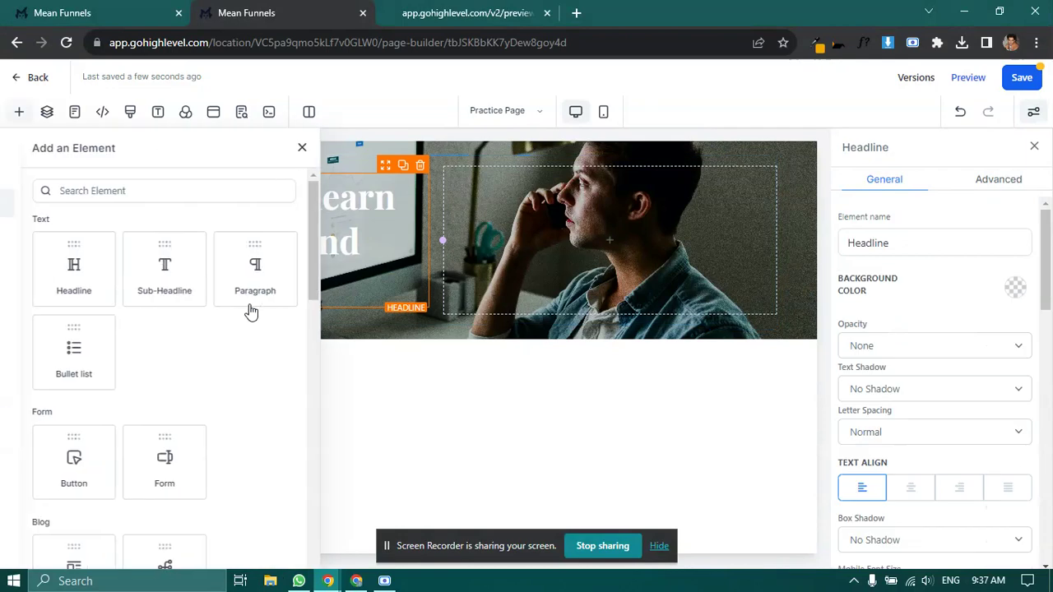
pyautogui.moveTo(236, 280); pyautogui.dragTo(231, 313)
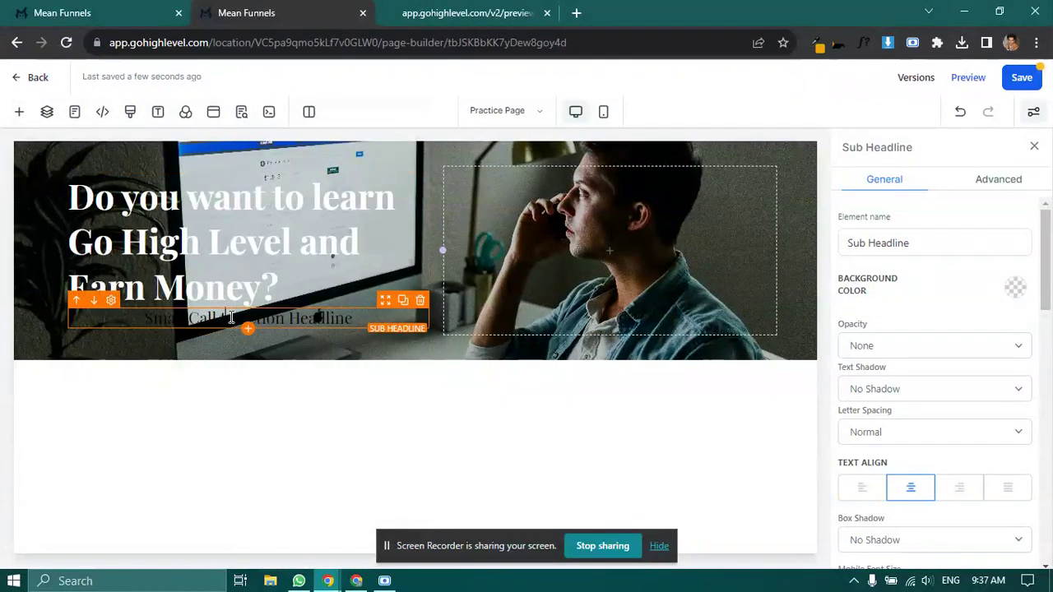
pyautogui.tripleClick(231, 319)
pyautogui.hotkey('ctrl', 'v')
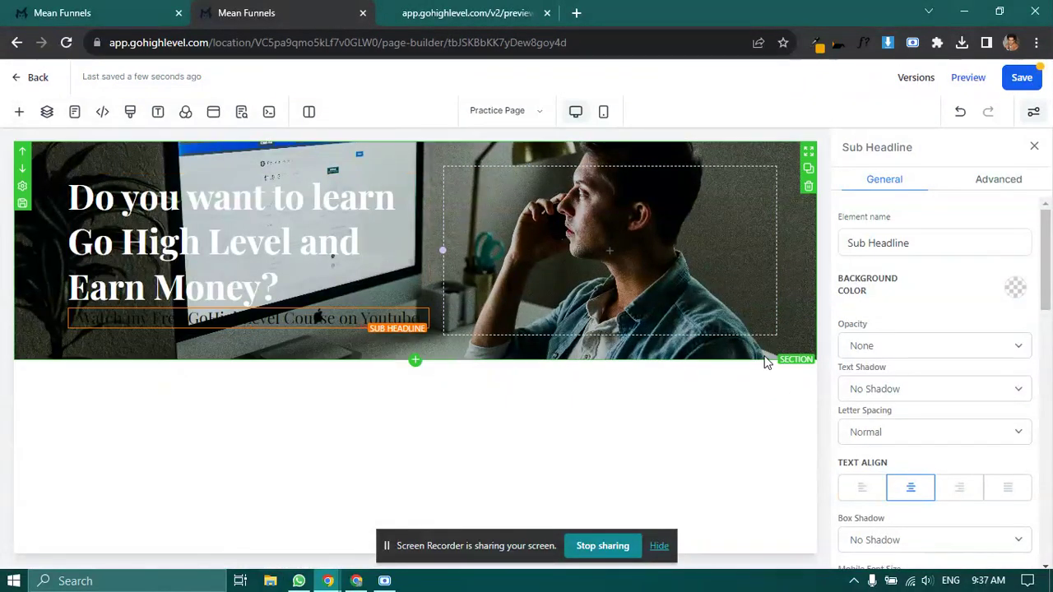
# Switch the sub-headline's typography type from the headline font to the plain sans-serif content font
pyautogui.scroll(-5, 904, 427)
pyautogui.scroll(1, 878, 322)
pyautogui.click(878, 322)
pyautogui.click(877, 349)
# Set the sub-headline's text color to white
pyautogui.scroll(-4, 954, 345)
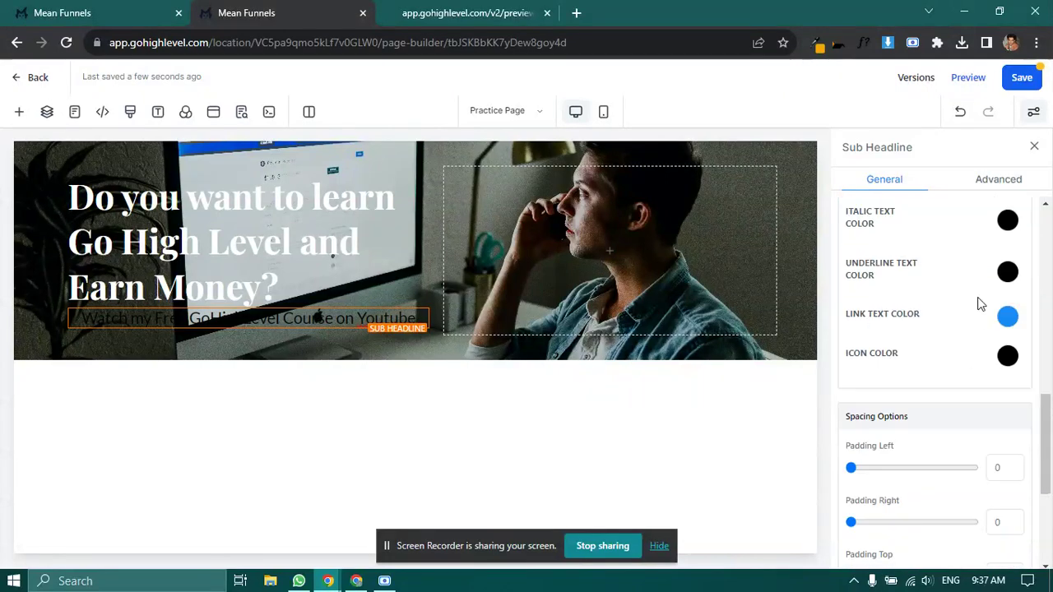
pyautogui.scroll(2, 979, 304)
pyautogui.click(1005, 288)
pyautogui.click(909, 322)
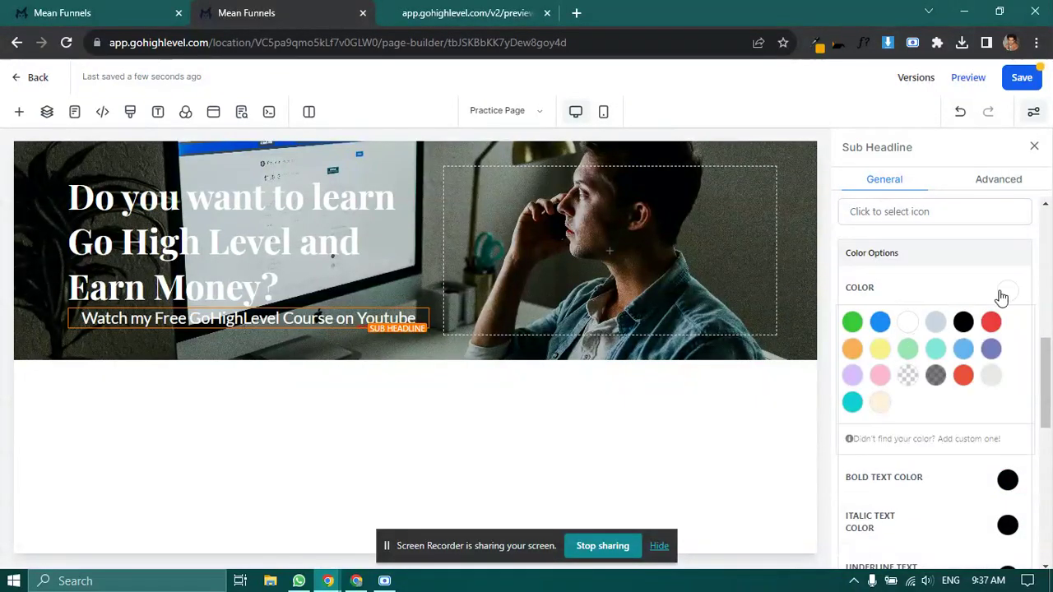
pyautogui.click(1002, 293)
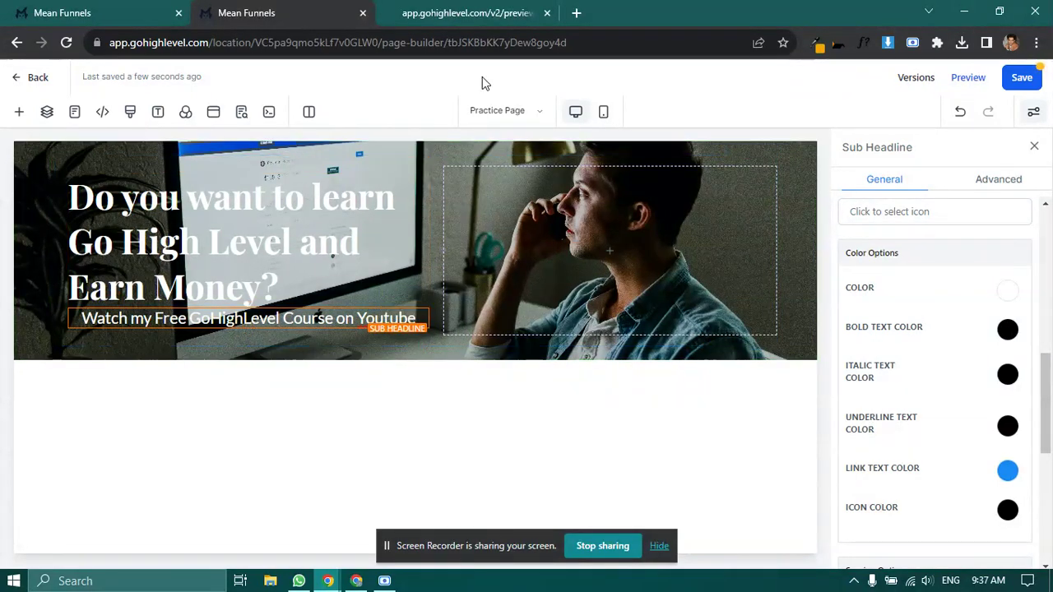
# Set the headline's top padding to 10 and add matching bottom padding
pyautogui.click(249, 245)
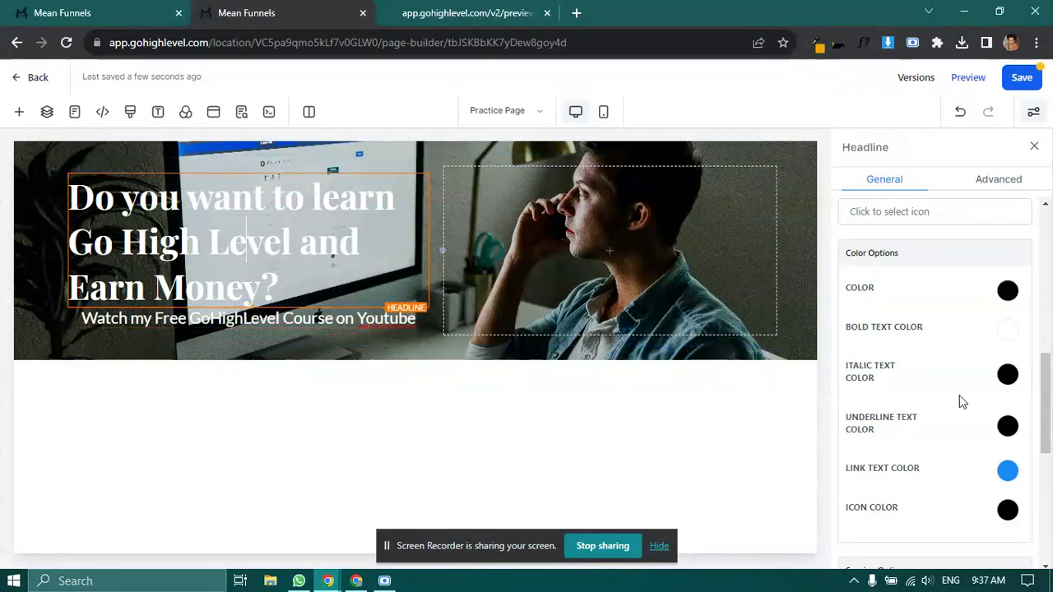
pyautogui.scroll(-5, 975, 406)
pyautogui.scroll(1, 987, 395)
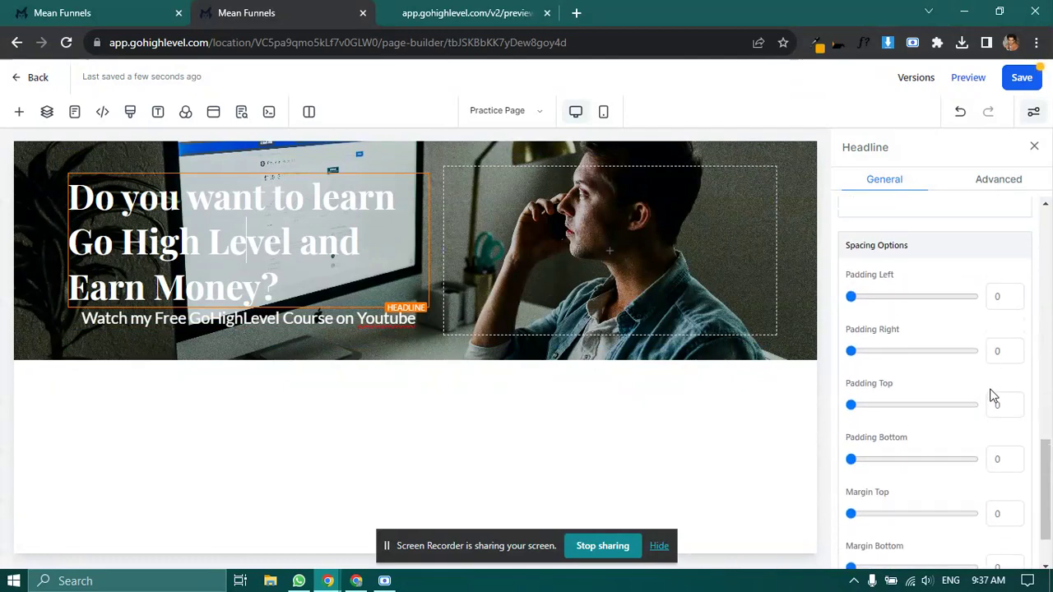
pyautogui.click(995, 403)
pyautogui.write('1')
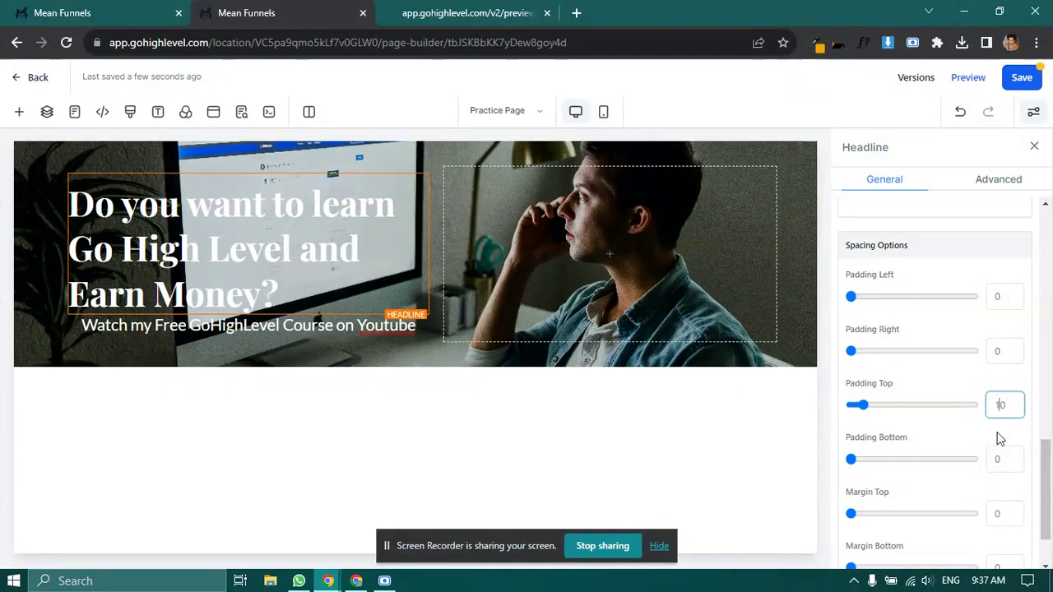
pyautogui.click(997, 454)
# Set the sub-headline's top and bottom padding to 10
pyautogui.click(248, 328)
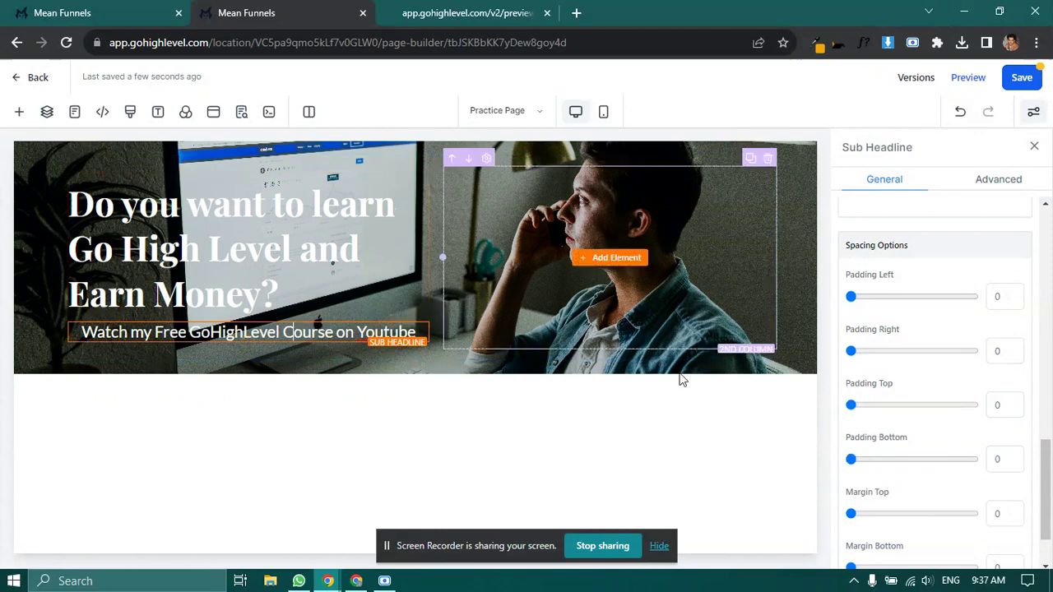
pyautogui.click(994, 404)
pyautogui.write('1')
pyautogui.click(997, 457)
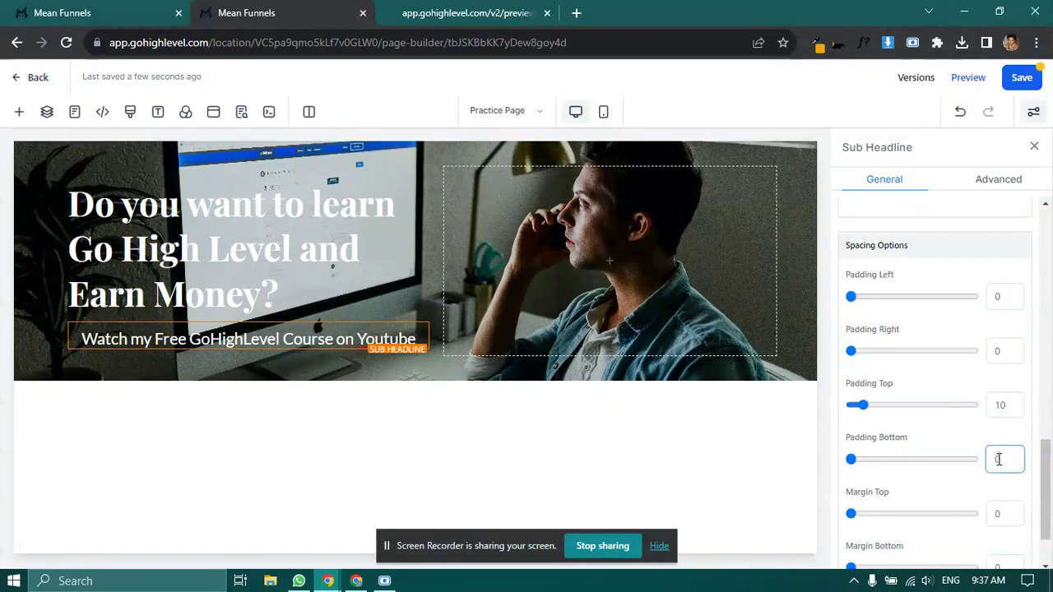
pyautogui.write('10')
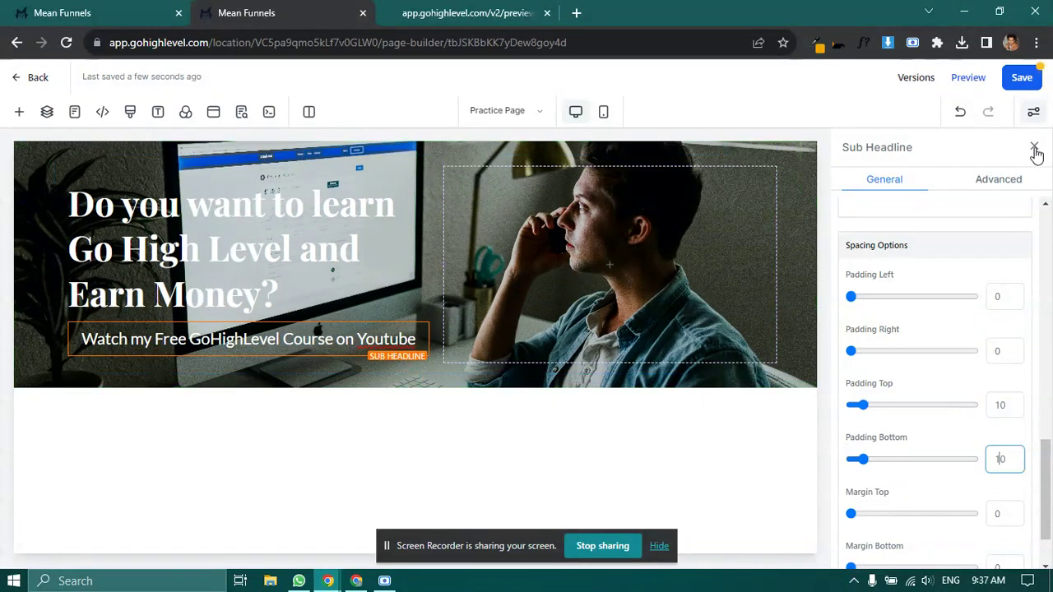
# Add a "Click to Sign Up" button below the sub-headline, as on the reference page, and left-align it
pyautogui.click(461, 12)
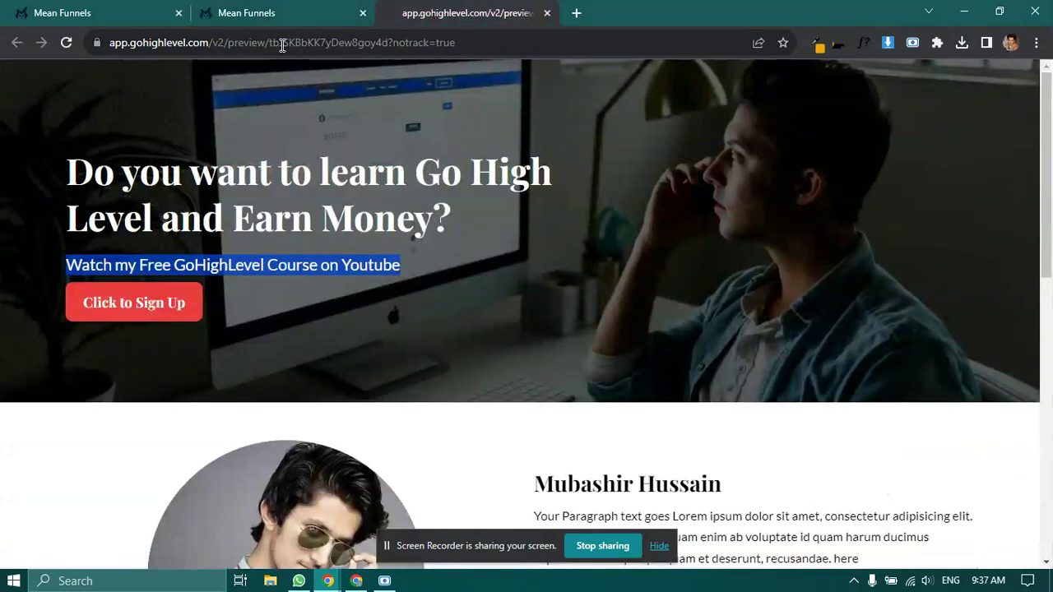
pyautogui.click(276, 13)
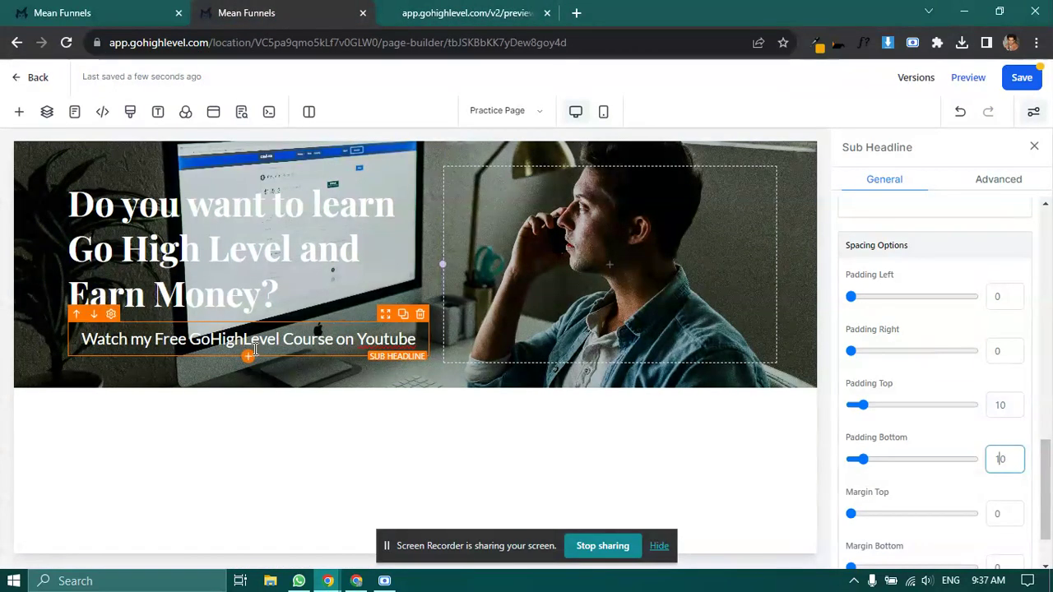
pyautogui.click(247, 359)
pyautogui.click(172, 473)
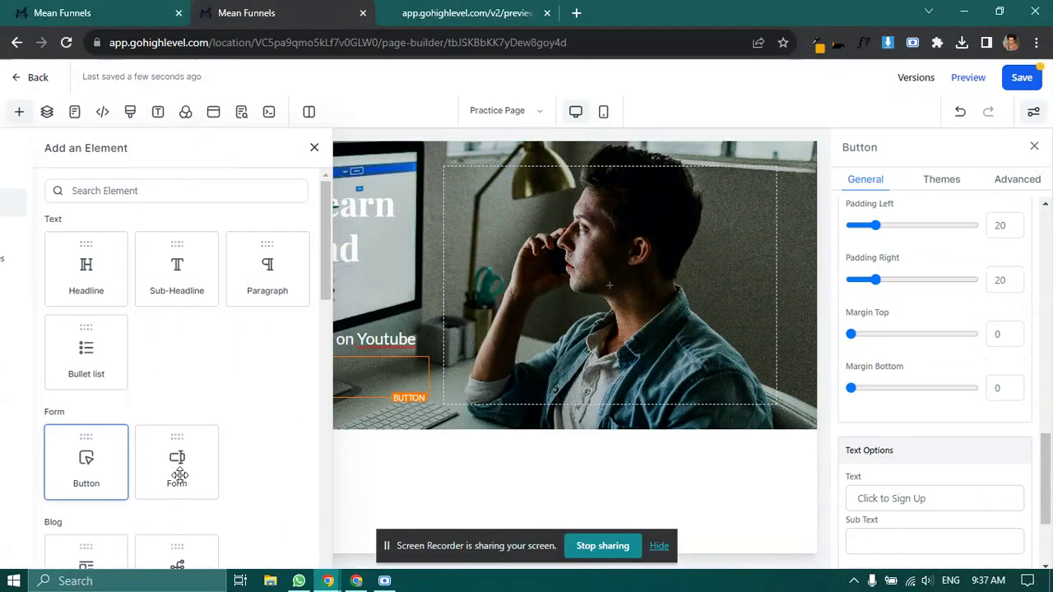
pyautogui.scroll(6, 943, 421)
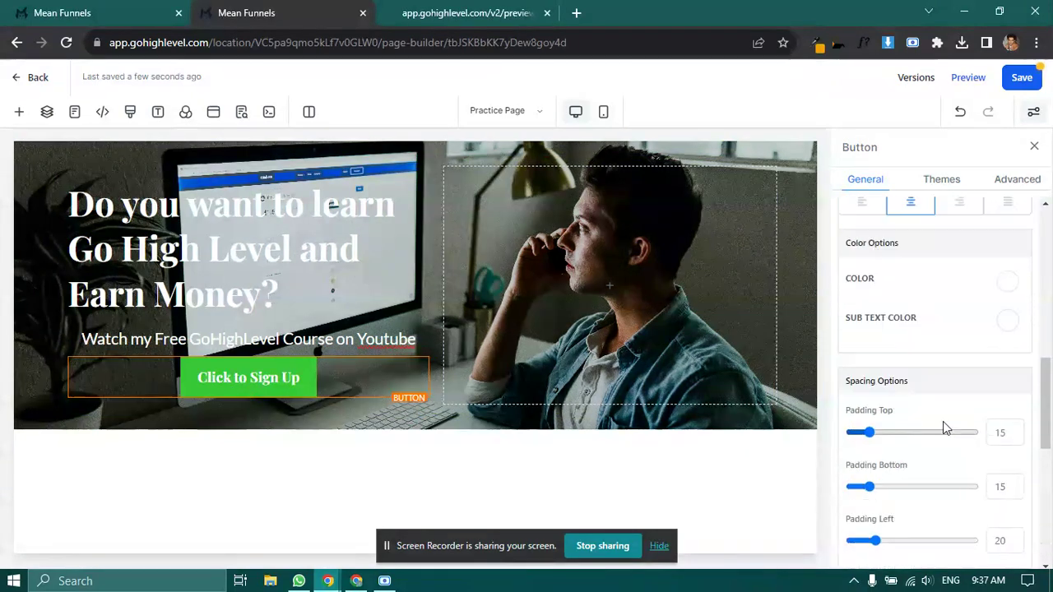
pyautogui.click(862, 436)
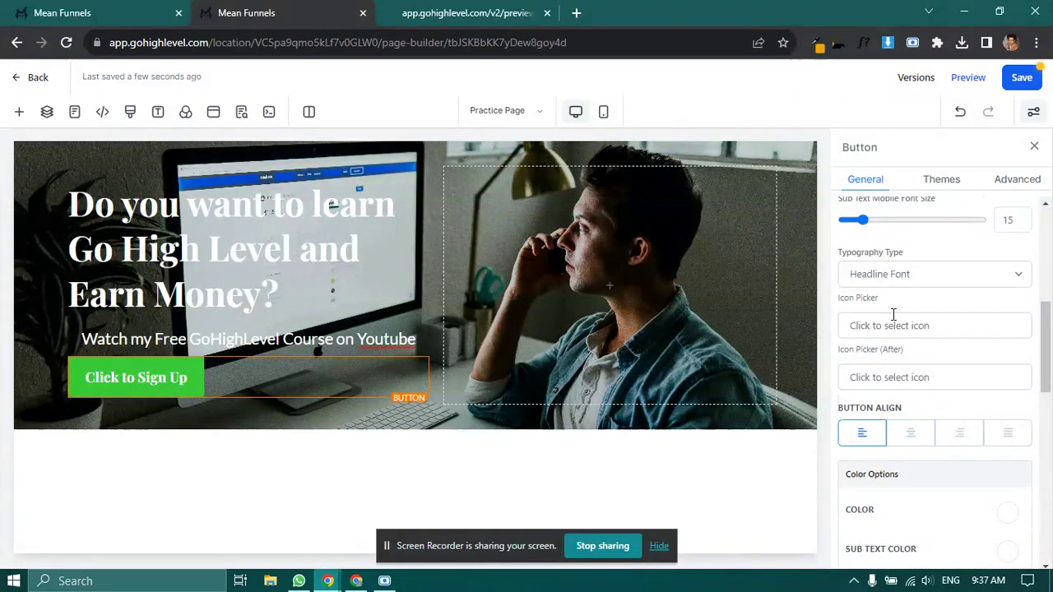
# Try the square-cornered red theme on the sign-up button and check its advanced settings
pyautogui.click(939, 183)
pyautogui.scroll(-1, 931, 395)
pyautogui.scroll(-4, 931, 395)
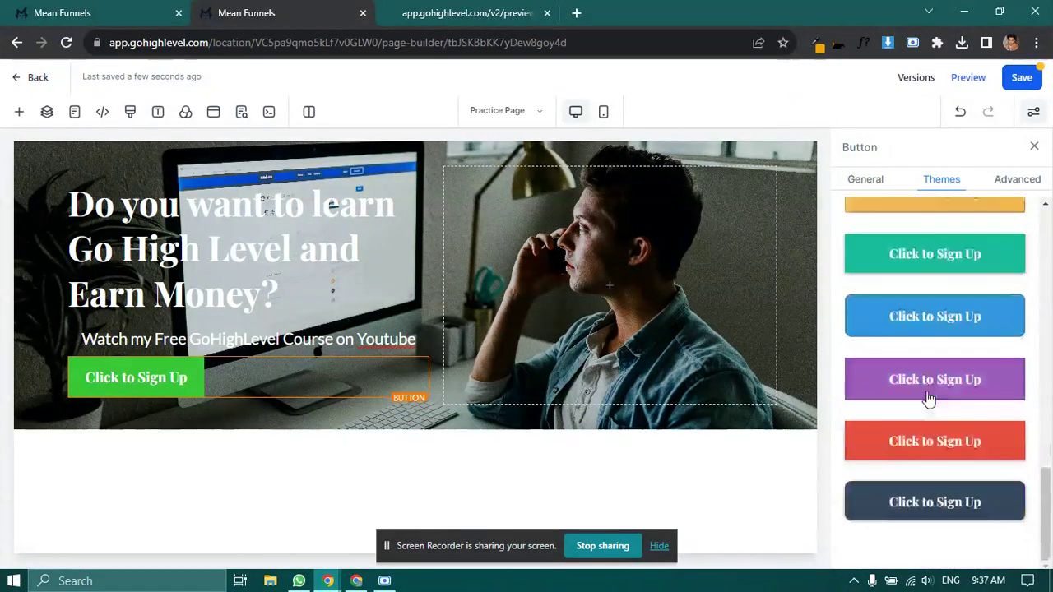
pyautogui.click(918, 441)
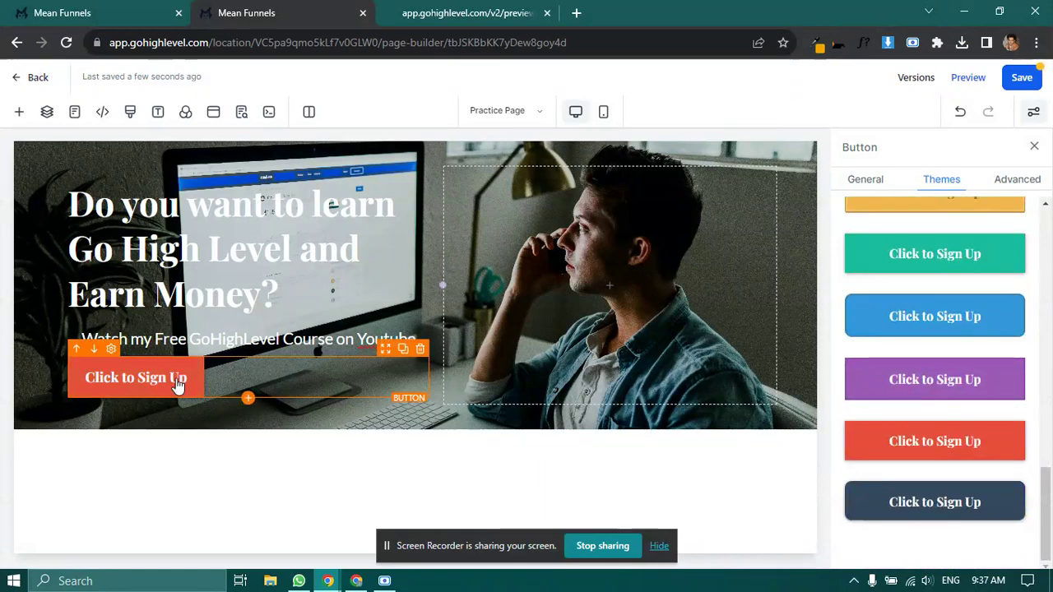
pyautogui.click(1020, 181)
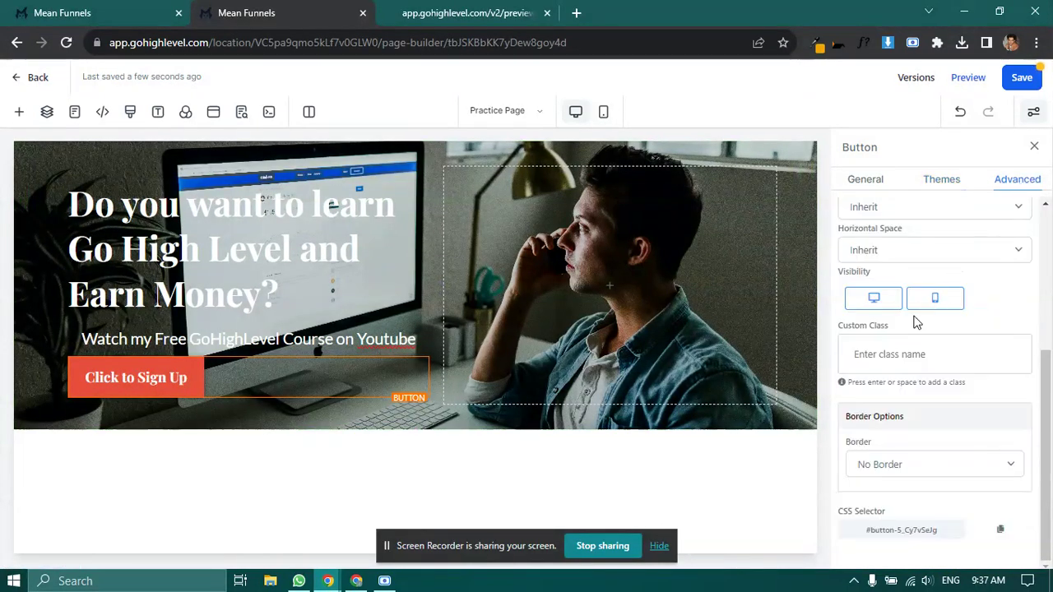
pyautogui.scroll(3, 933, 399)
pyautogui.scroll(-3, 931, 397)
pyautogui.click(133, 303)
pyautogui.click(340, 374)
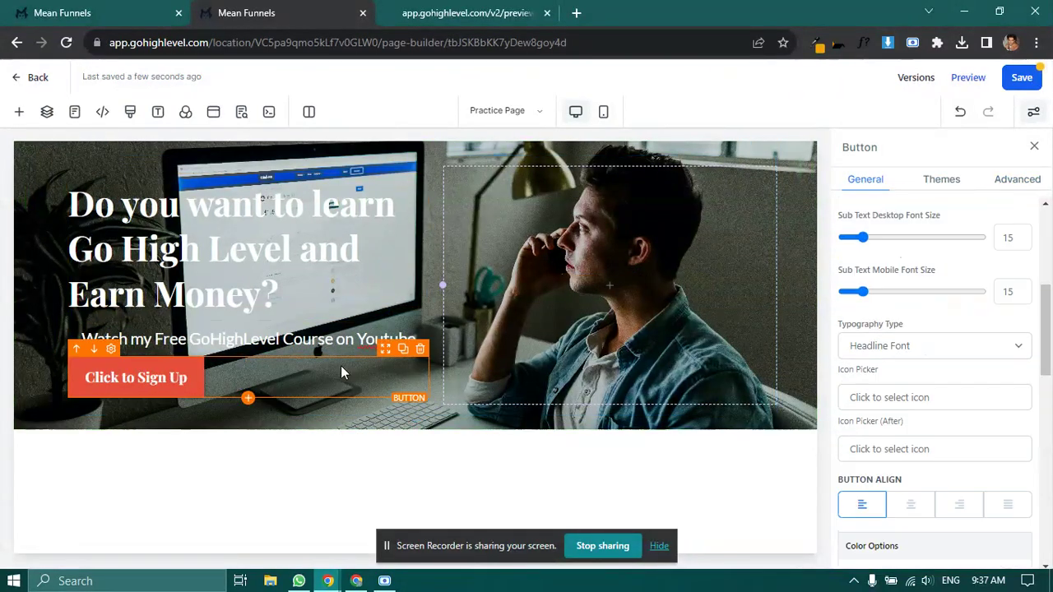
# Apply the dark slate theme with rounded corners to the sign-up button
pyautogui.click(956, 189)
pyautogui.scroll(-5, 940, 432)
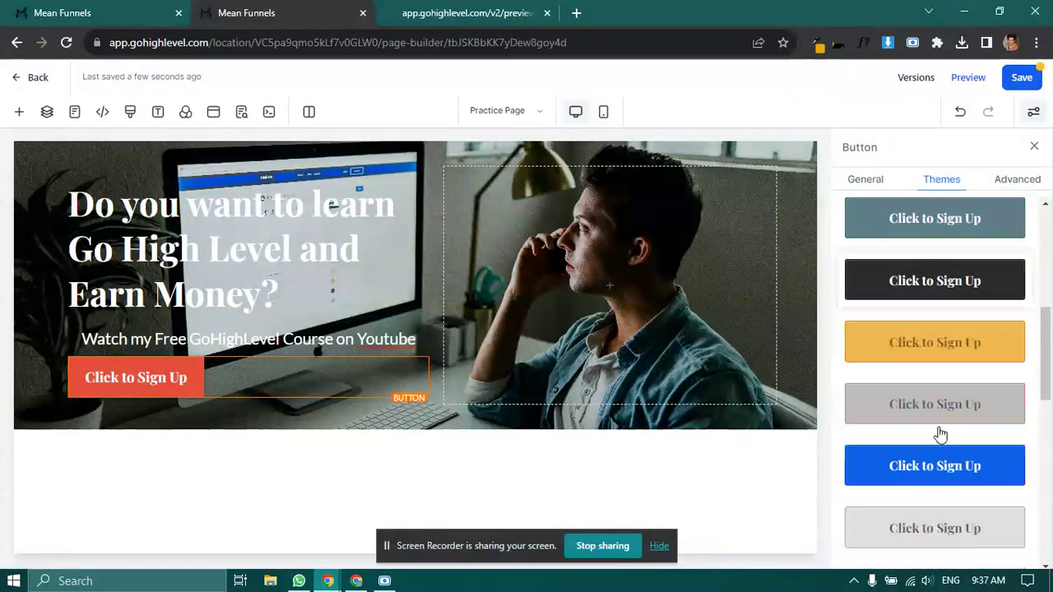
pyautogui.scroll(-1, 940, 435)
pyautogui.click(934, 510)
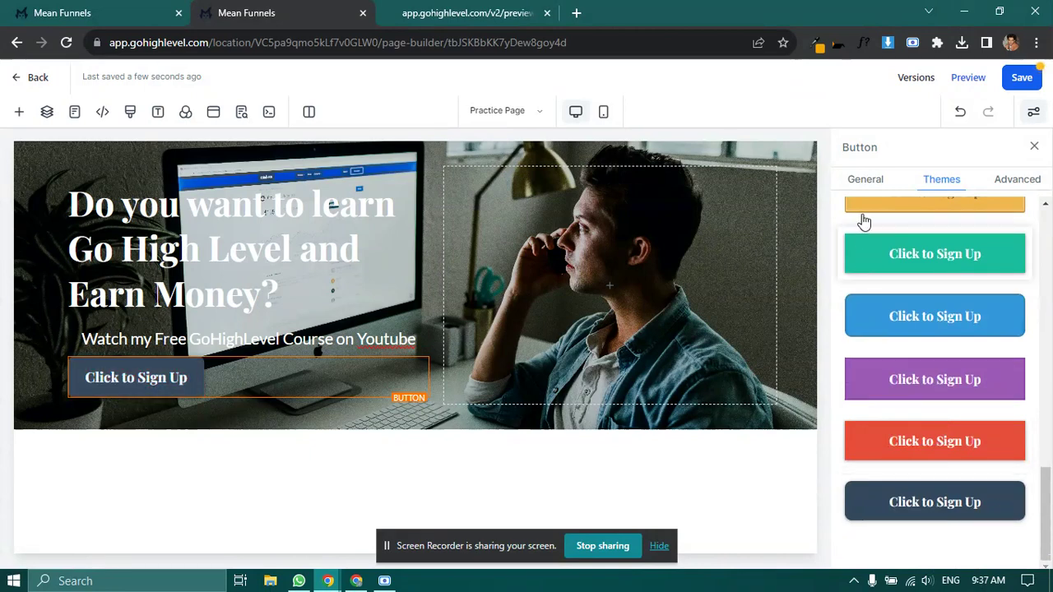
# Change the sign-up button's background color to red and close its settings
pyautogui.click(865, 180)
pyautogui.scroll(5, 1020, 334)
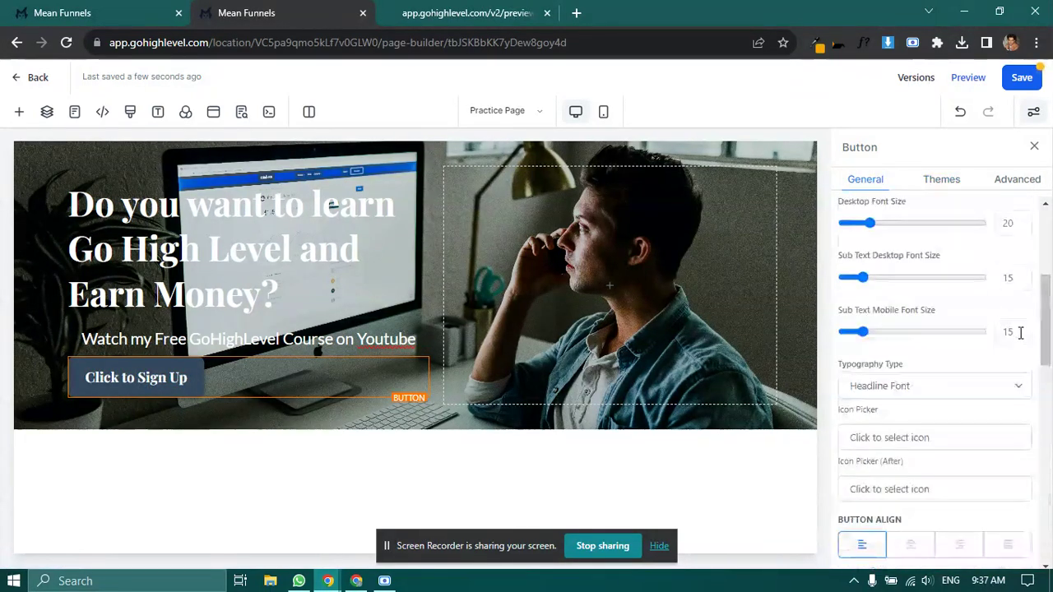
pyautogui.scroll(5, 1011, 311)
pyautogui.click(1017, 293)
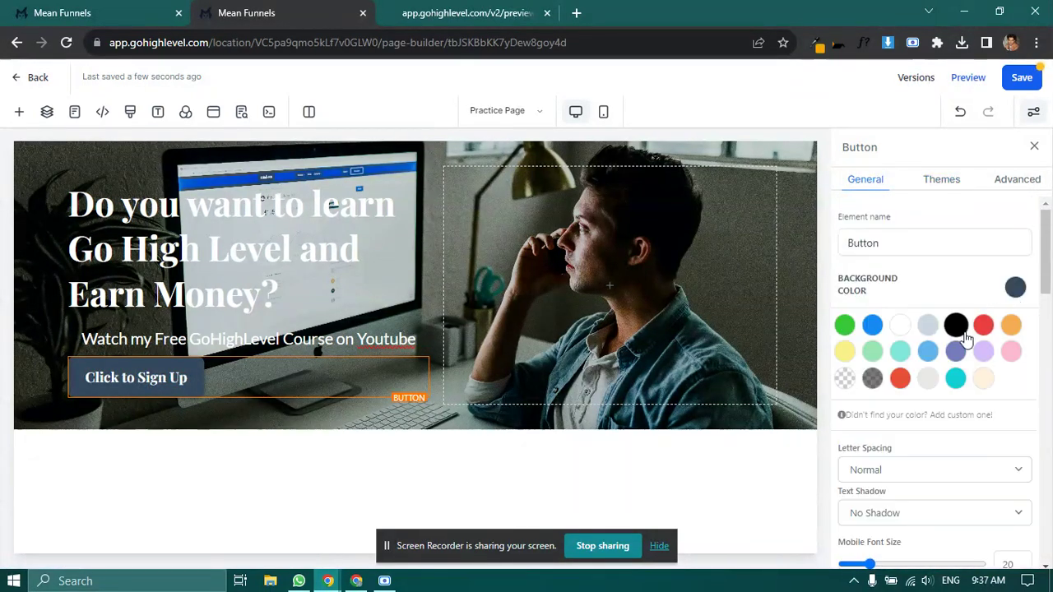
pyautogui.click(983, 325)
pyautogui.click(1015, 287)
pyautogui.click(1034, 147)
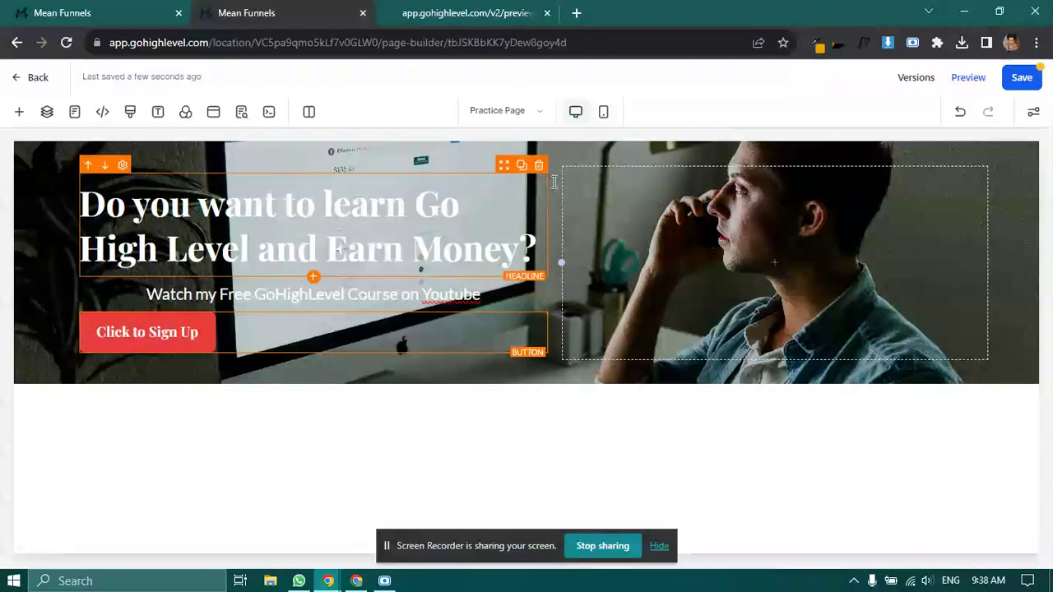
# Compare the hero with the reference page and set the hero section's background color to black
pyautogui.click(433, 8)
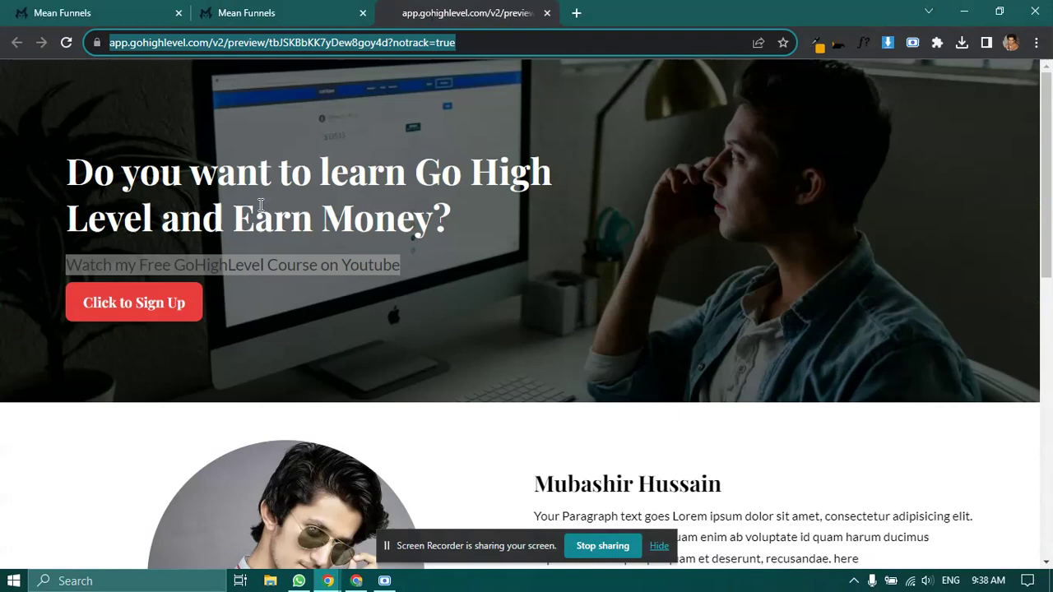
pyautogui.click(278, 145)
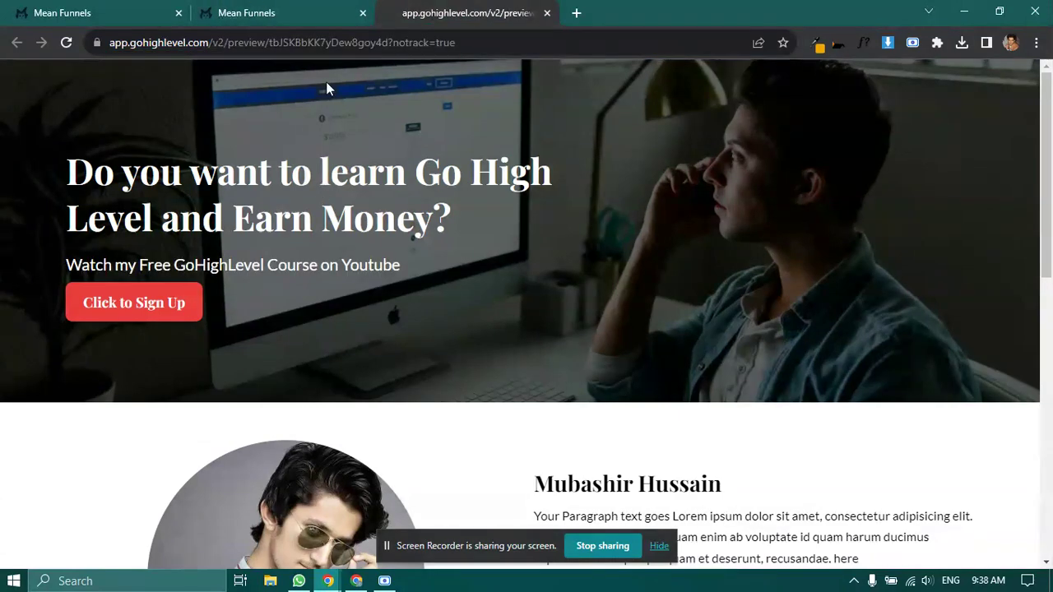
pyautogui.click(285, 8)
pyautogui.click(422, 10)
pyautogui.click(260, 7)
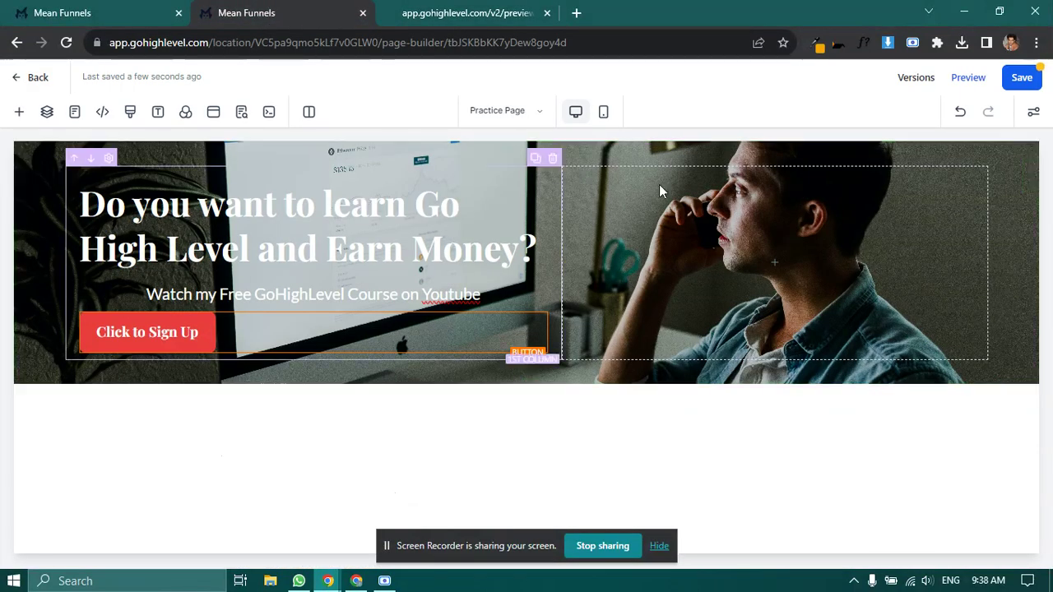
pyautogui.click(519, 152)
pyautogui.scroll(-3, 954, 345)
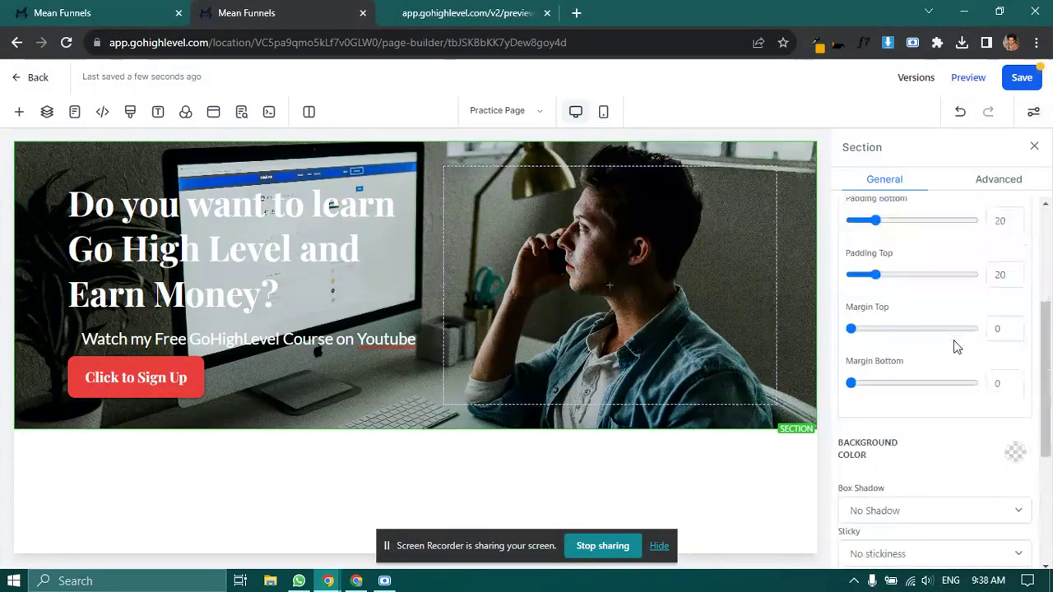
pyautogui.scroll(-4, 954, 346)
pyautogui.scroll(2, 963, 343)
pyautogui.click(995, 294)
pyautogui.click(955, 317)
# Set the hero section's background image opacity to Half Fade
pyautogui.scroll(-1, 938, 387)
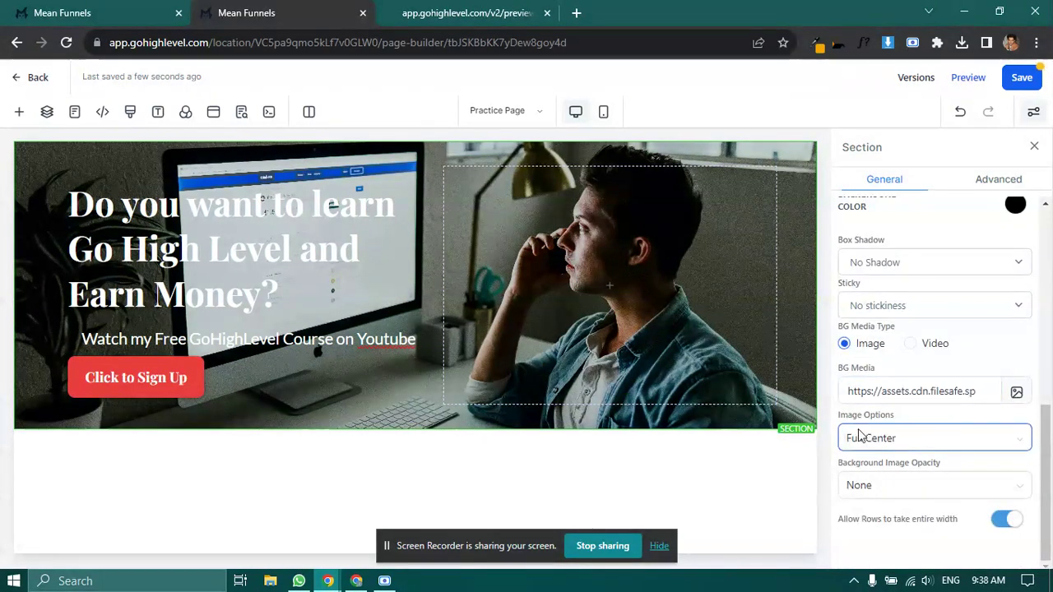
pyautogui.click(894, 486)
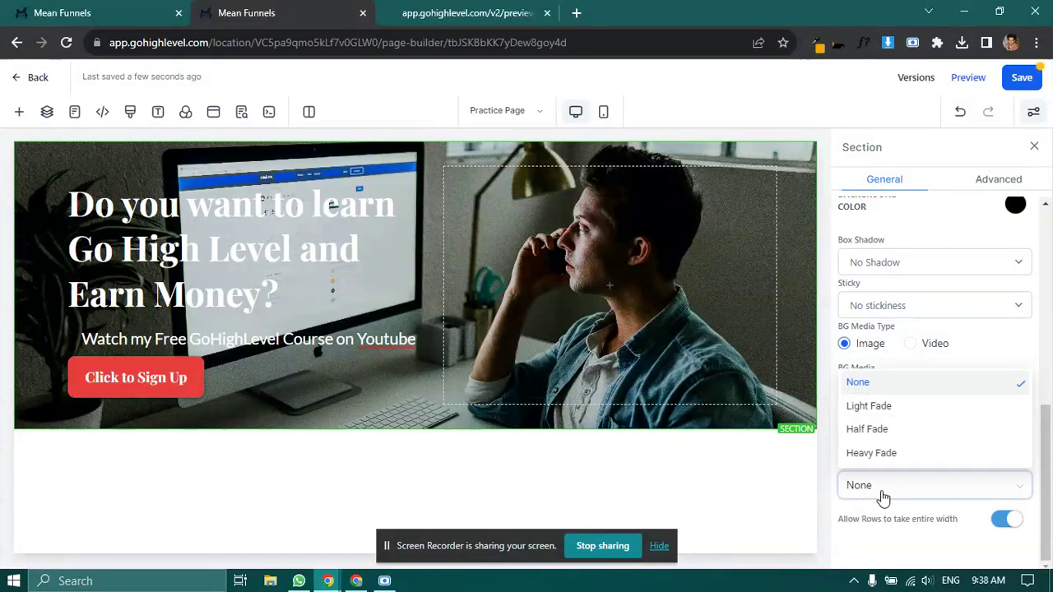
pyautogui.click(873, 433)
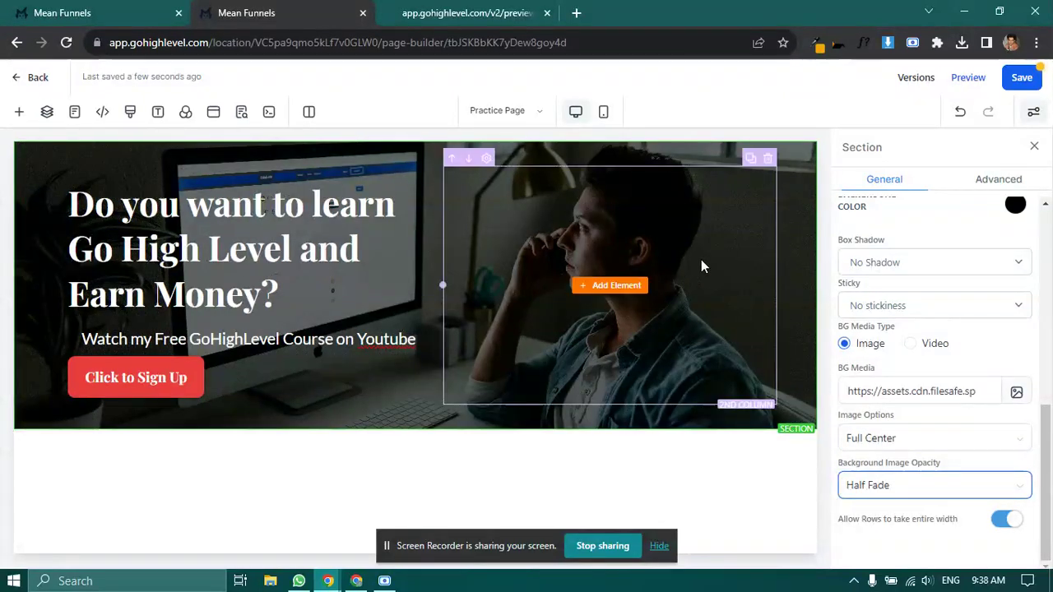
# Close the section settings, compare the hero with the reference page, and left-align the sub-headline text
pyautogui.click(1033, 149)
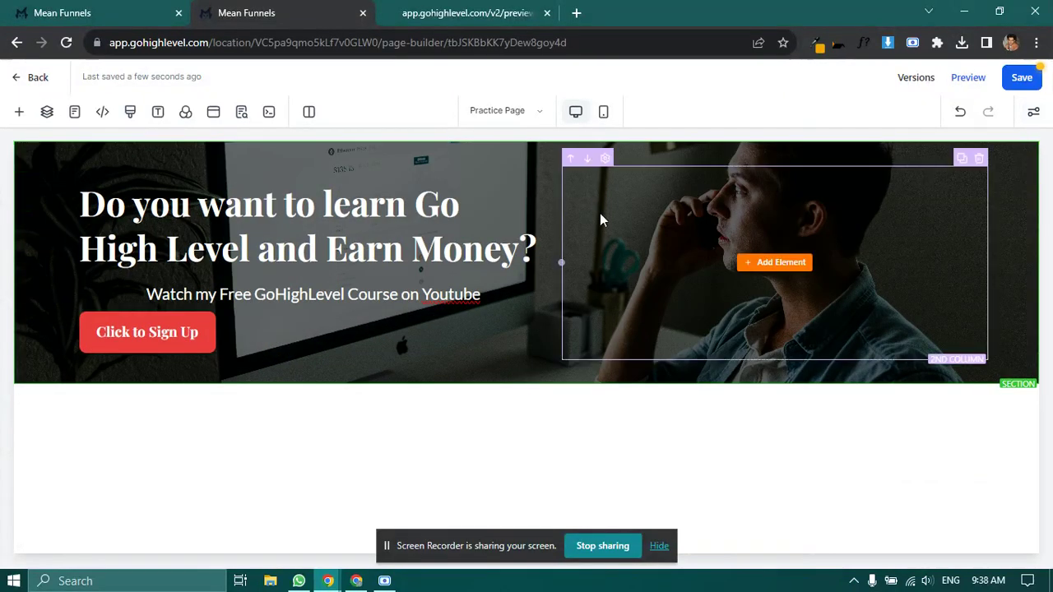
pyautogui.click(423, 13)
pyautogui.click(297, 6)
pyautogui.click(182, 293)
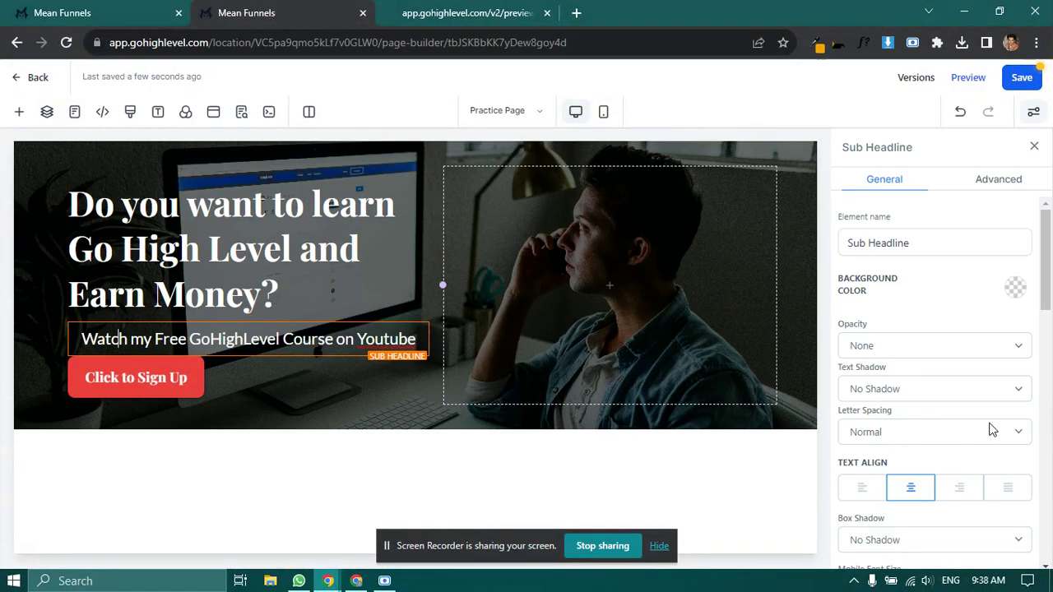
pyautogui.click(862, 486)
# Add a divider element directly below the sign-up button in the hero's first column
pyautogui.click(248, 398)
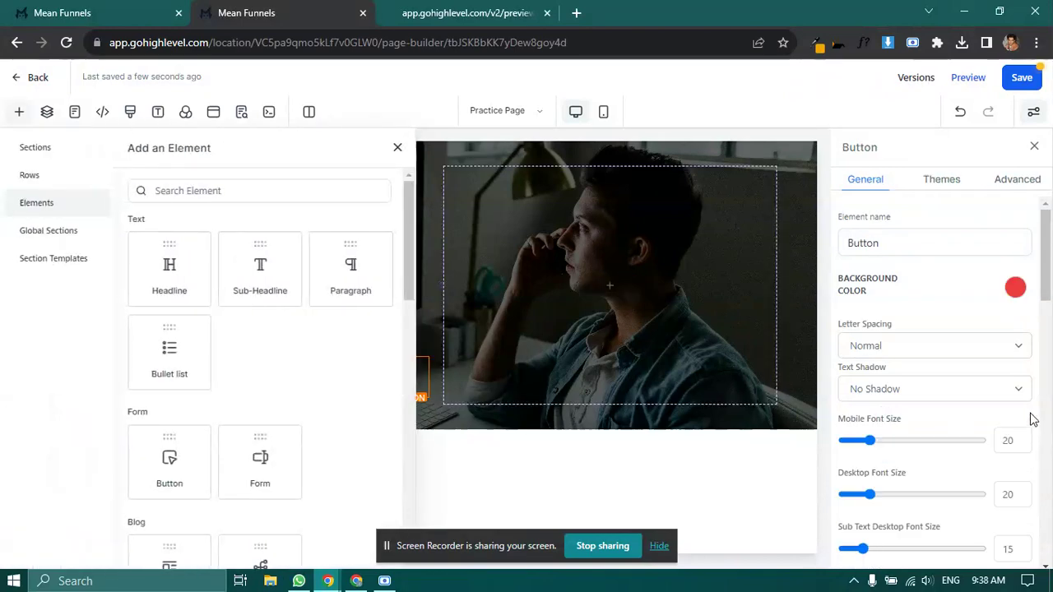
pyautogui.click(407, 6)
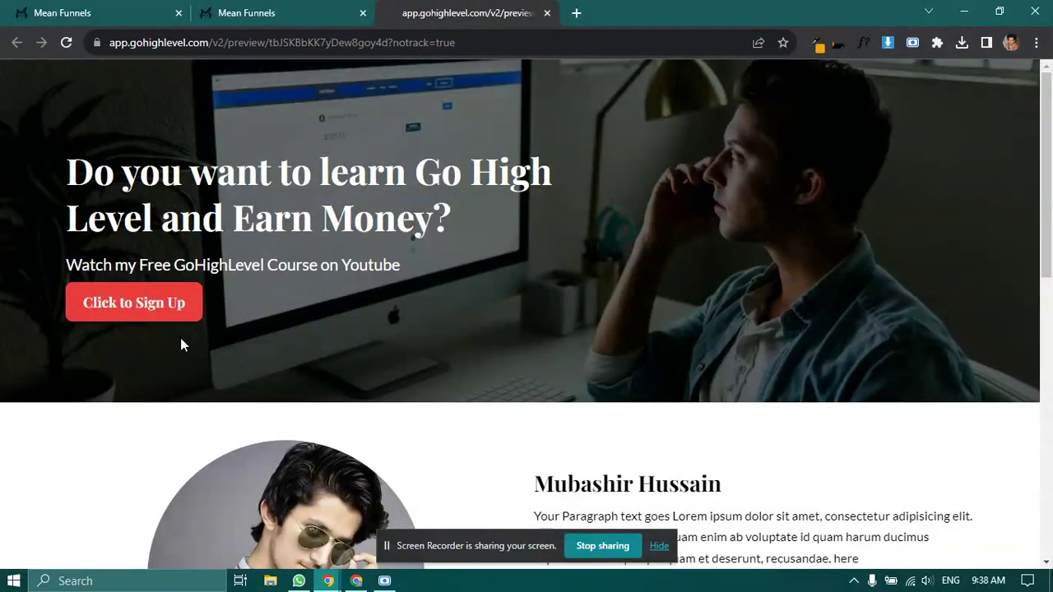
pyautogui.click(316, 7)
pyautogui.scroll(-9, 234, 411)
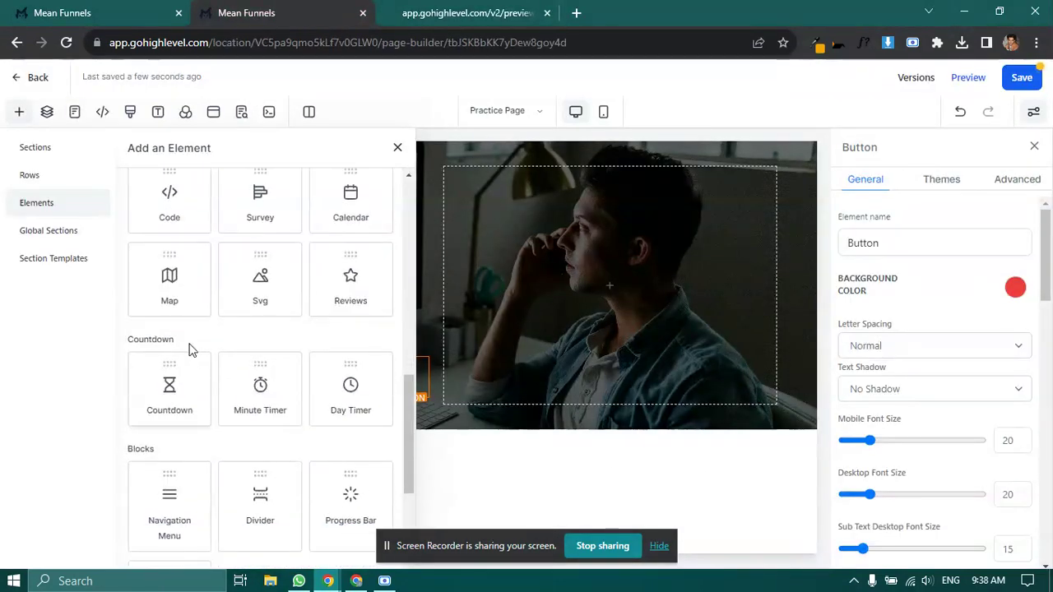
pyautogui.scroll(-2, 190, 386)
pyautogui.moveTo(247, 370); pyautogui.dragTo(244, 409)
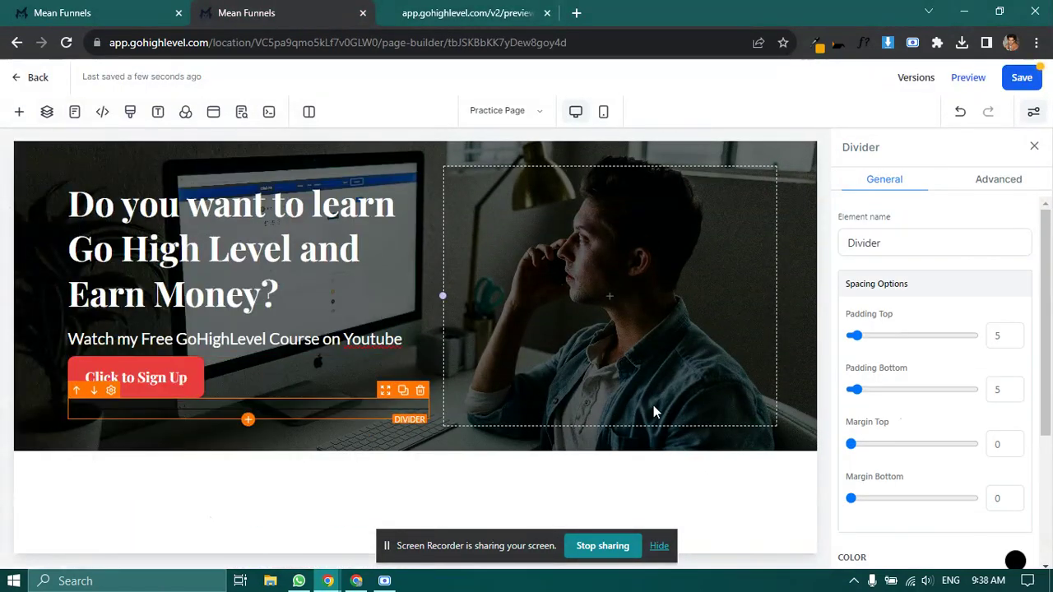
# Set the divider's color to transparent
pyautogui.scroll(-3, 946, 394)
pyautogui.click(1015, 353)
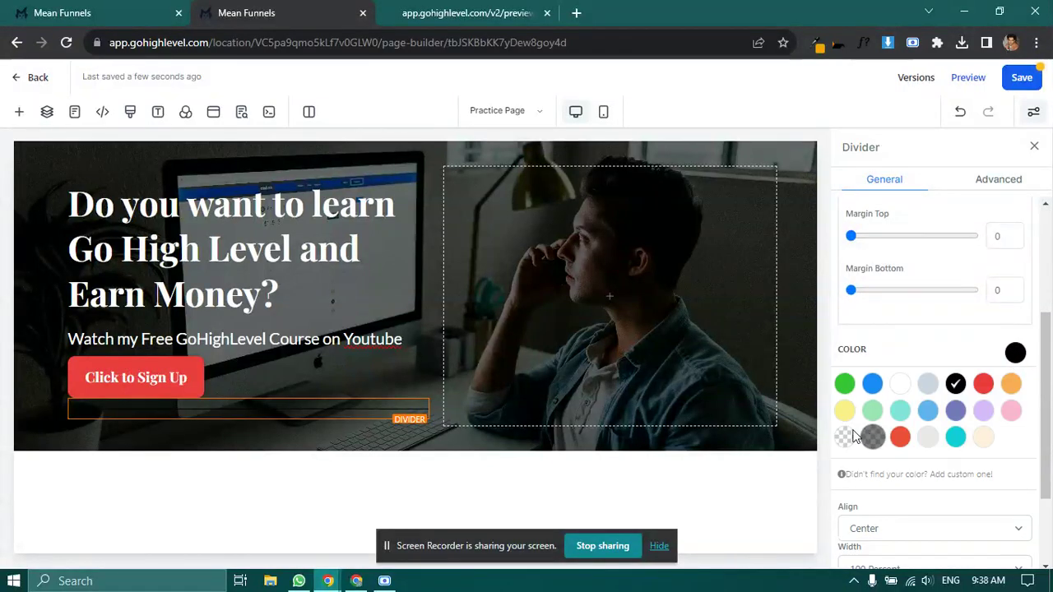
pyautogui.click(845, 436)
pyautogui.click(1012, 355)
# Set the divider's top and bottom padding to 25 each
pyautogui.scroll(3, 992, 376)
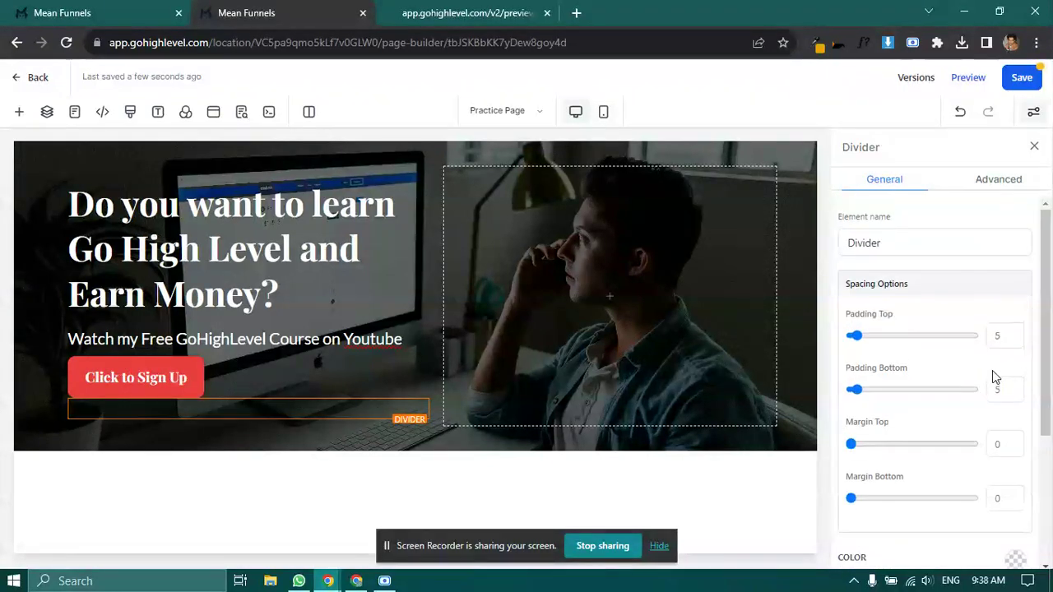
pyautogui.click(1004, 338)
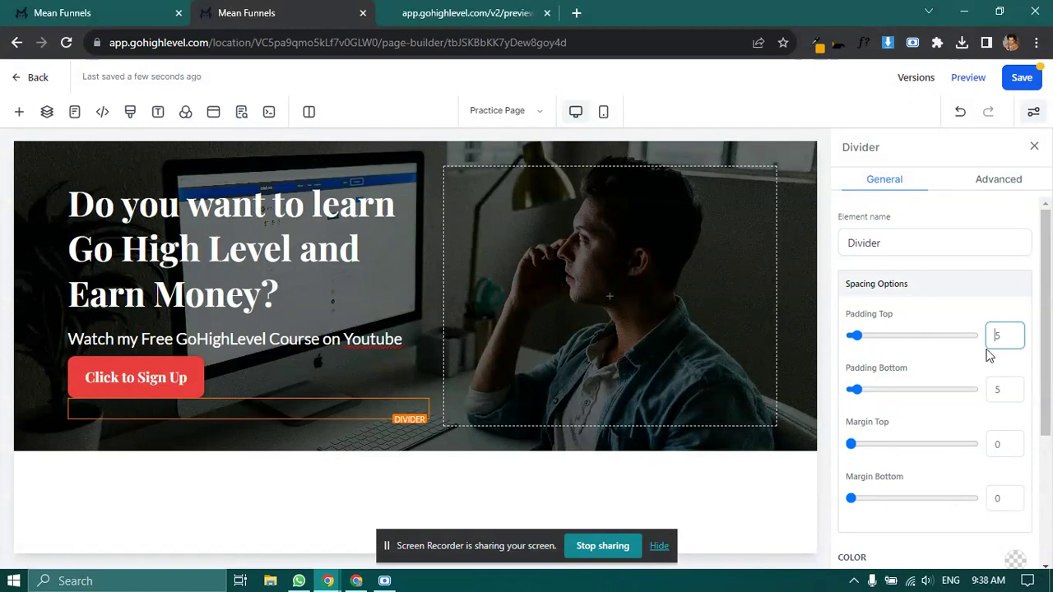
pyautogui.write('2')
pyautogui.write('2')
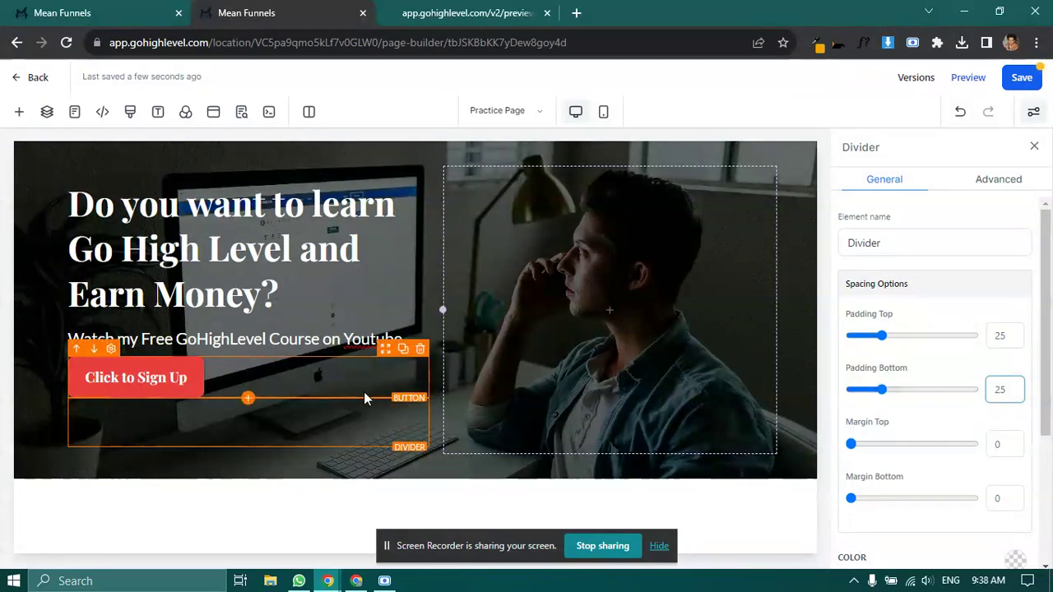
# Duplicate the divider, move one copy above the headline, and close the divider settings
pyautogui.click(403, 391)
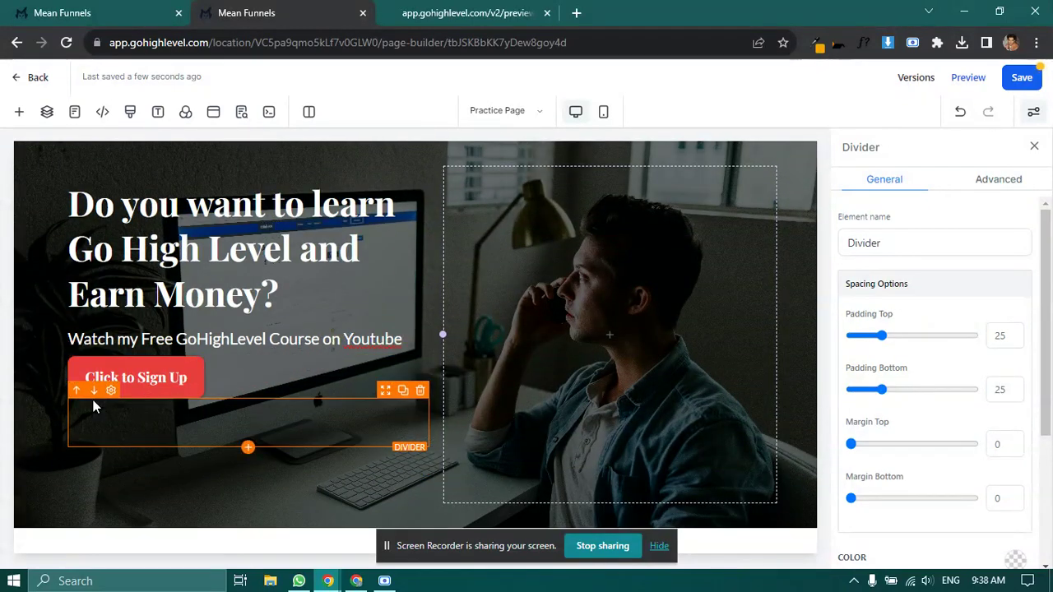
pyautogui.moveTo(390, 405); pyautogui.dragTo(393, 169)
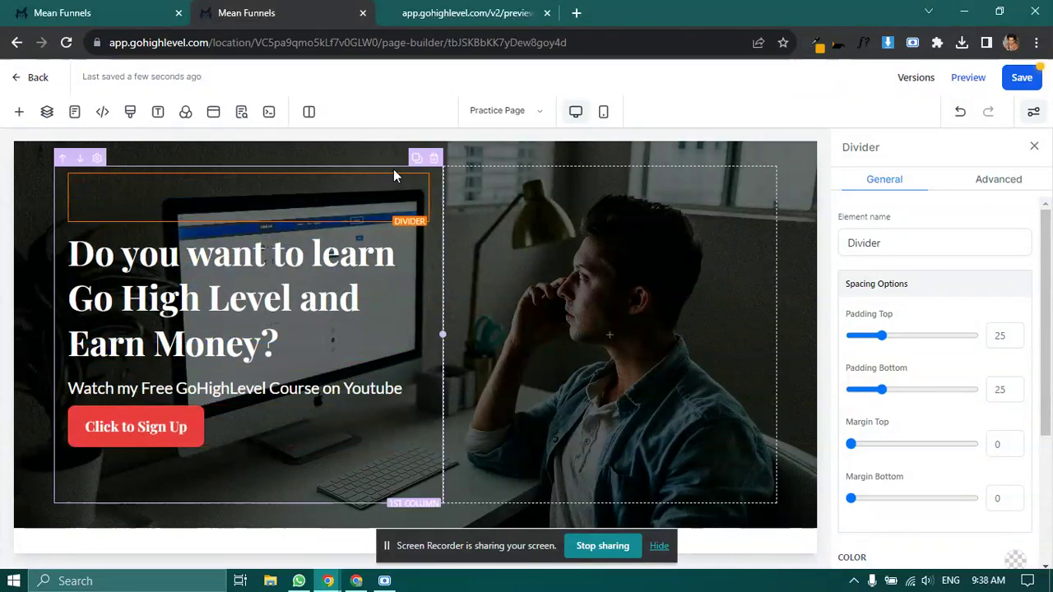
pyautogui.click(1035, 147)
# Switch to the mobile view and hide the hero's empty second column on mobile devices
pyautogui.click(599, 117)
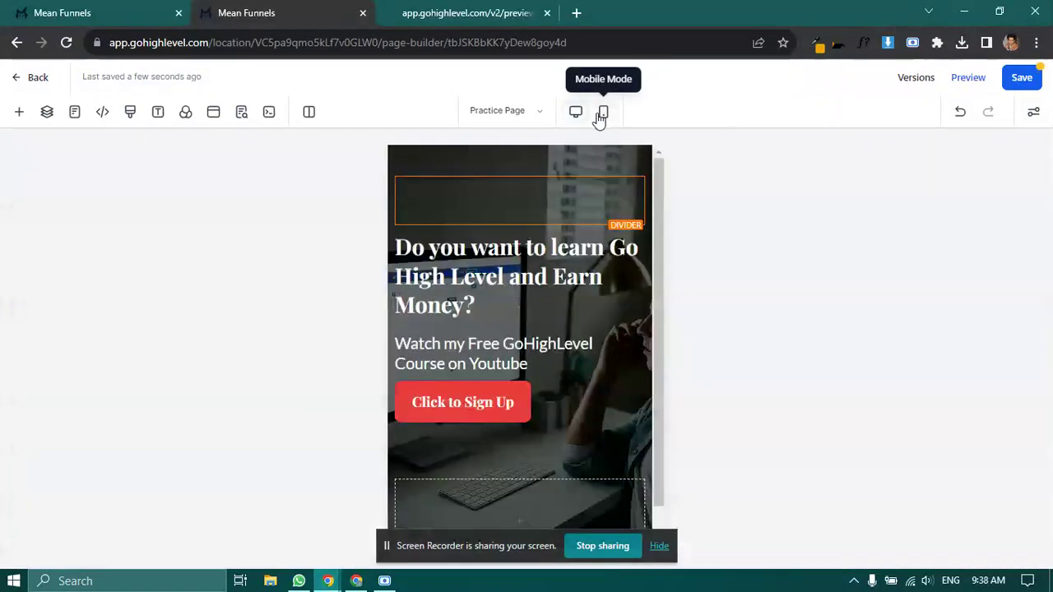
pyautogui.scroll(-1, 448, 487)
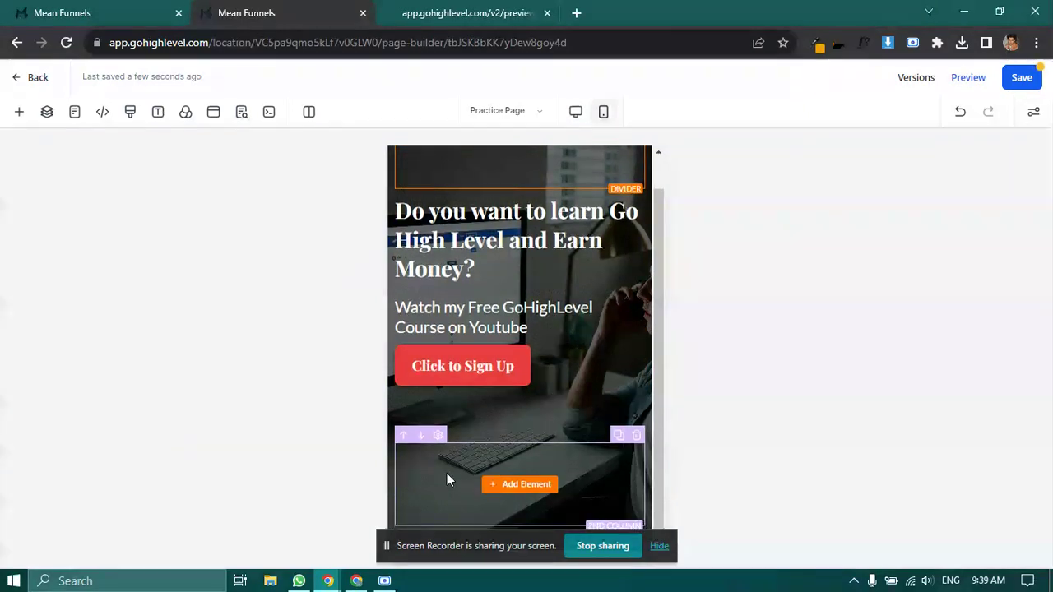
pyautogui.scroll(1, 449, 475)
pyautogui.click(529, 480)
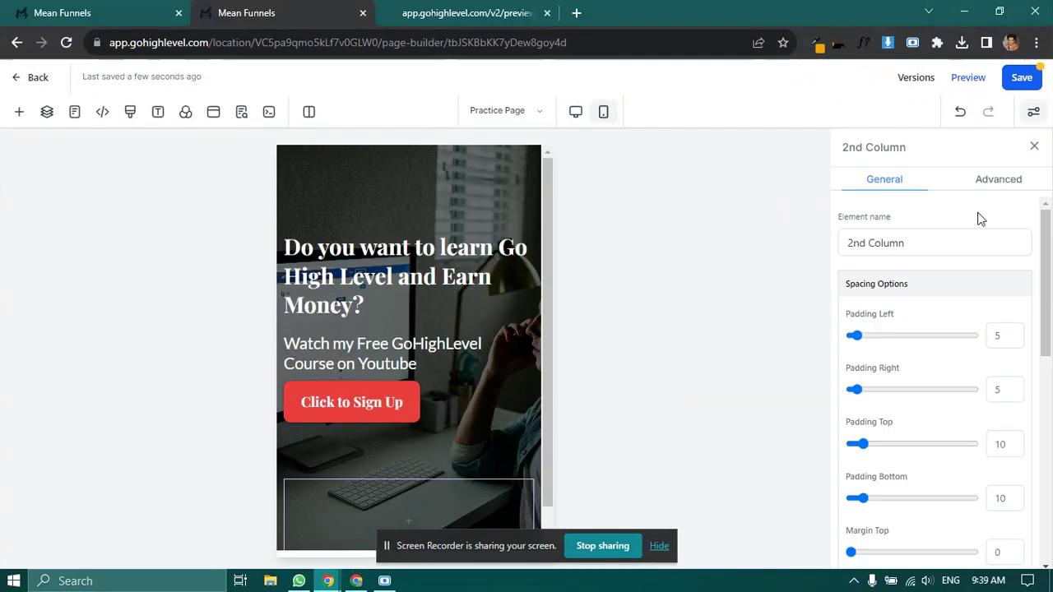
pyautogui.click(998, 180)
pyautogui.click(933, 351)
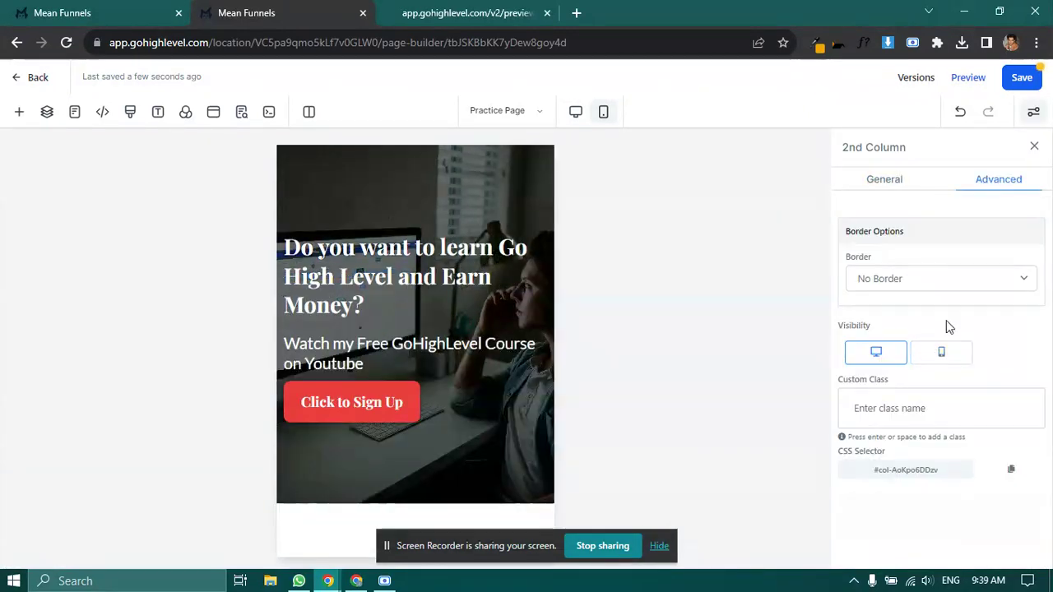
pyautogui.click(1034, 147)
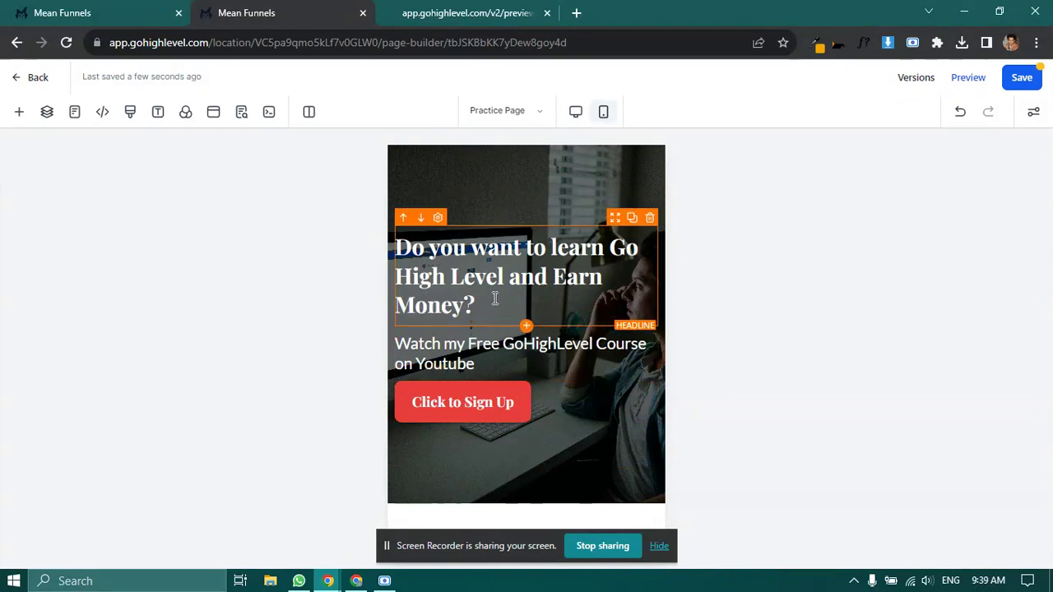
# Hide both hero dividers, above the headline and below the button, on mobile devices
pyautogui.click(517, 206)
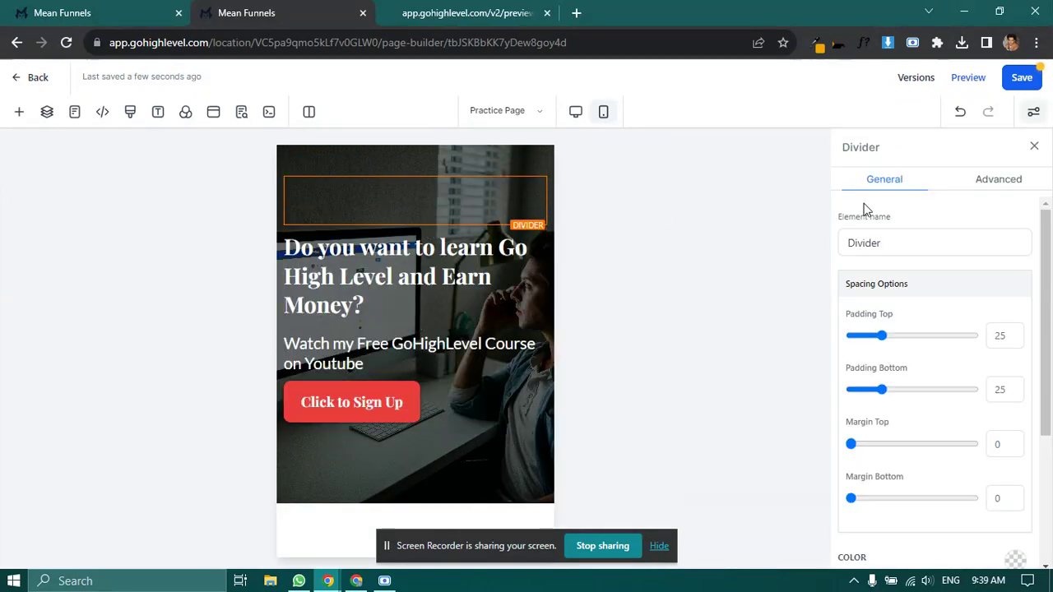
pyautogui.click(1000, 181)
pyautogui.click(939, 245)
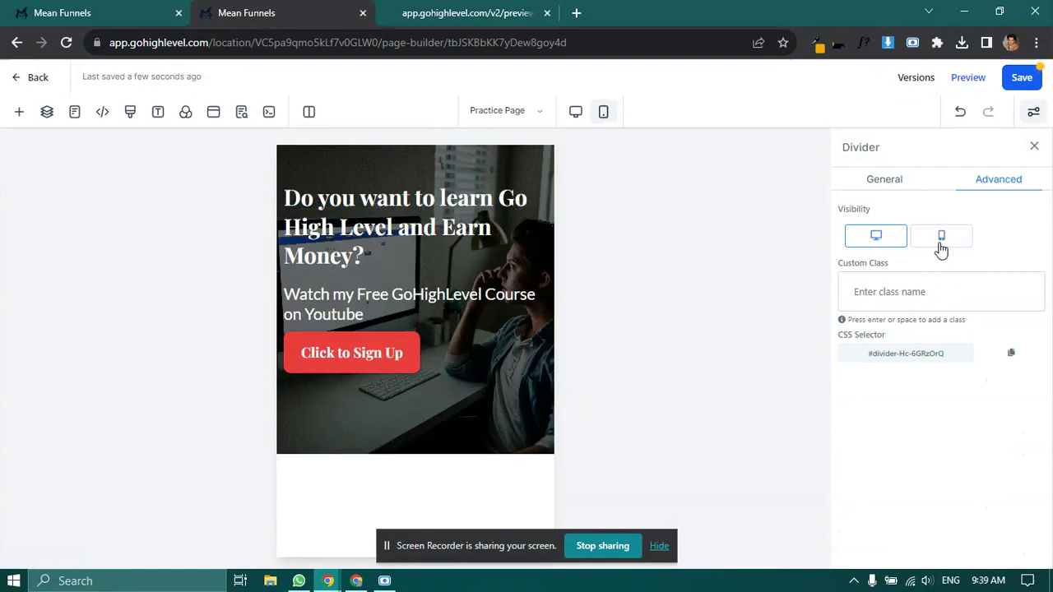
pyautogui.click(410, 391)
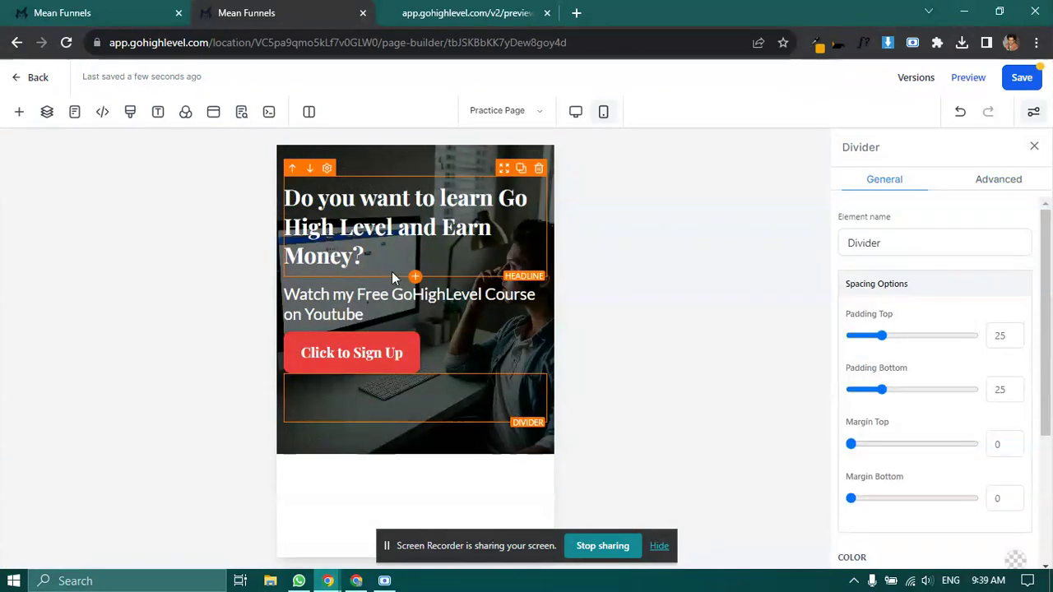
pyautogui.click(996, 182)
pyautogui.click(940, 236)
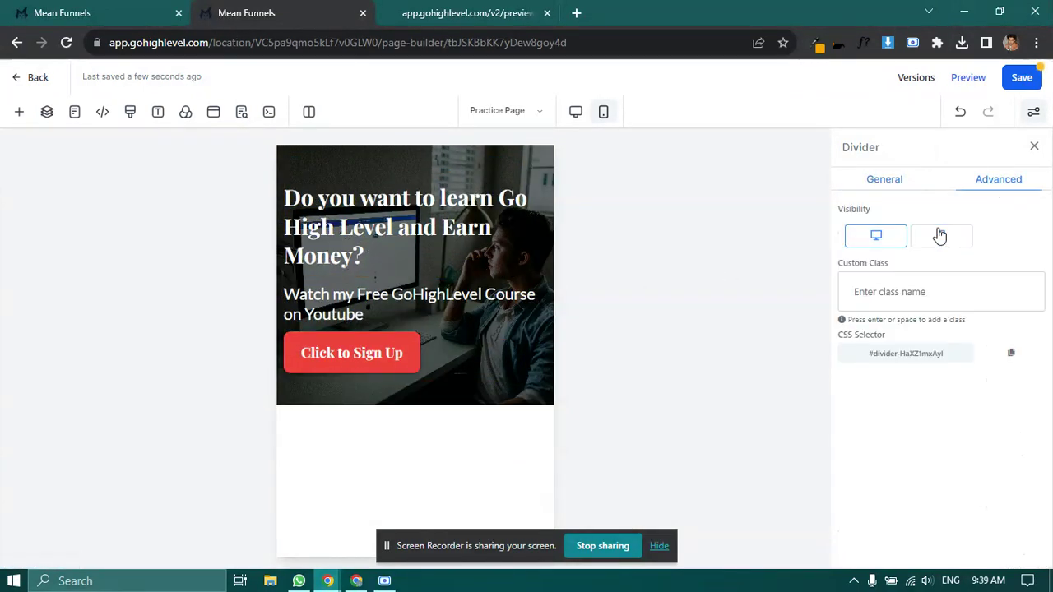
pyautogui.click(1035, 146)
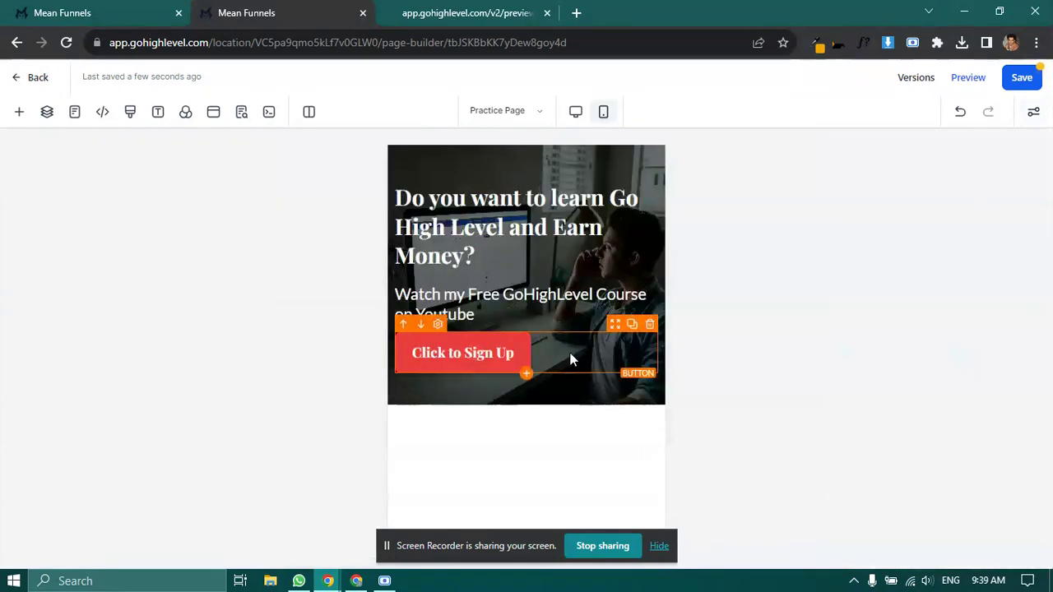
# Return to the desktop view and examine the profile section below the hero on the reference page
pyautogui.click(575, 113)
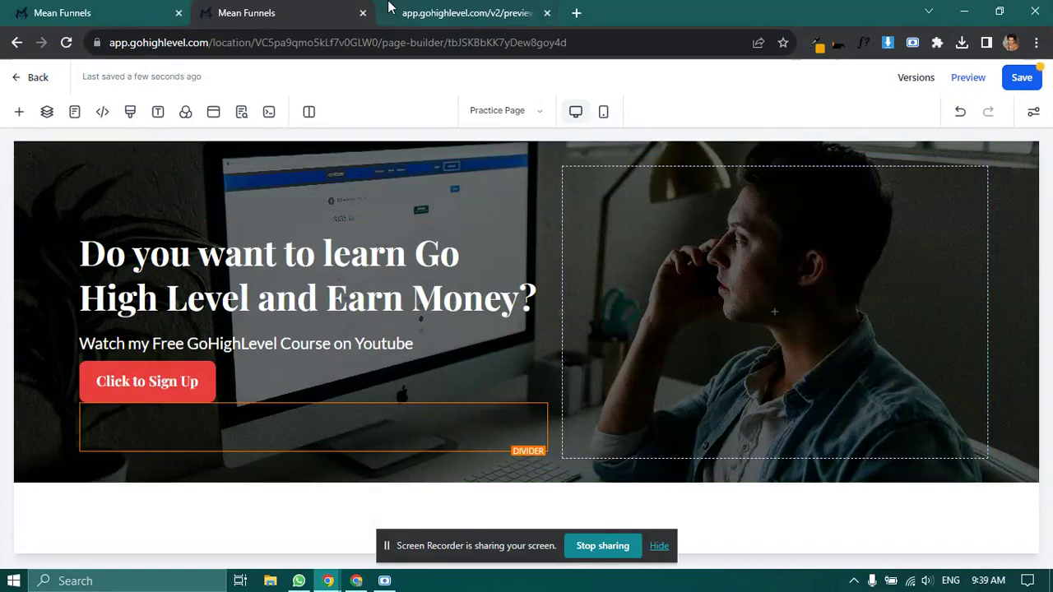
pyautogui.click(432, 11)
pyautogui.scroll(-2, 316, 369)
pyautogui.scroll(-1, 317, 365)
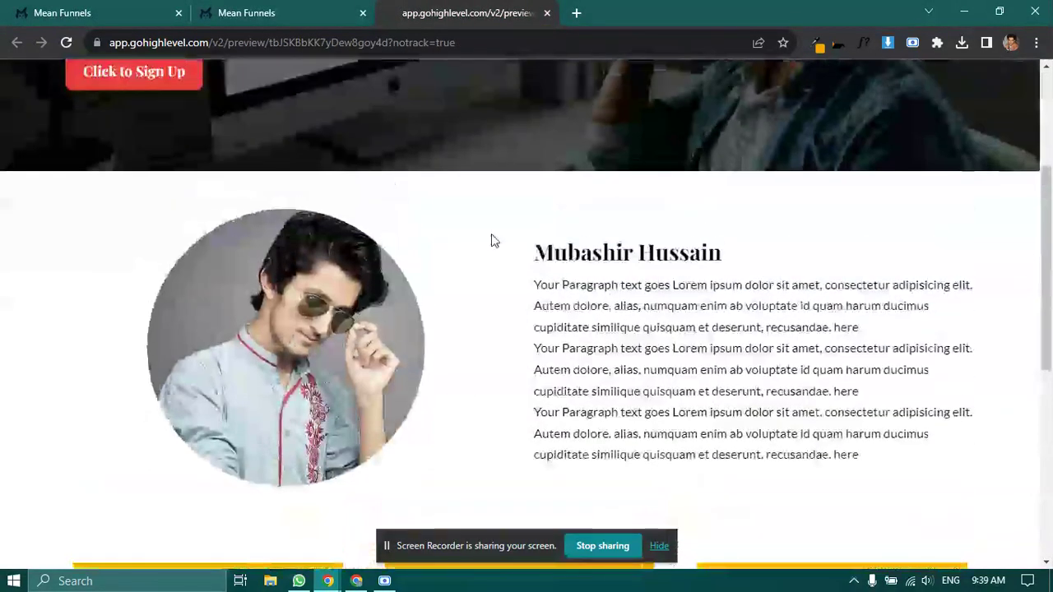
pyautogui.click(278, 10)
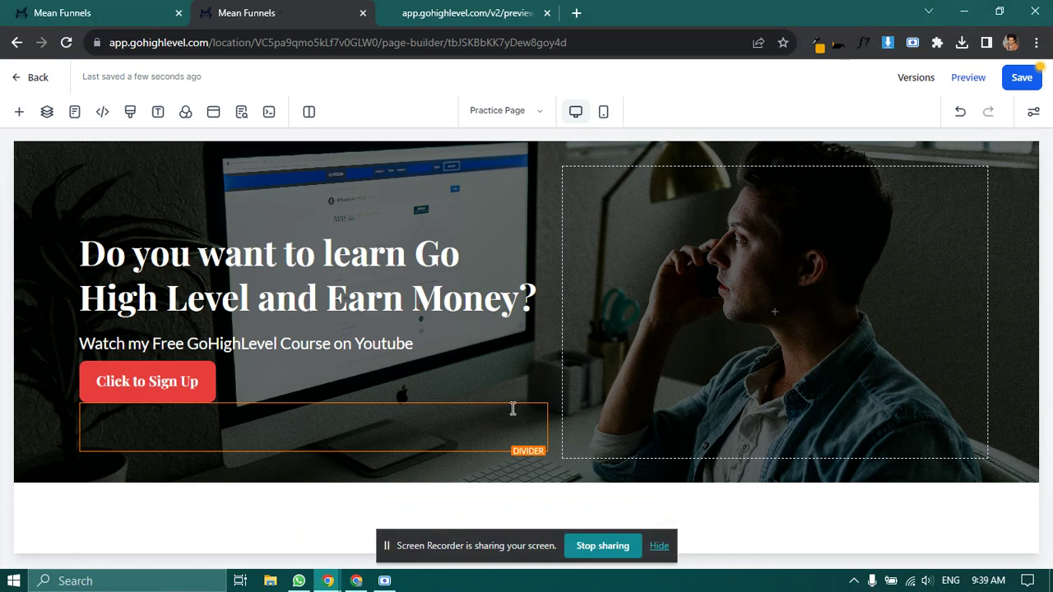
# Add a full-width section below the hero and insert a 2 Column row in it
pyautogui.click(526, 484)
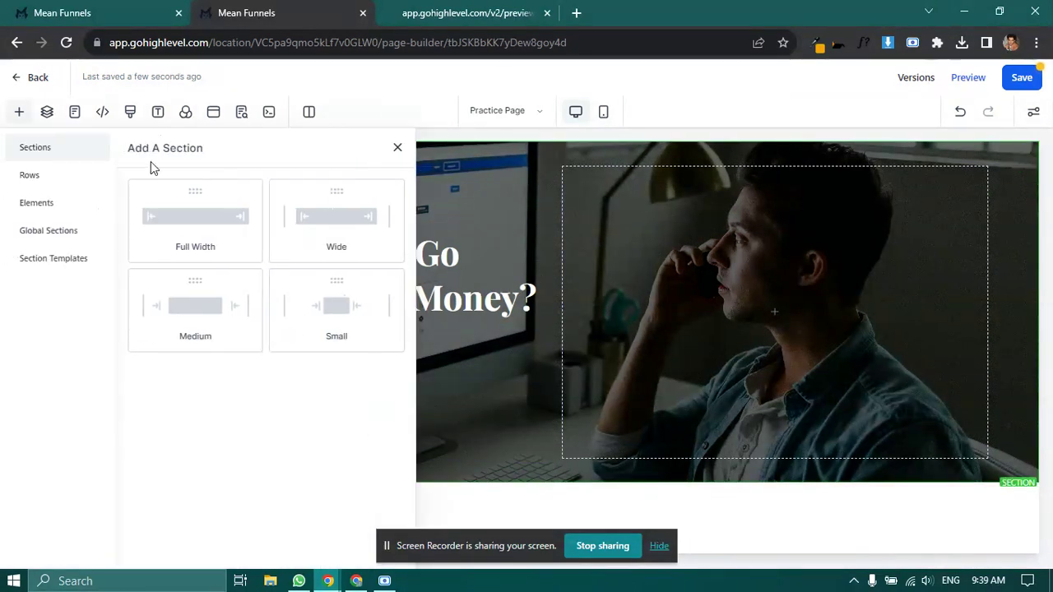
pyautogui.moveTo(203, 213); pyautogui.dragTo(482, 475)
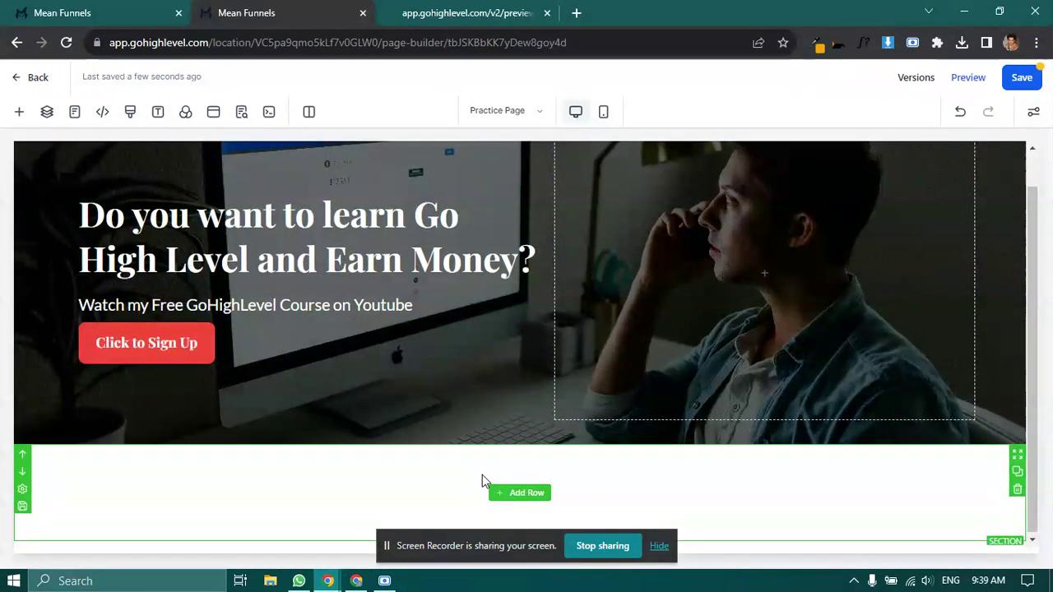
pyautogui.click(523, 493)
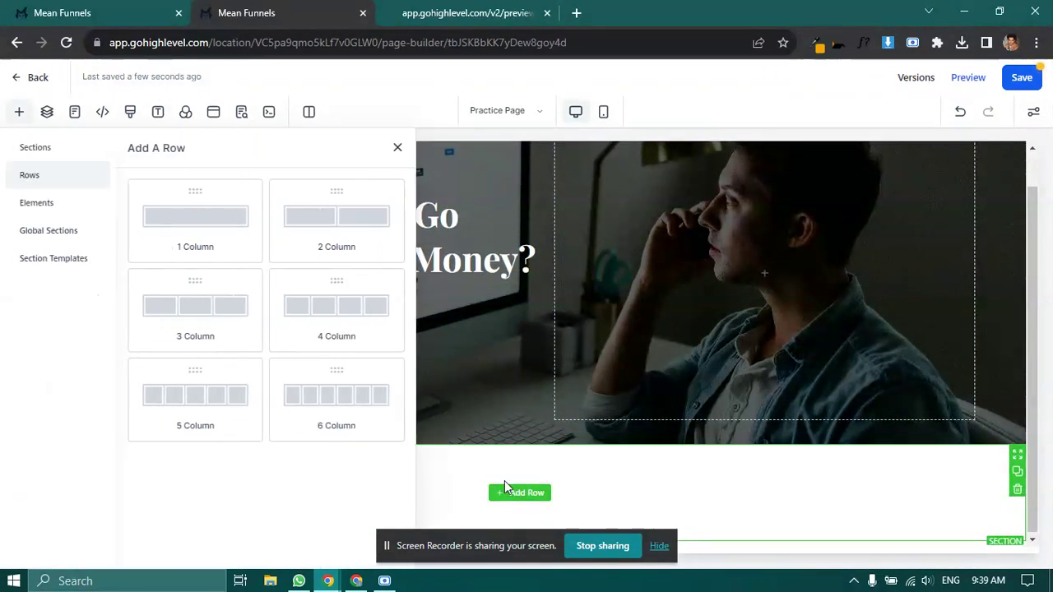
pyautogui.click(343, 243)
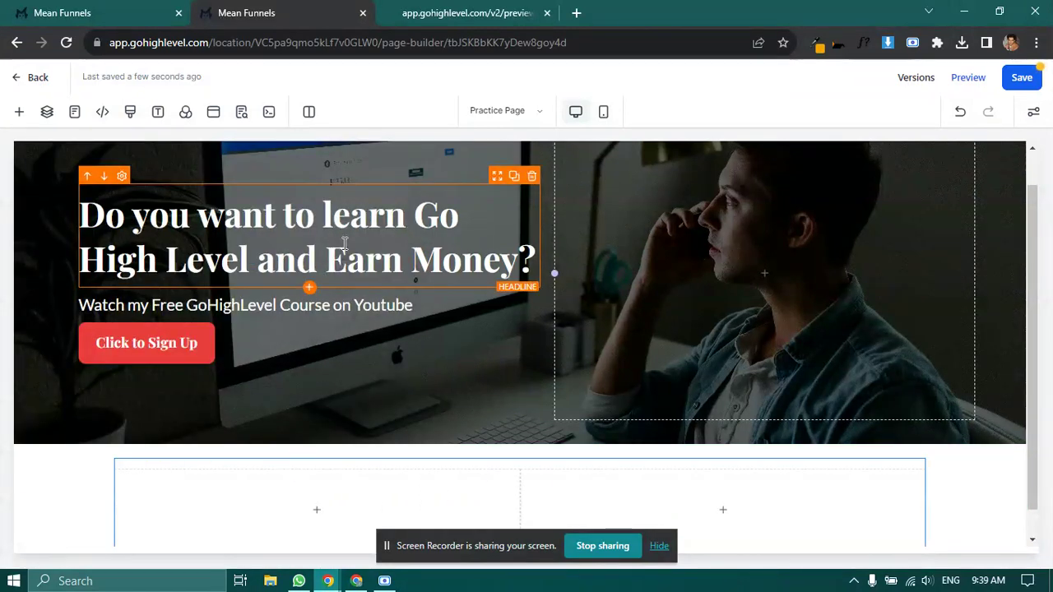
# Allow rows to take the entire width of the new section and reduce the two-column row's width
pyautogui.click(469, 10)
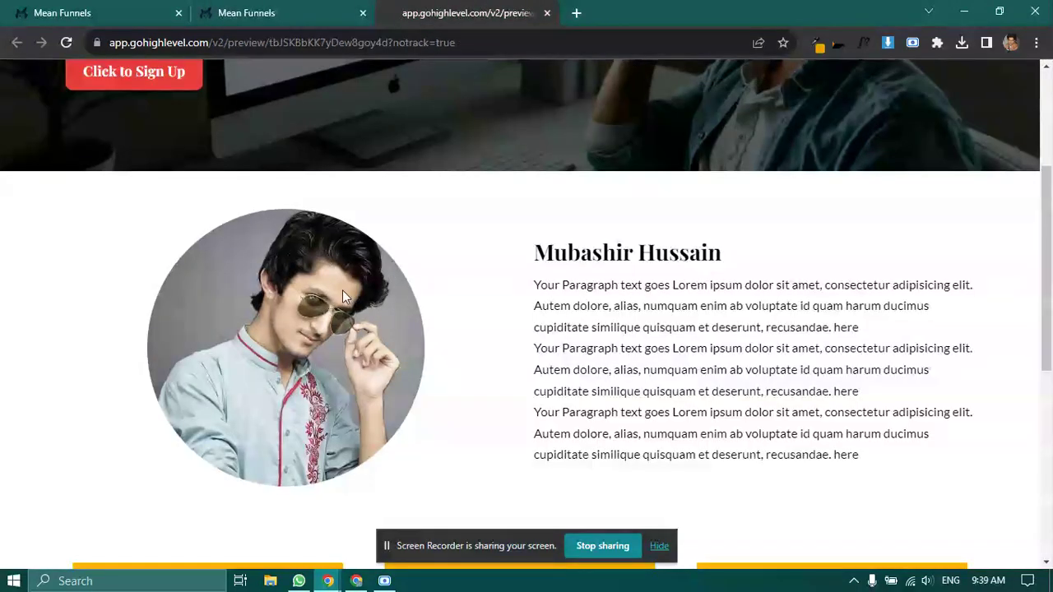
pyautogui.scroll(-1, 338, 291)
pyautogui.click(356, 5)
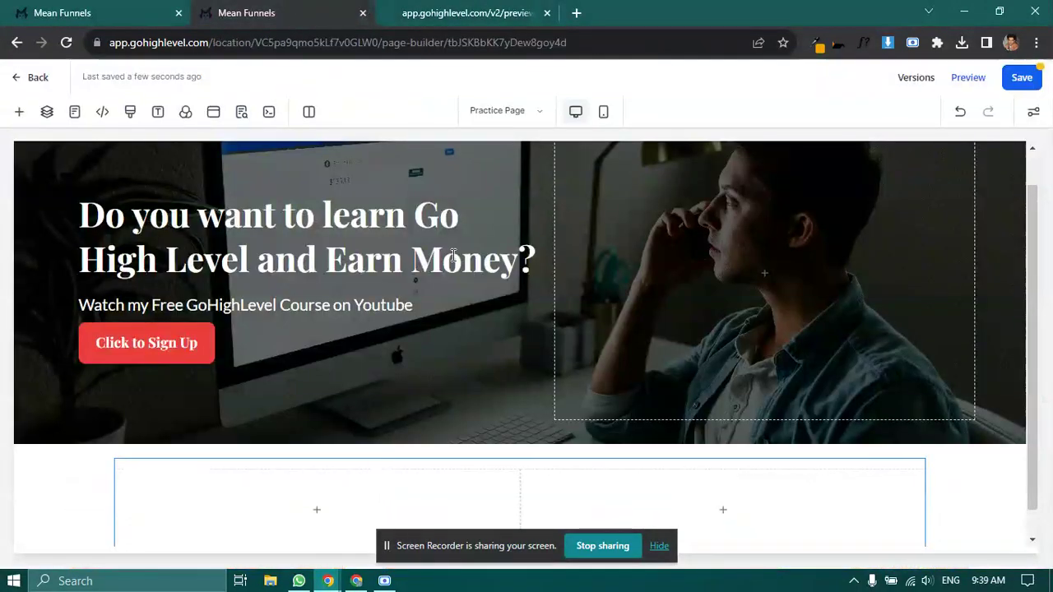
pyautogui.scroll(-1, 425, 407)
pyautogui.click(433, 421)
pyautogui.scroll(-5, 939, 439)
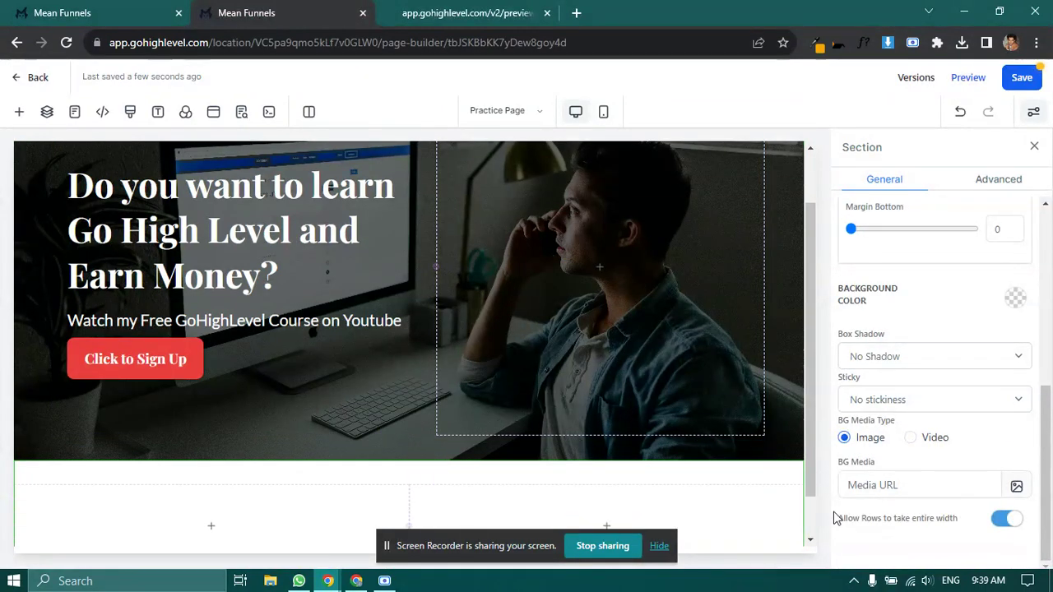
pyautogui.click(369, 477)
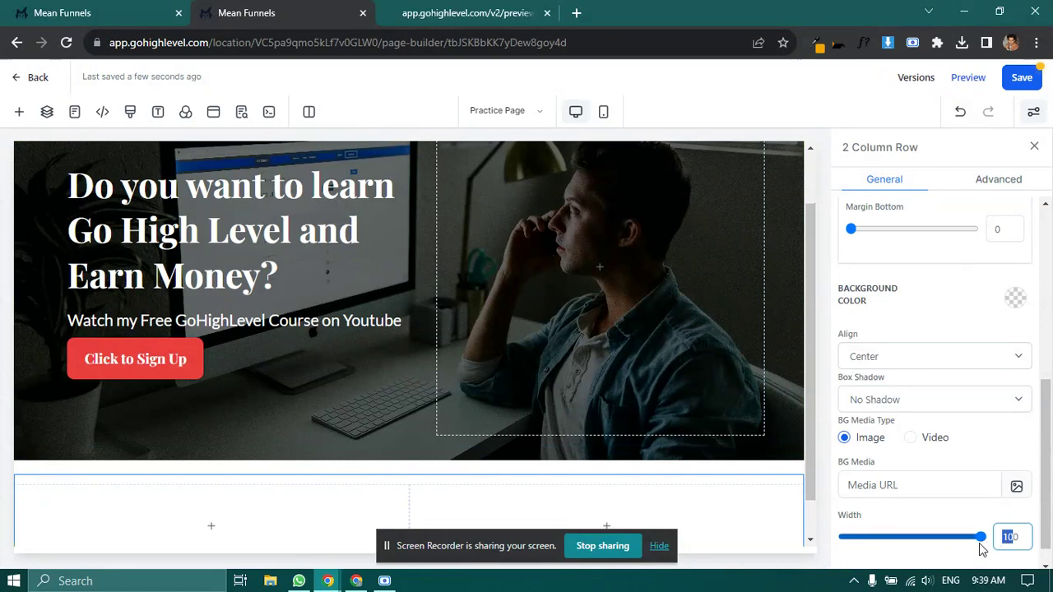
pyautogui.click(1034, 148)
# Add an Image element to the first column of the two-column row
pyautogui.click(317, 481)
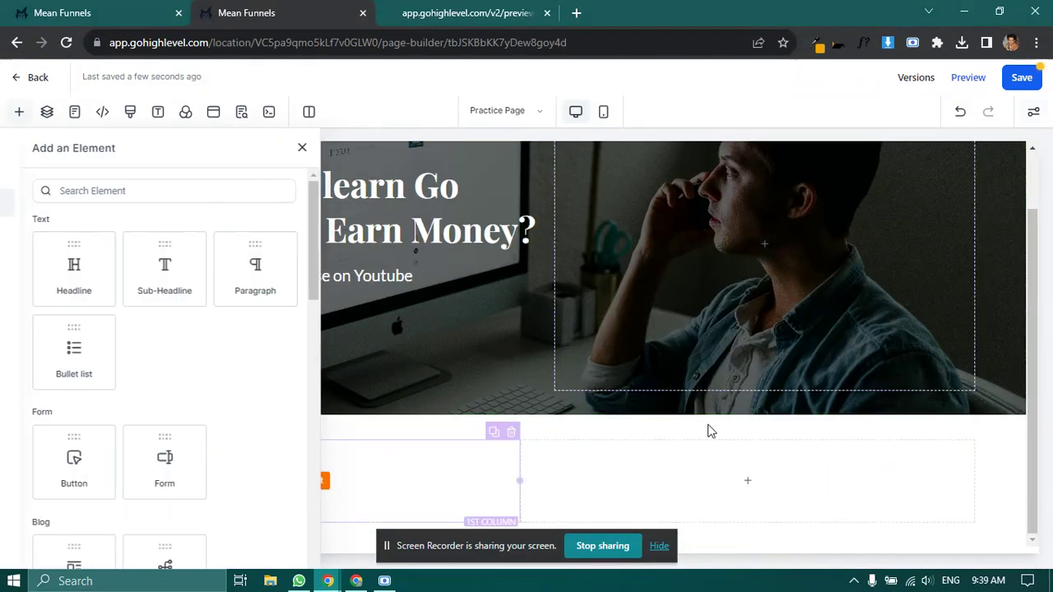
pyautogui.scroll(-2, 202, 406)
pyautogui.scroll(-2, 223, 466)
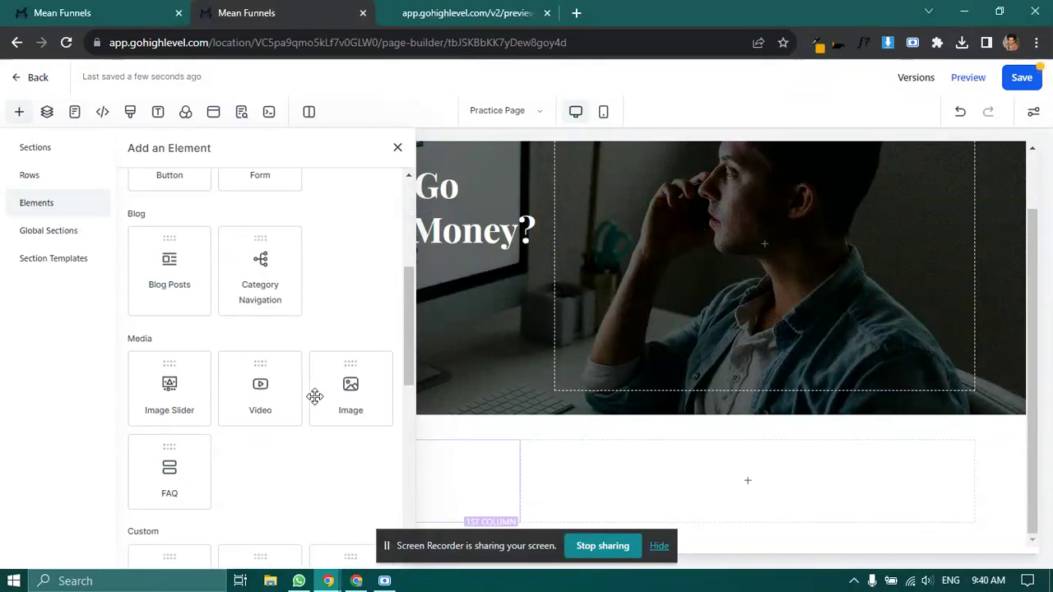
pyautogui.moveTo(334, 388); pyautogui.dragTo(282, 408)
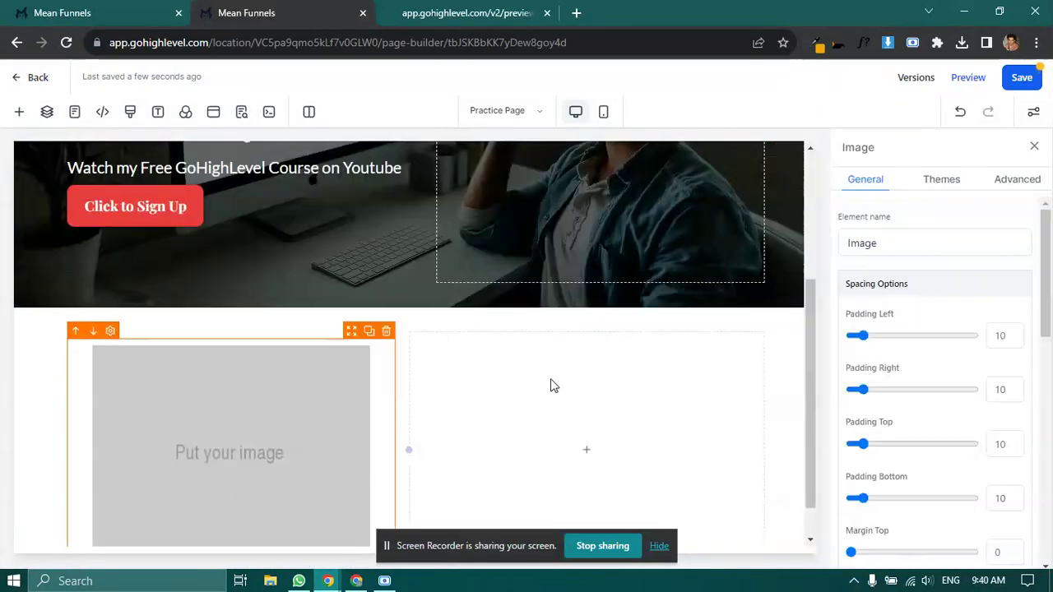
# Replace the placeholder image with the portrait of the man in sunglasses from the media library
pyautogui.scroll(-3, 934, 386)
pyautogui.scroll(-2, 934, 387)
pyautogui.click(1003, 416)
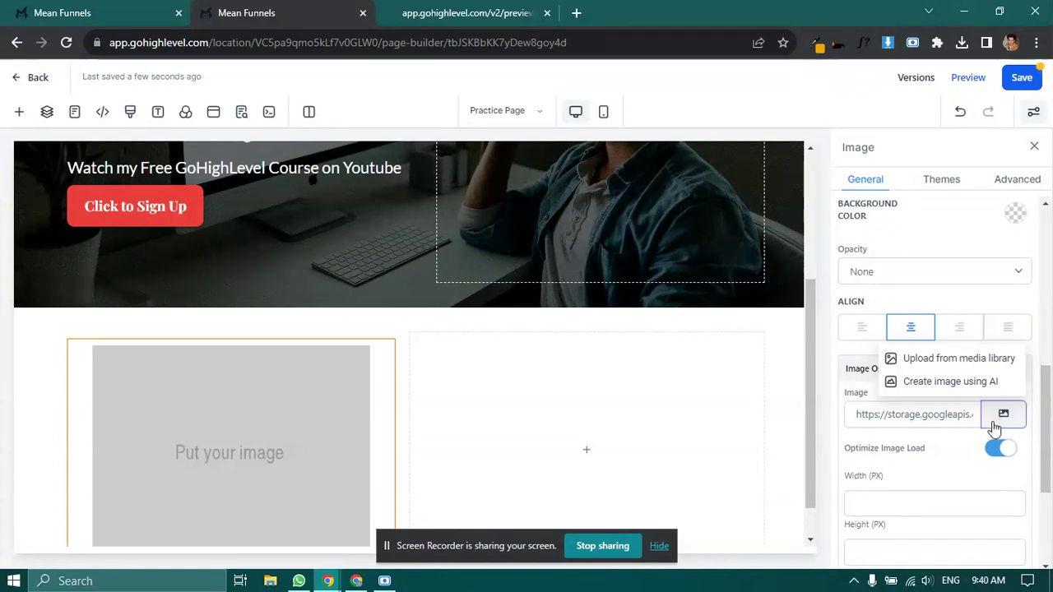
pyautogui.click(896, 359)
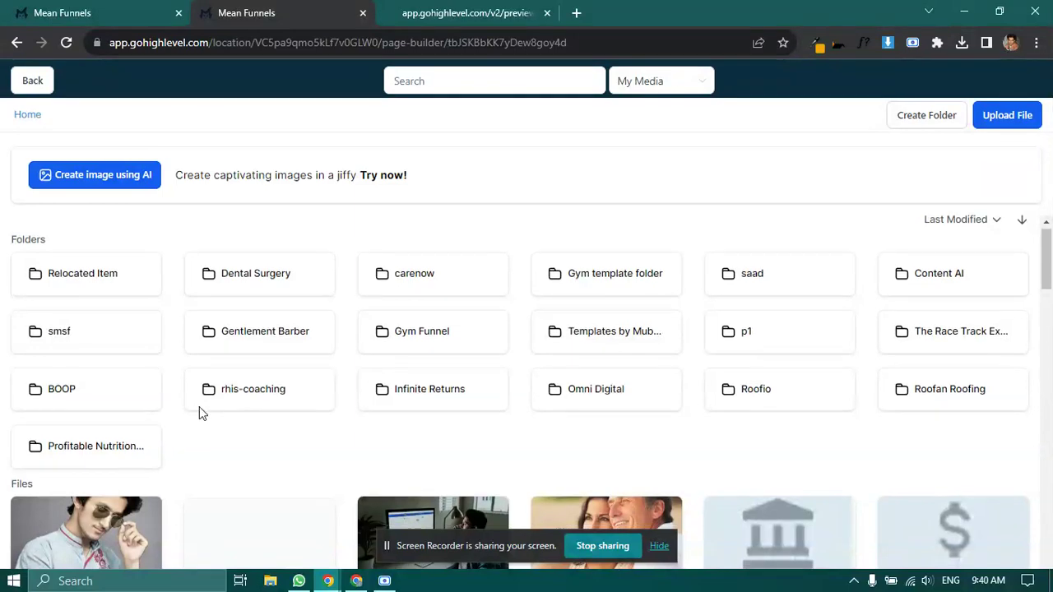
pyautogui.scroll(-1, 105, 470)
pyautogui.click(105, 470)
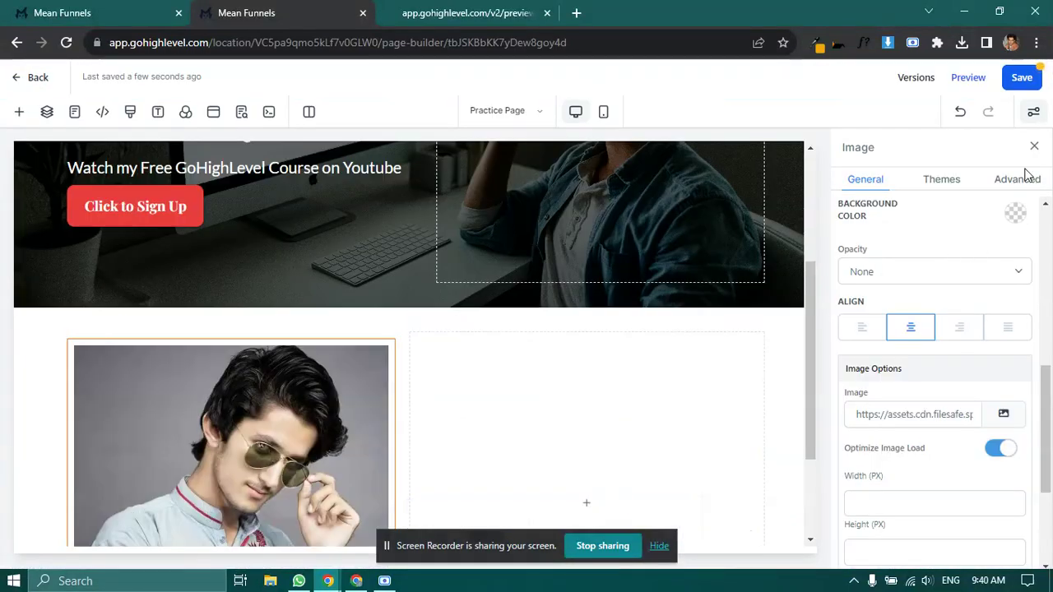
# Set the portrait's image radius to Circle
pyautogui.click(1017, 180)
pyautogui.click(905, 237)
pyautogui.click(887, 262)
pyautogui.click(879, 237)
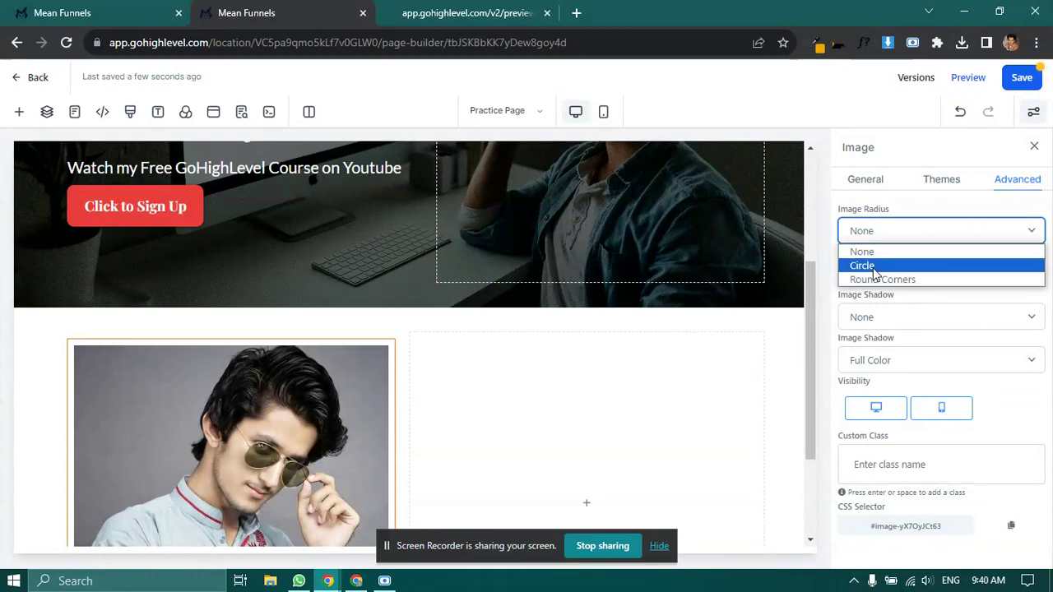
pyautogui.click(872, 263)
pyautogui.scroll(-1, 650, 404)
# Add a Headline element to the second column and replace its text with the person's full name
pyautogui.click(606, 416)
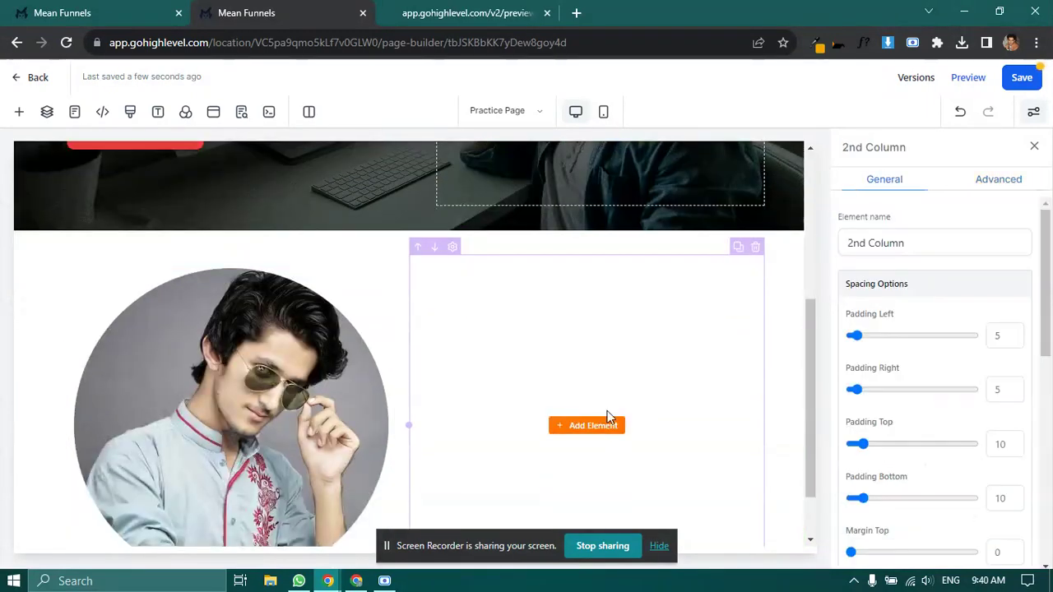
pyautogui.click(607, 426)
pyautogui.scroll(4, 223, 343)
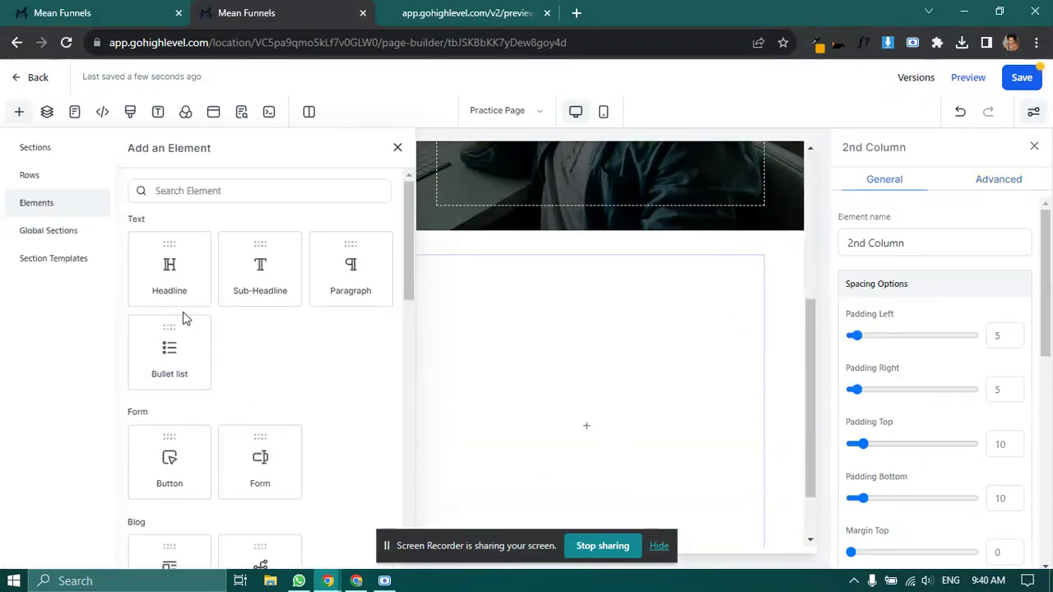
pyautogui.moveTo(176, 274); pyautogui.dragTo(588, 436)
pyautogui.hotkey('ctrl', 'a')
pyautogui.press('BackSpace')
pyautogui.write('Mubashir uss')
pyautogui.press('BackSpace')
pyautogui.press('BackSpace')
pyautogui.press('BackSpace')
pyautogui.write('Hussain')
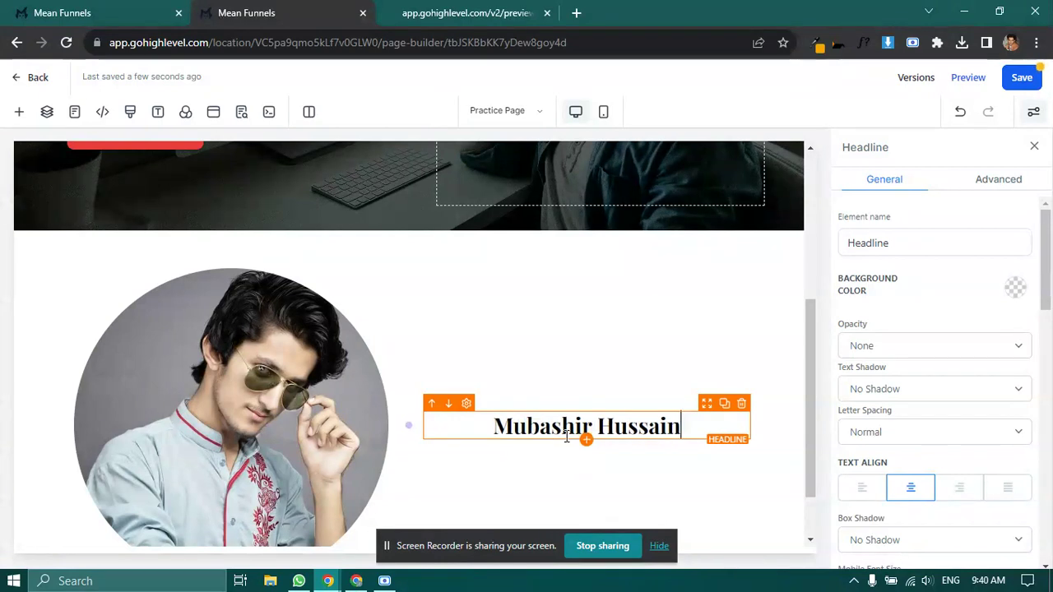
# Left-align the name headline and set its top and bottom padding to 10
pyautogui.click(850, 498)
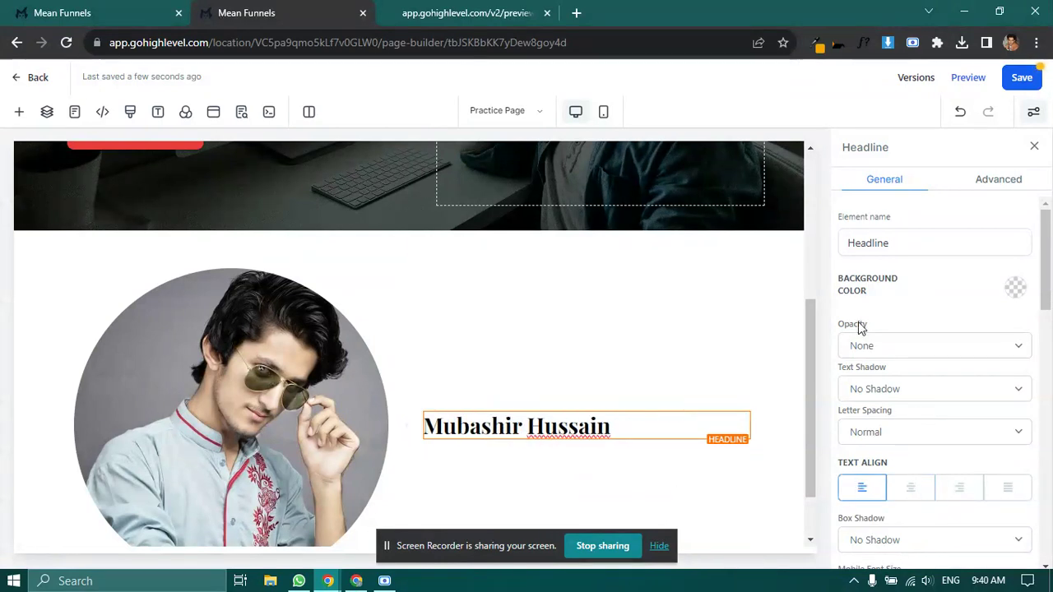
pyautogui.scroll(-10, 981, 535)
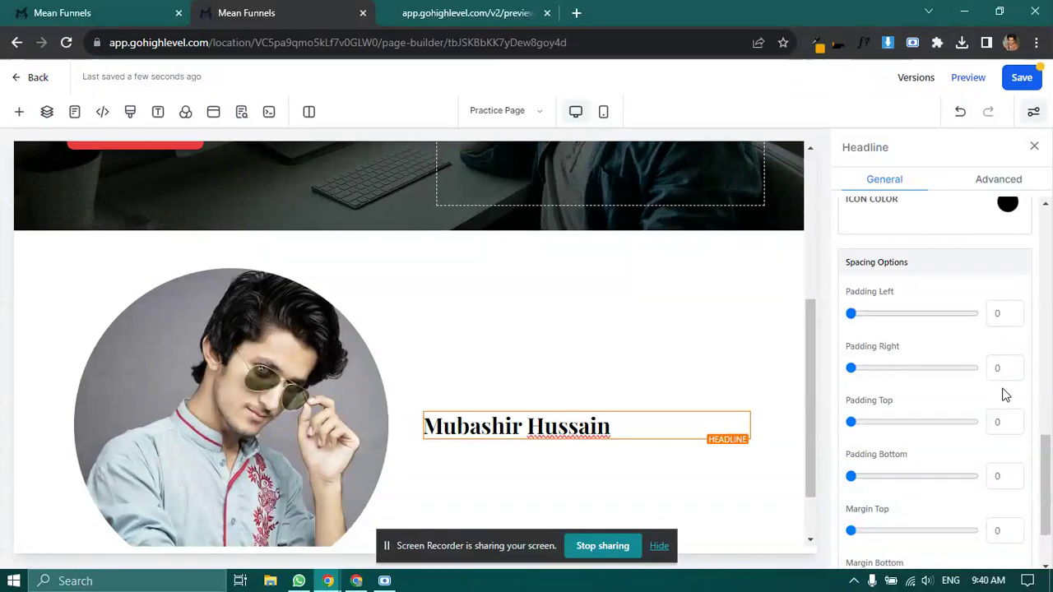
pyautogui.write('1')
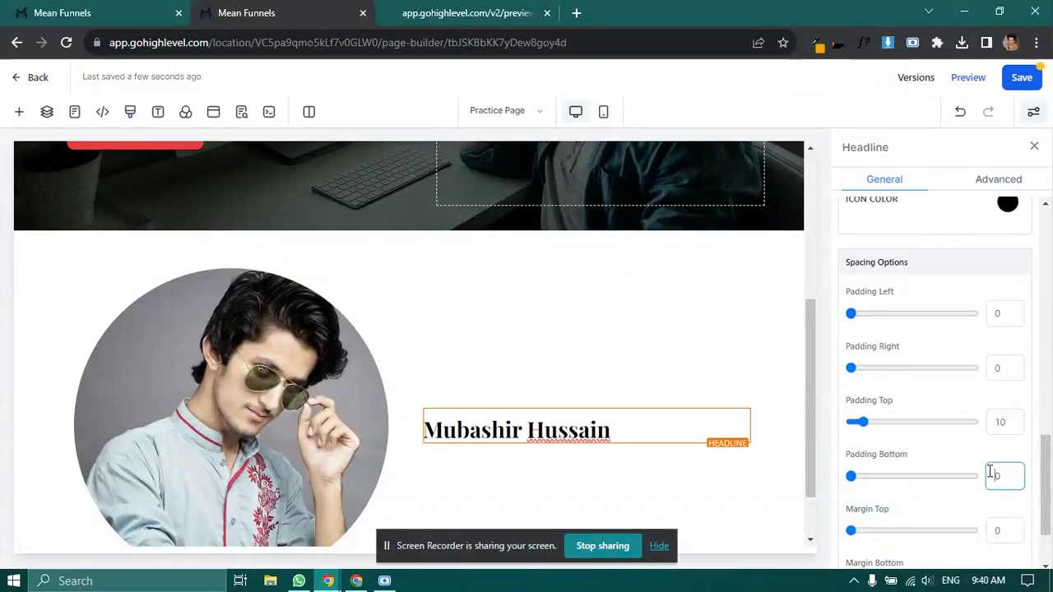
pyautogui.write('1')
# Examine the paragraph text beneath the name on the reference page and return to the page builder
pyautogui.click(465, 12)
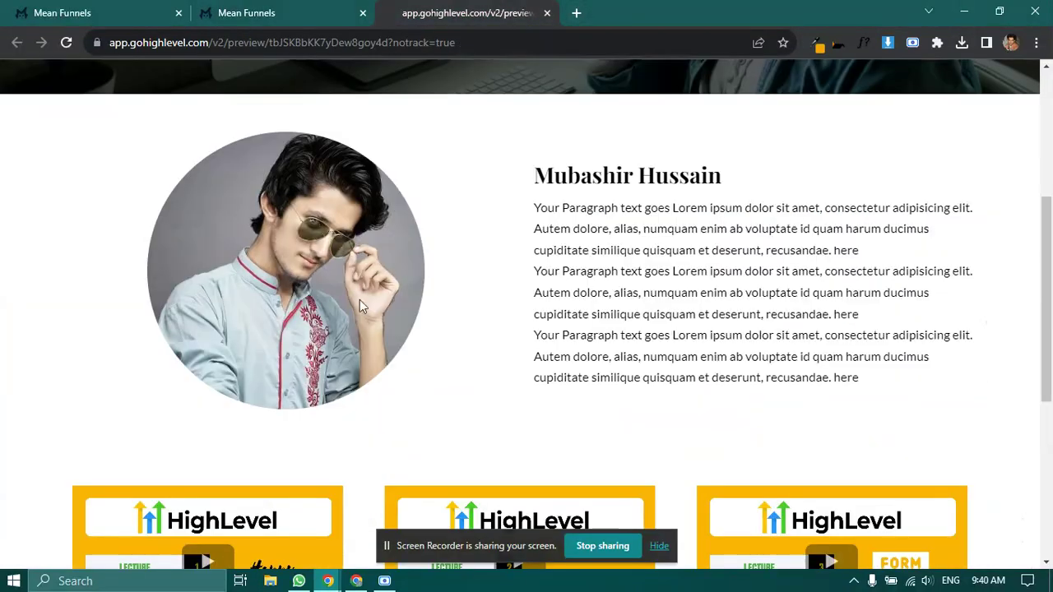
pyautogui.tripleClick(568, 268)
pyautogui.click(569, 208)
pyautogui.moveTo(533, 211); pyautogui.dragTo(872, 407)
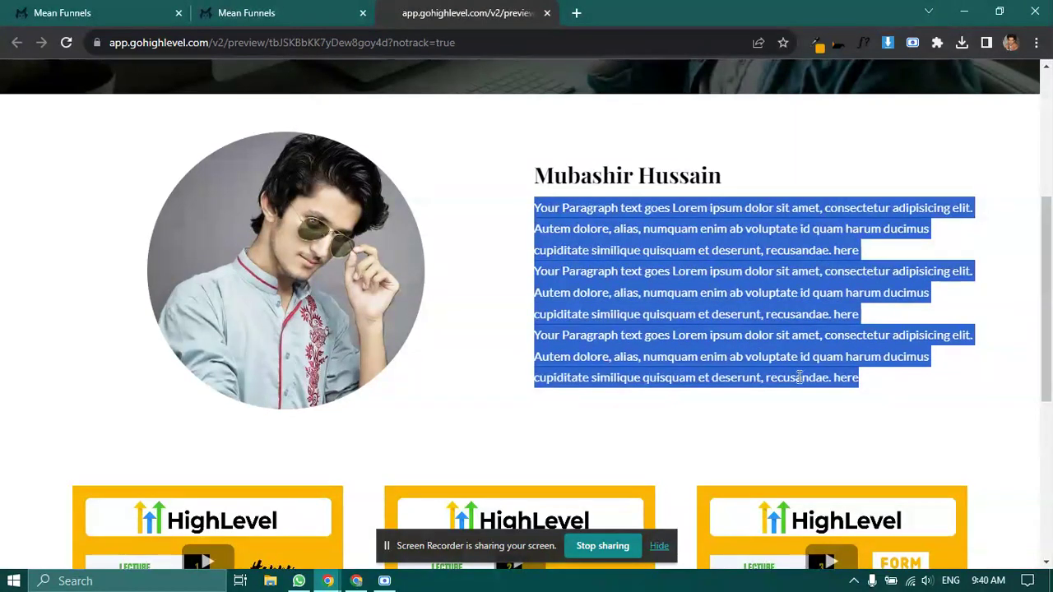
pyautogui.click(311, 12)
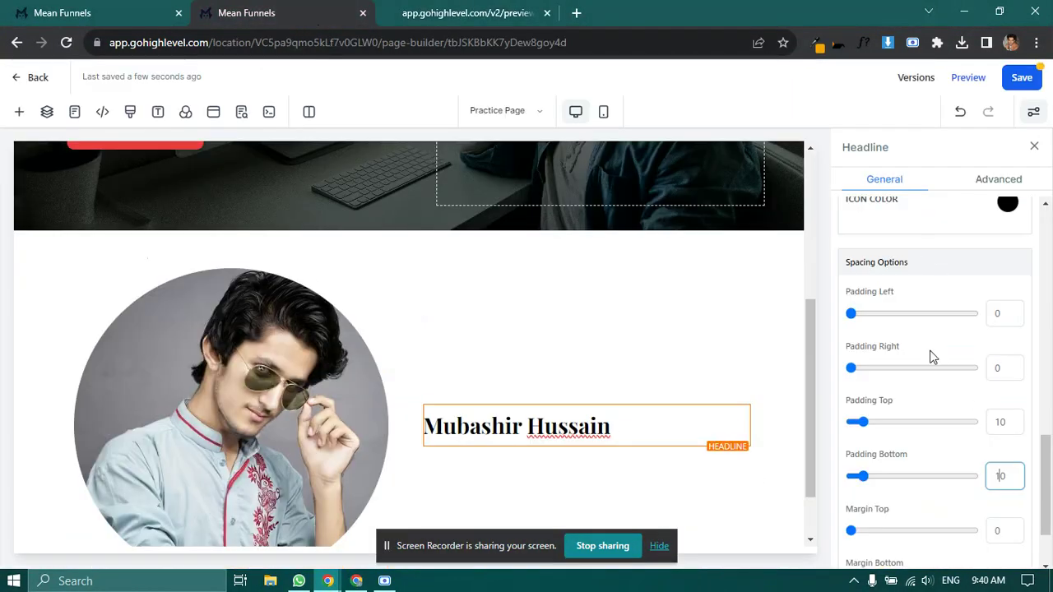
# Add a Paragraph element below the name headline and left-align its text
pyautogui.scroll(1, 928, 357)
pyautogui.click(580, 432)
pyautogui.click(586, 449)
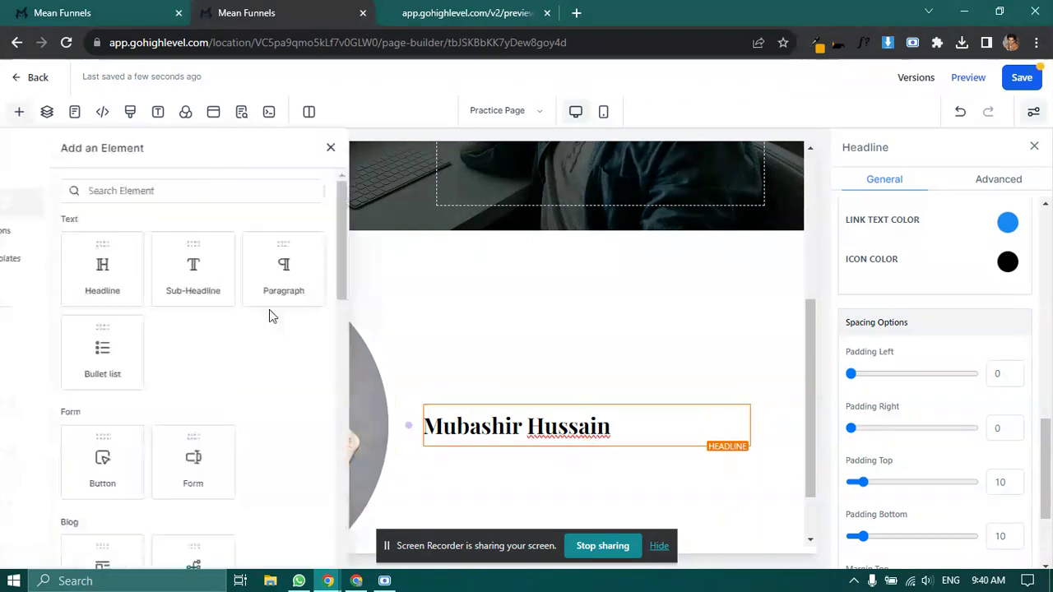
pyautogui.click(353, 283)
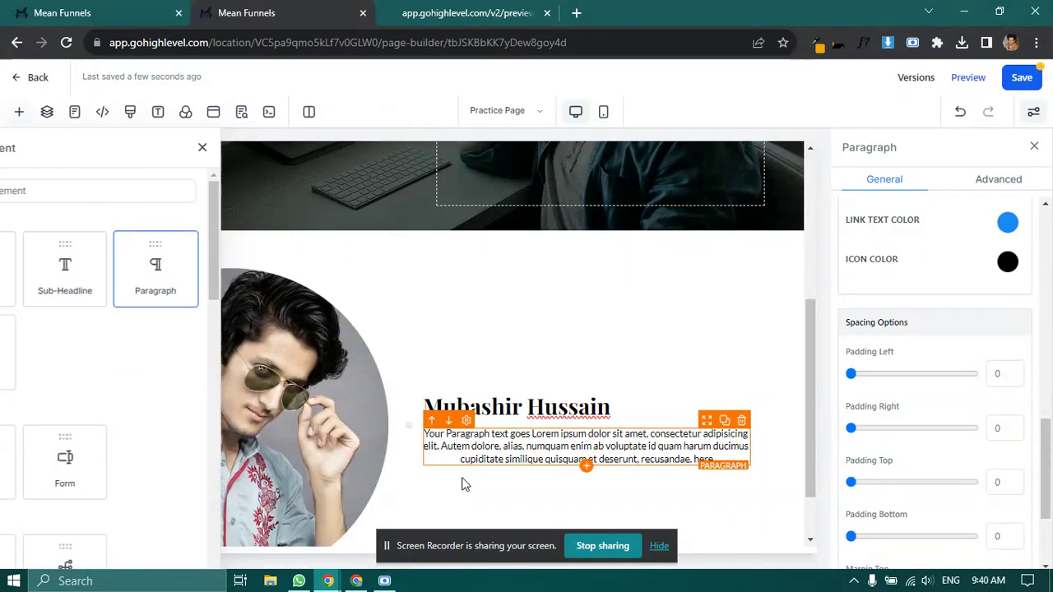
pyautogui.scroll(5, 928, 352)
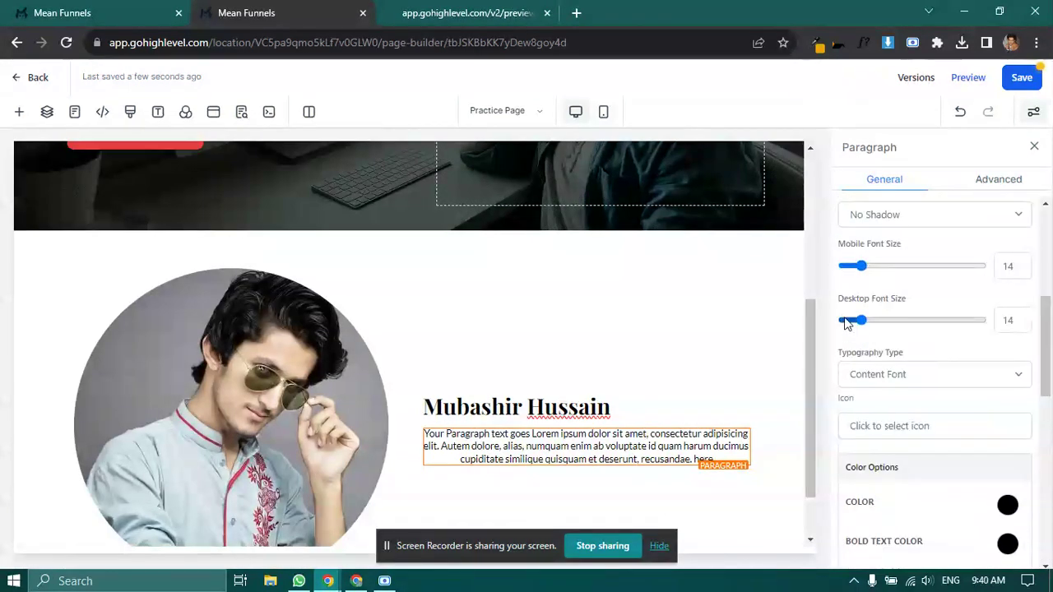
pyautogui.scroll(3, 855, 374)
pyautogui.click(860, 395)
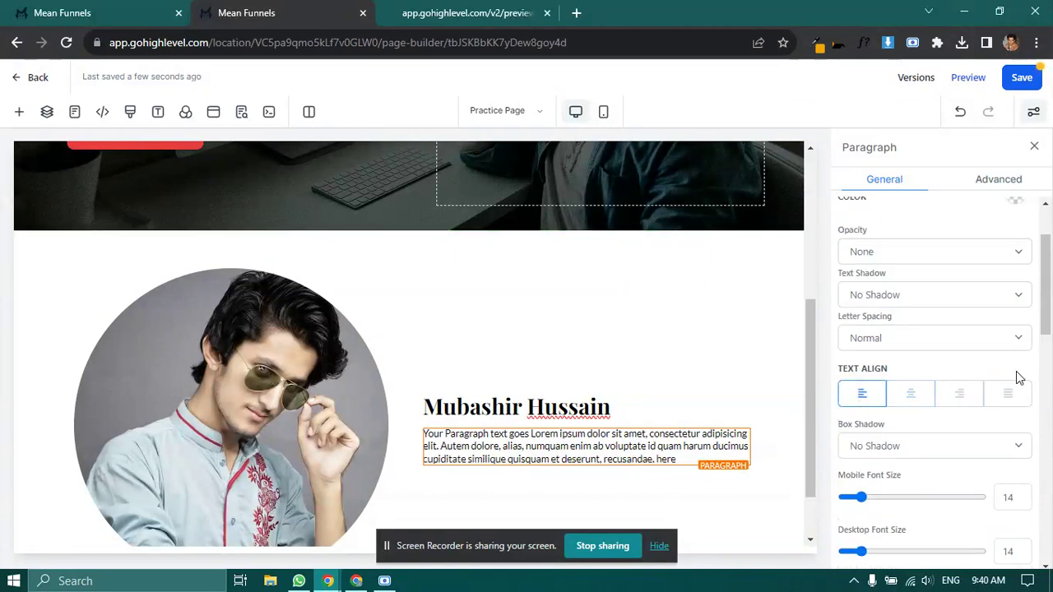
# Set the paragraph's mobile and desktop font sizes to 18
pyautogui.click(1013, 497)
pyautogui.scroll(-3, 998, 491)
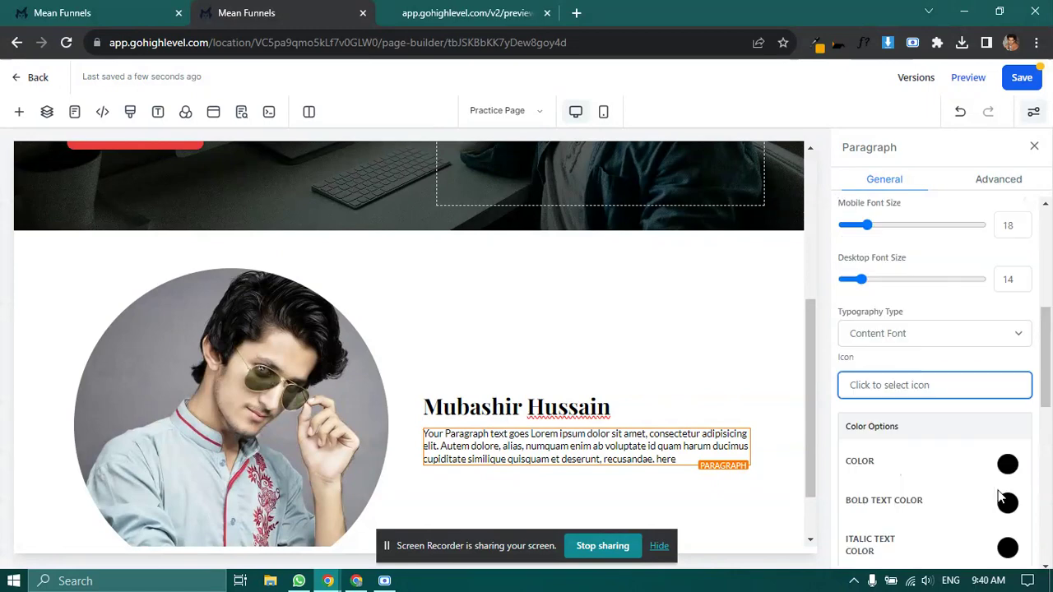
pyautogui.press('Tab')
pyautogui.write('18')
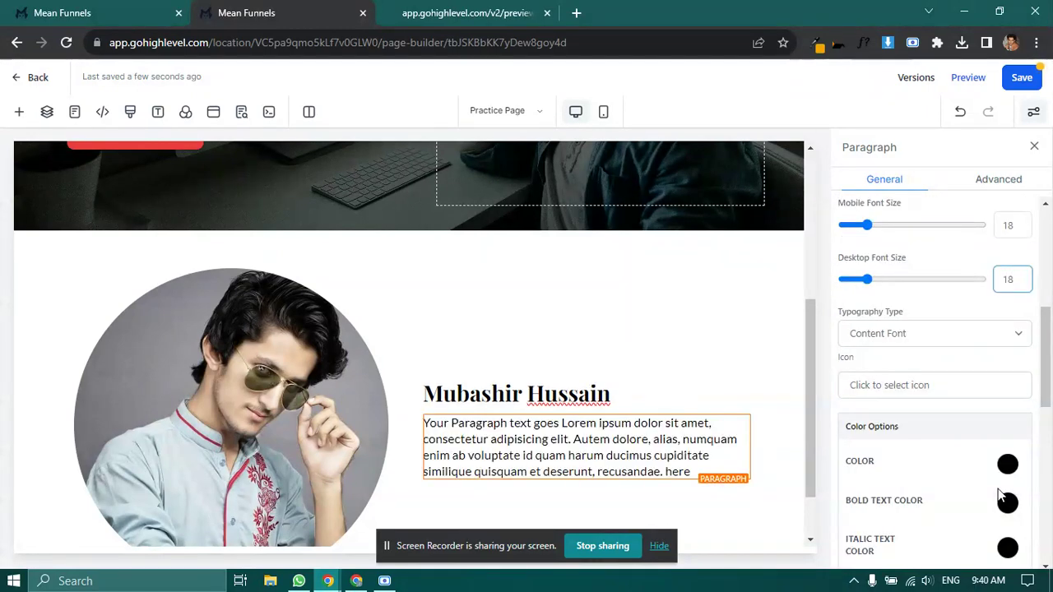
# Copy the paragraph's placeholder text and paste it so that it appears three times
pyautogui.click(603, 445)
pyautogui.hotkey('ctrl', 'a')
pyautogui.hotkey('ctrl', 'c')
pyautogui.hotkey('ctrl', 'v')
pyautogui.hotkey('ctrl', 'v')
pyautogui.hotkey('ctrl', 'v')
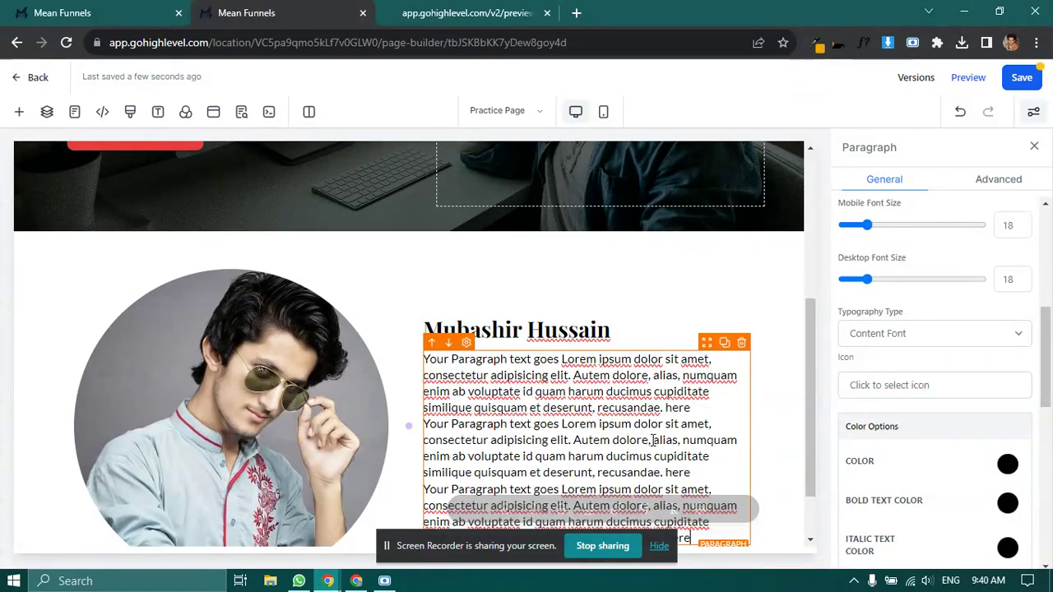
pyautogui.scroll(-2, 655, 442)
pyautogui.click(1034, 146)
# Set the paragraph's line height to 1.7 and save the page
pyautogui.click(576, 374)
pyautogui.click(575, 378)
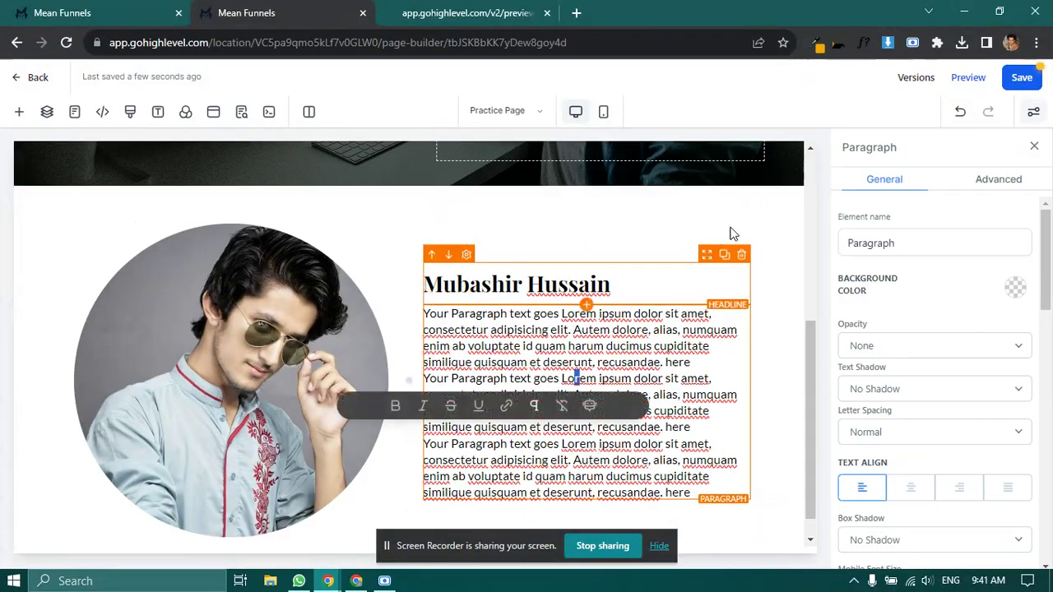
pyautogui.click(986, 181)
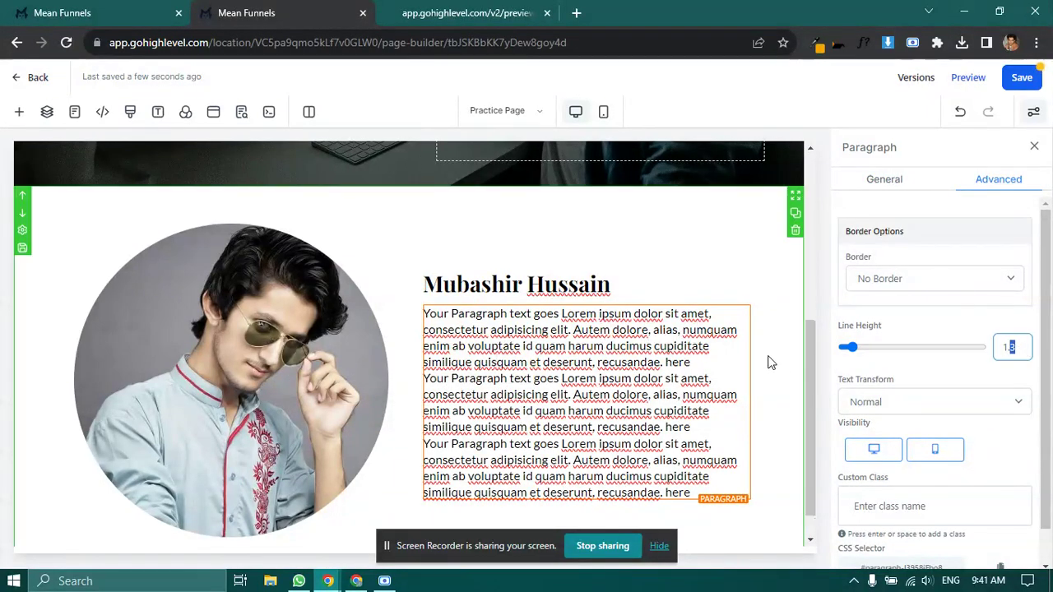
pyautogui.write('7')
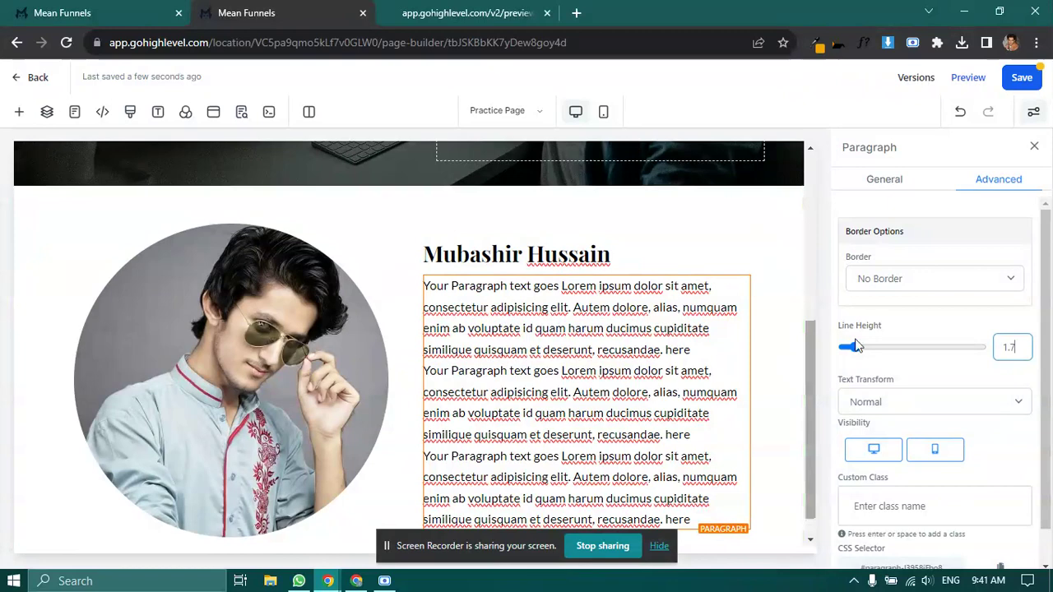
pyautogui.click(1034, 147)
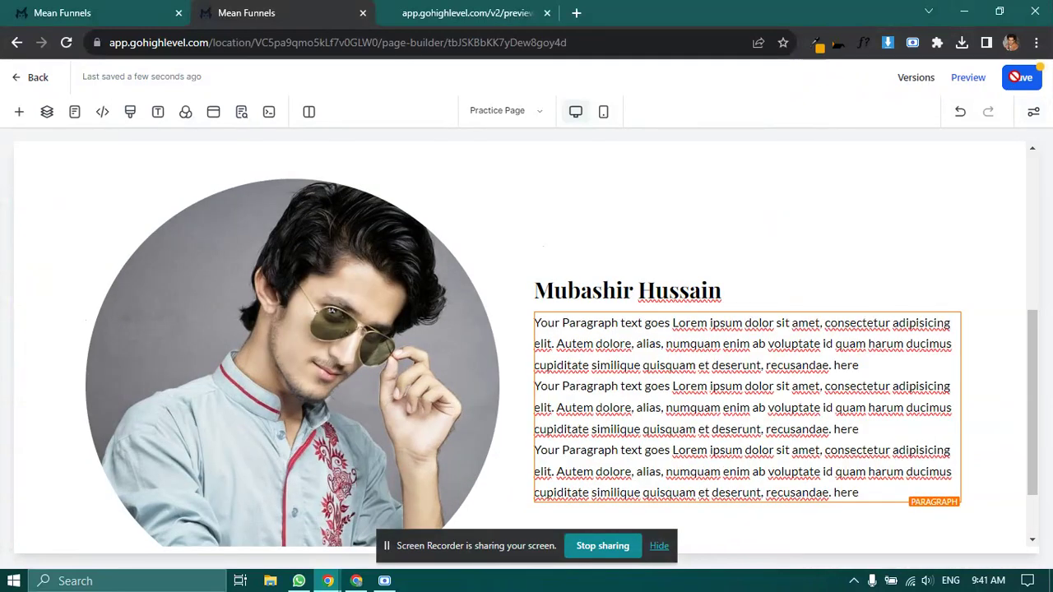
pyautogui.click(1020, 78)
# Compare the profile section with the reference page and set the portrait's width to 400 px
pyautogui.click(459, 13)
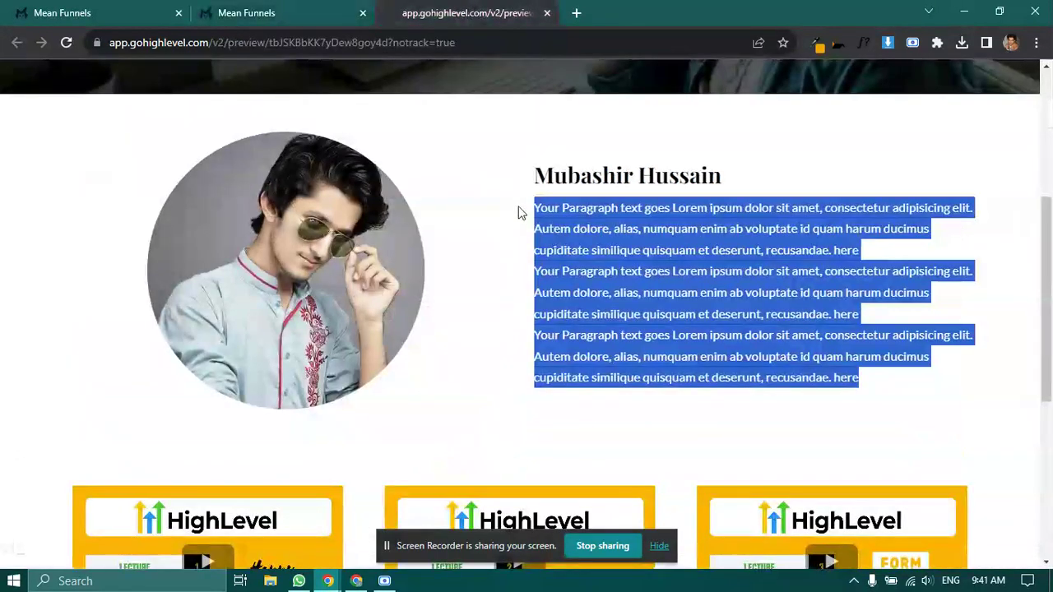
pyautogui.click(312, 10)
pyautogui.click(319, 297)
pyautogui.scroll(-10, 944, 383)
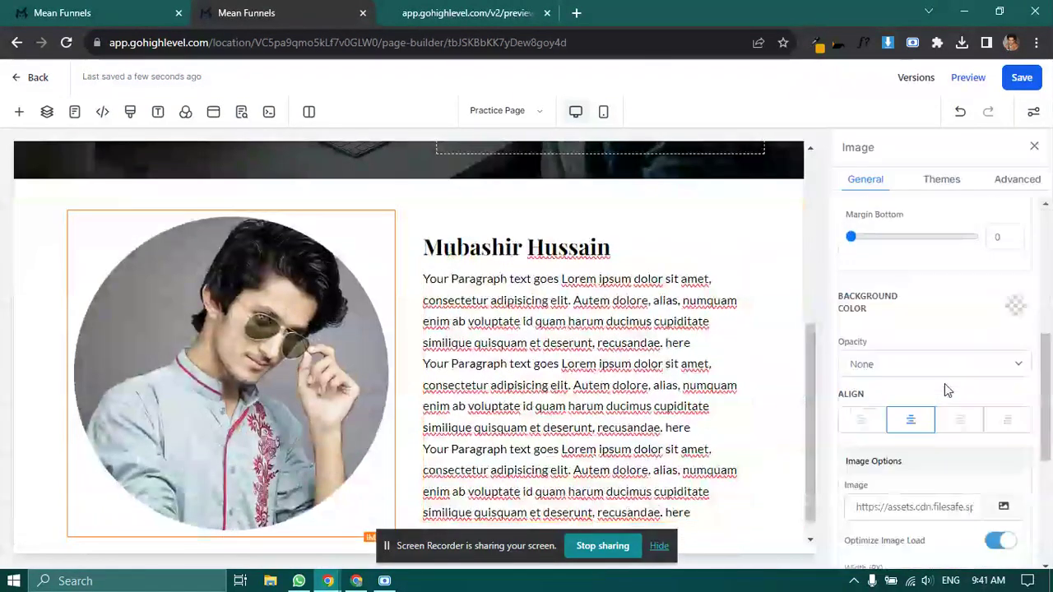
pyautogui.click(860, 301)
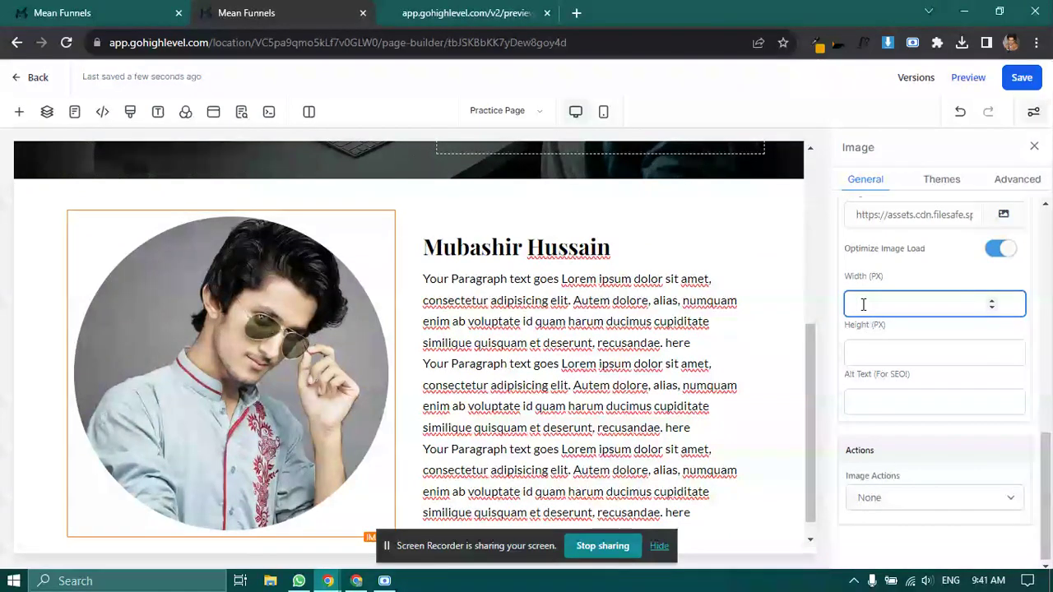
pyautogui.write('400')
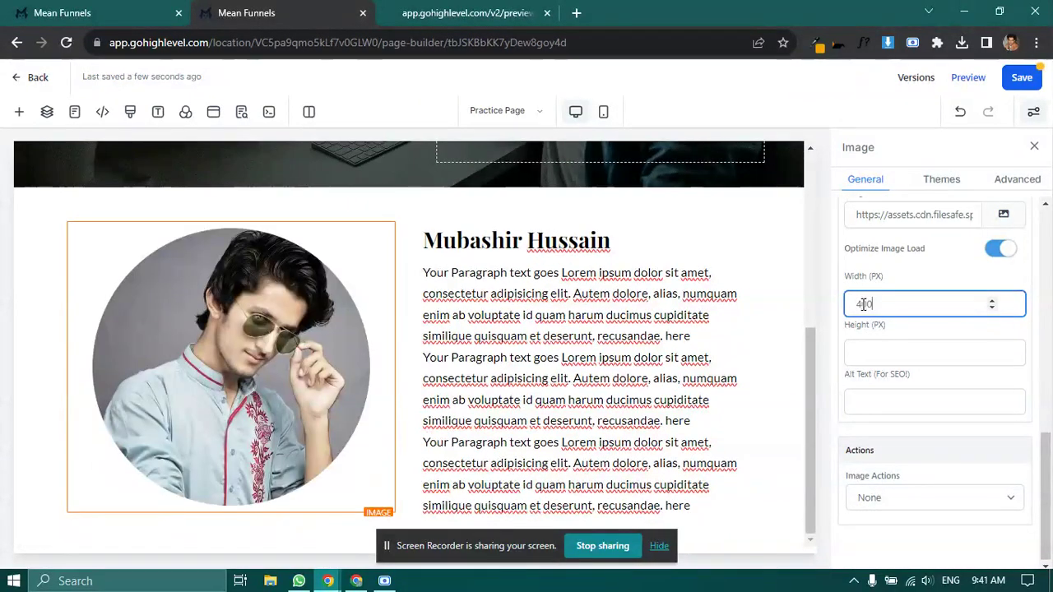
pyautogui.click(1034, 147)
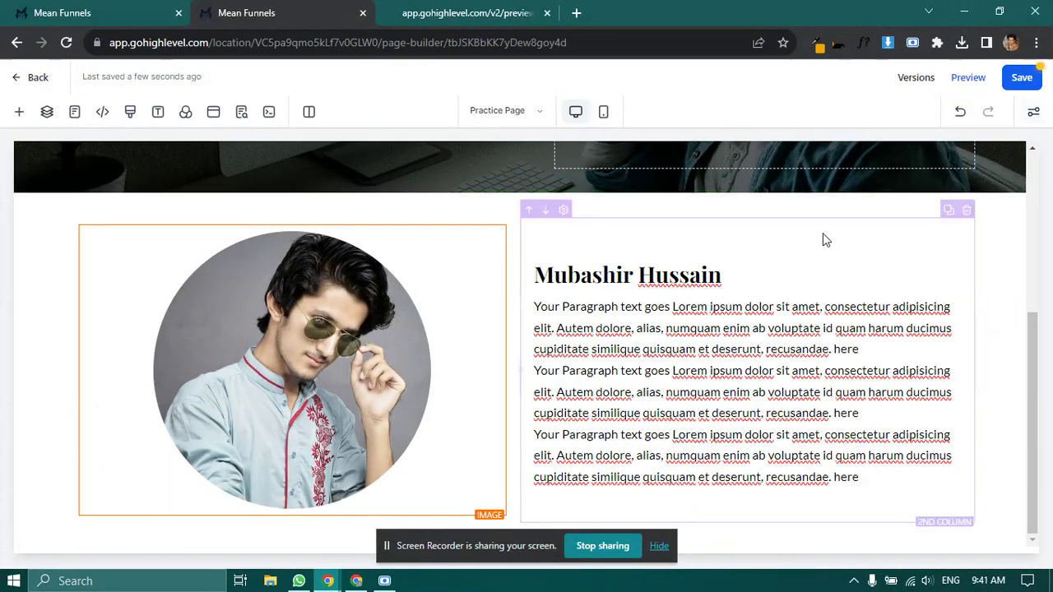
# Save the page with the resized portrait and close the image settings
pyautogui.click(348, 352)
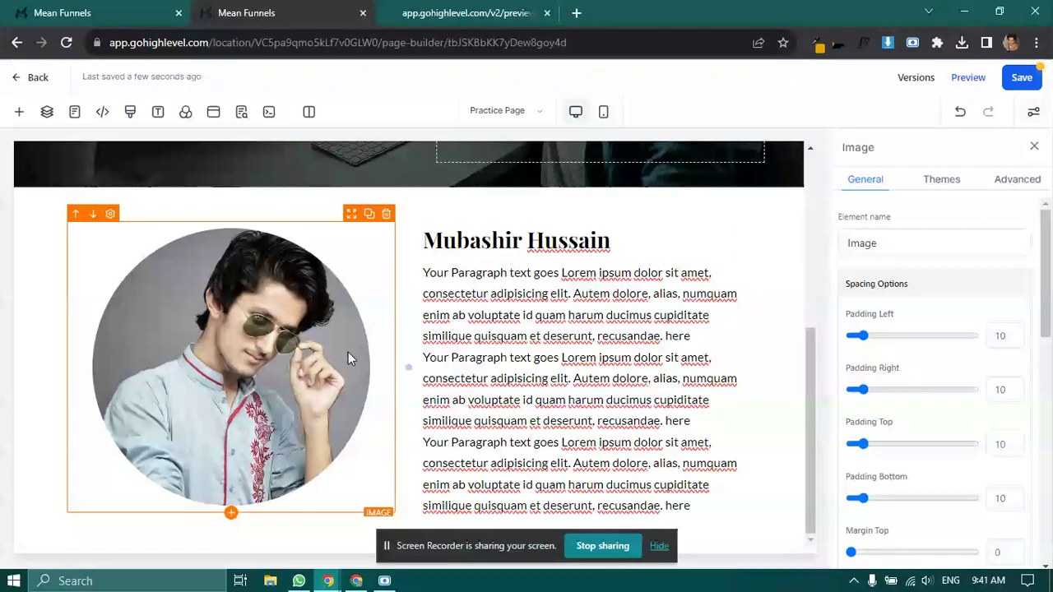
pyautogui.click(1021, 78)
pyautogui.click(1034, 149)
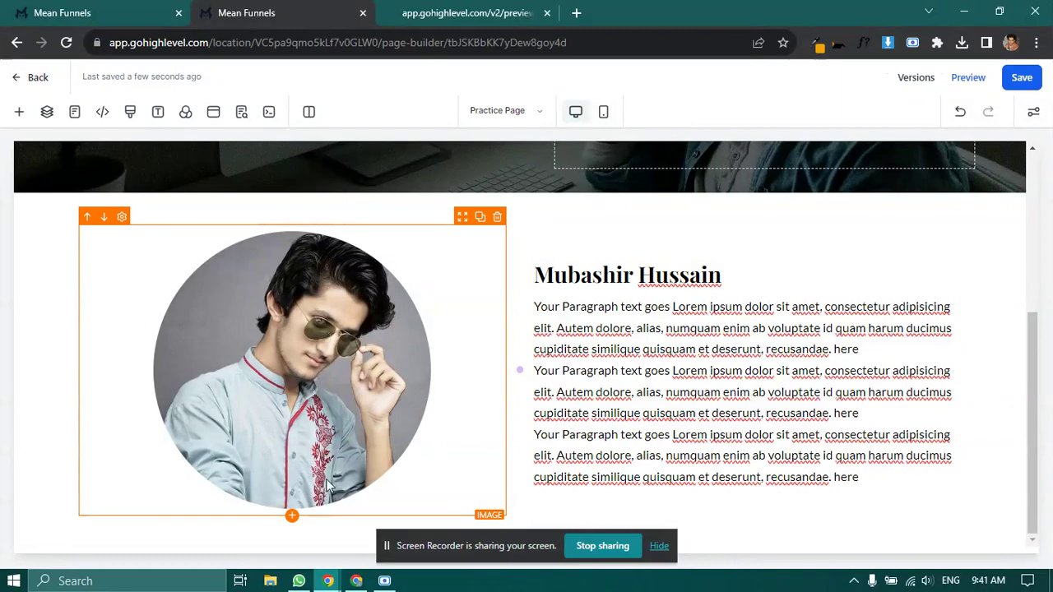
pyautogui.moveTo(386, 546); pyautogui.dragTo(362, 81)
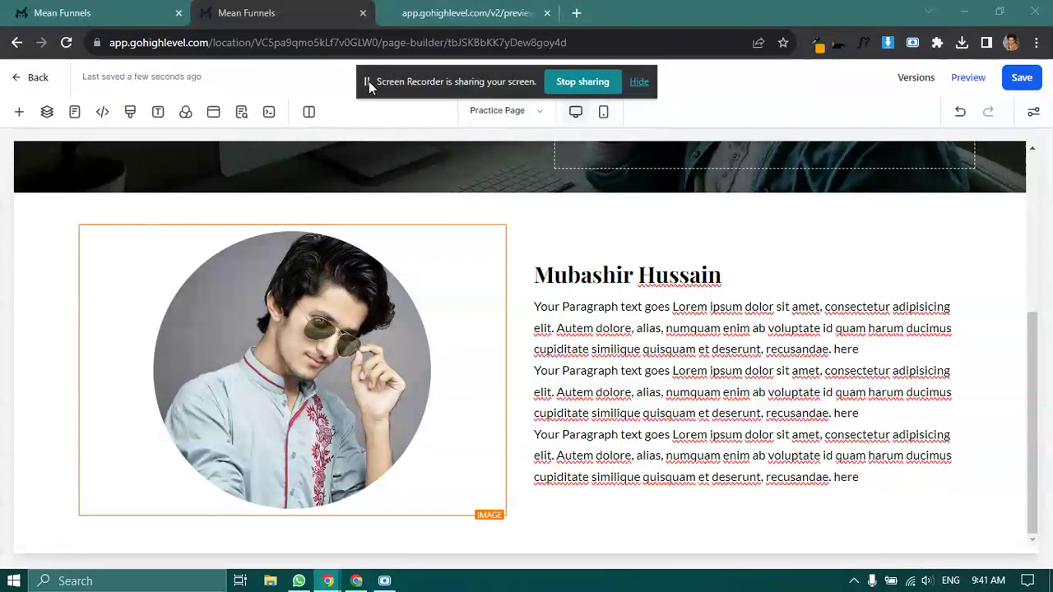
# Check the lecture section on the reference page and add a 3 Column row below the profile row
pyautogui.click(460, 12)
pyautogui.scroll(-4, 424, 272)
pyautogui.scroll(2, 423, 321)
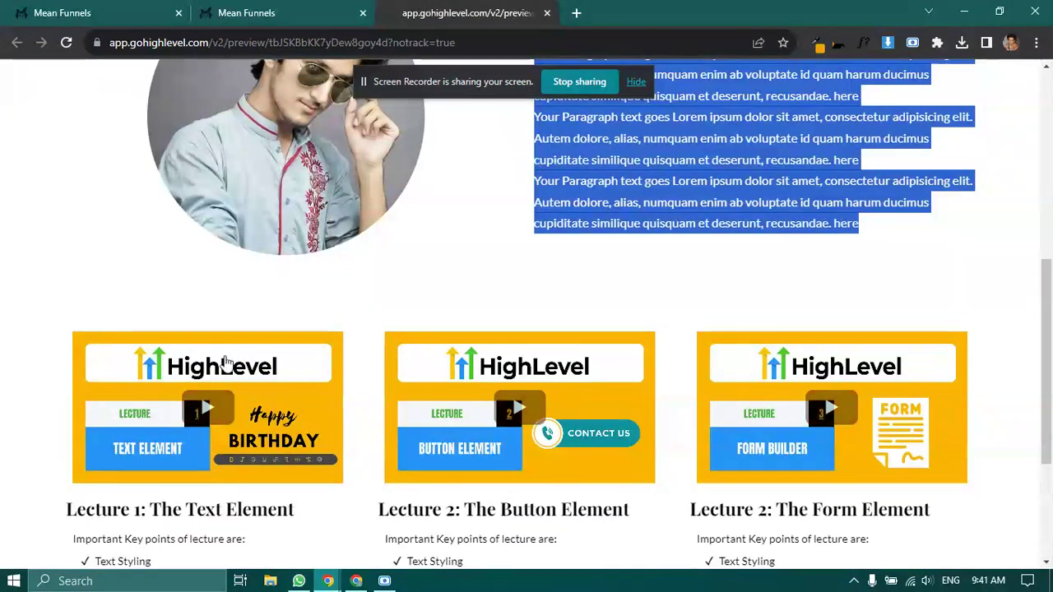
pyautogui.hotkey('ctrl', 'shift', 'Tab')
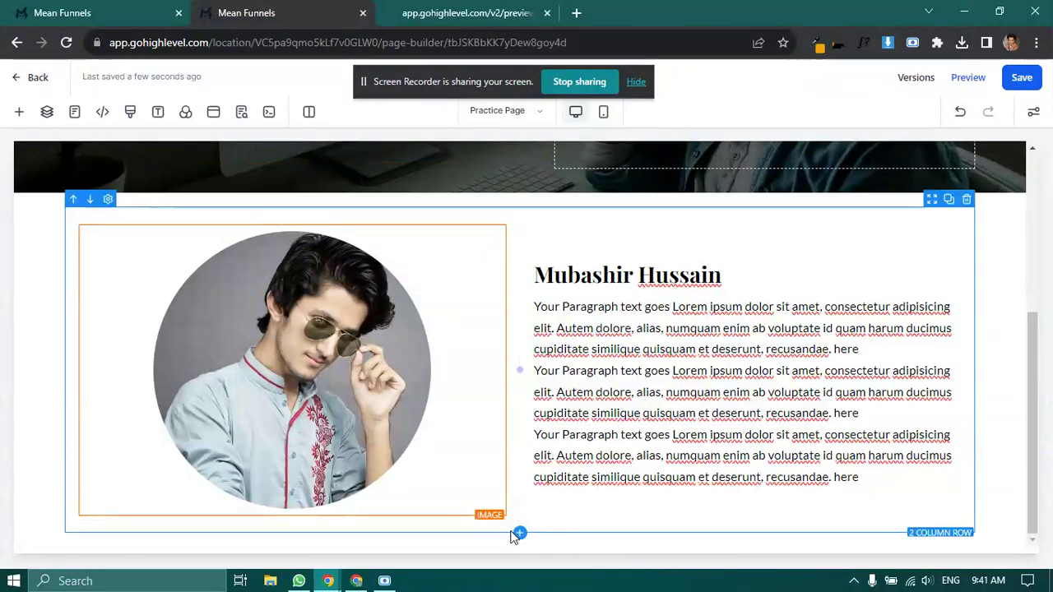
pyautogui.click(519, 533)
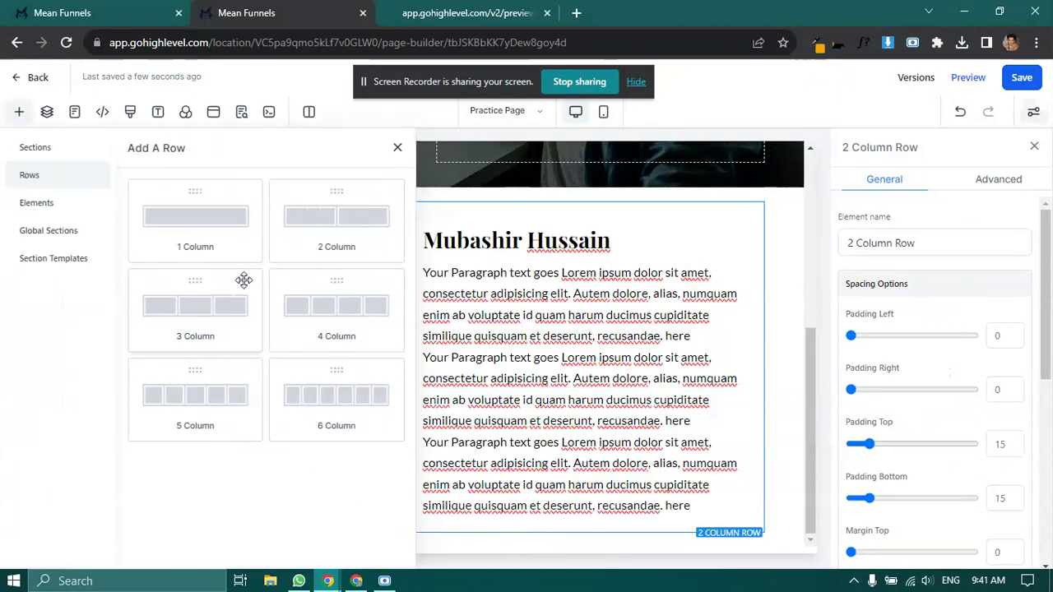
pyautogui.moveTo(223, 305); pyautogui.dragTo(365, 453)
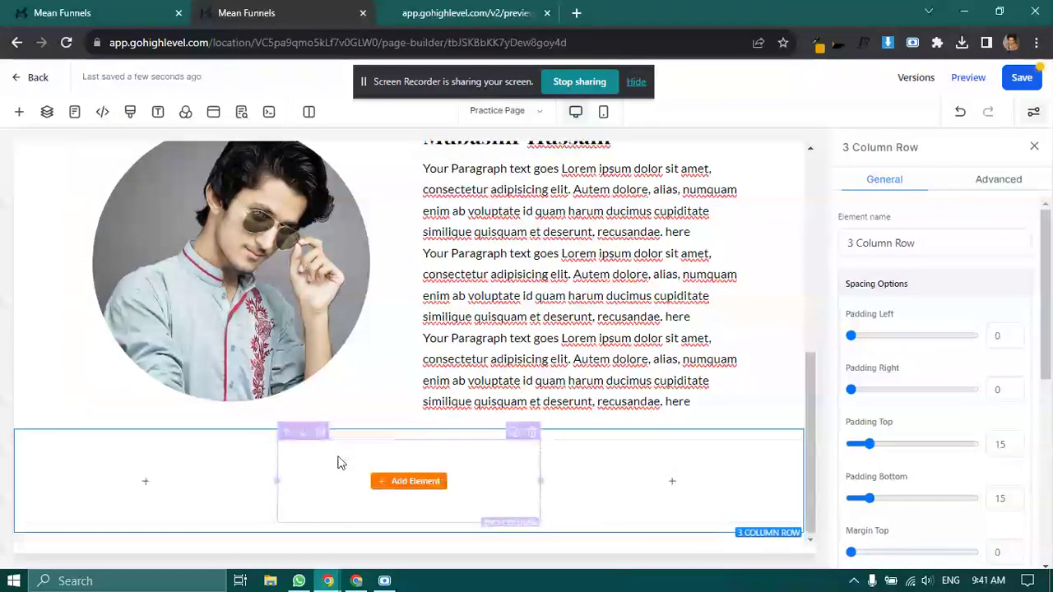
# Add a Video element to the first column of the new three-column row
pyautogui.click(179, 480)
pyautogui.click(169, 481)
pyautogui.scroll(-5, 197, 423)
pyautogui.scroll(-1, 222, 412)
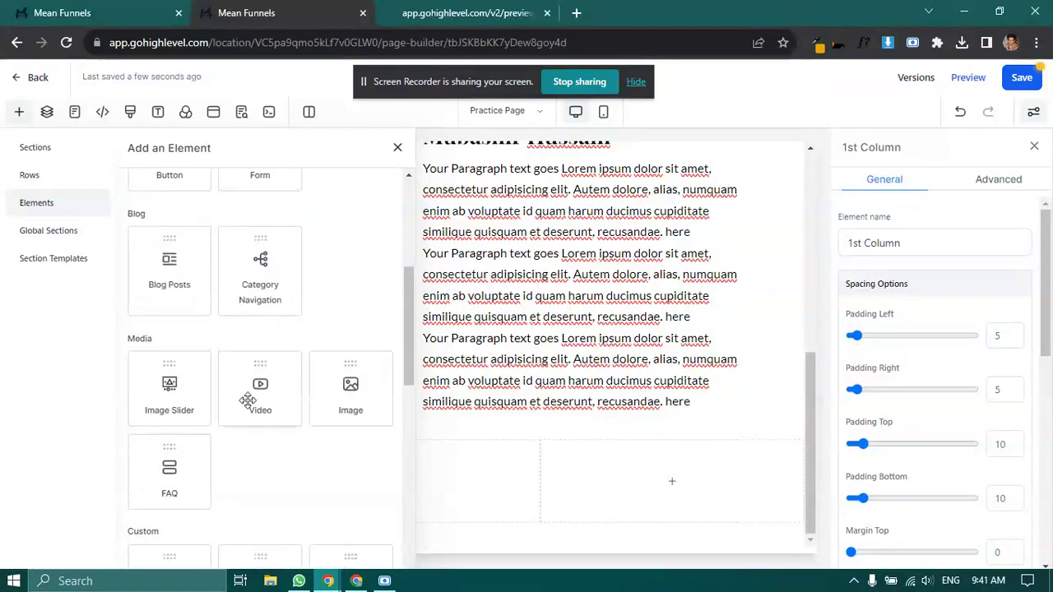
pyautogui.click(222, 418)
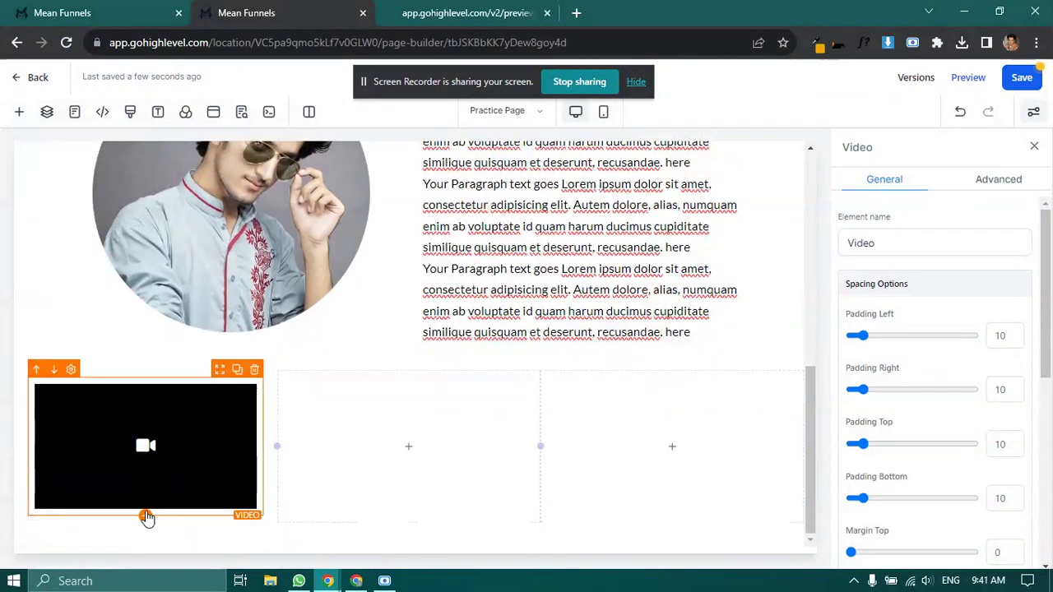
# Add a Bullet List below the video and set its mobile and desktop font sizes to 16
pyautogui.click(144, 515)
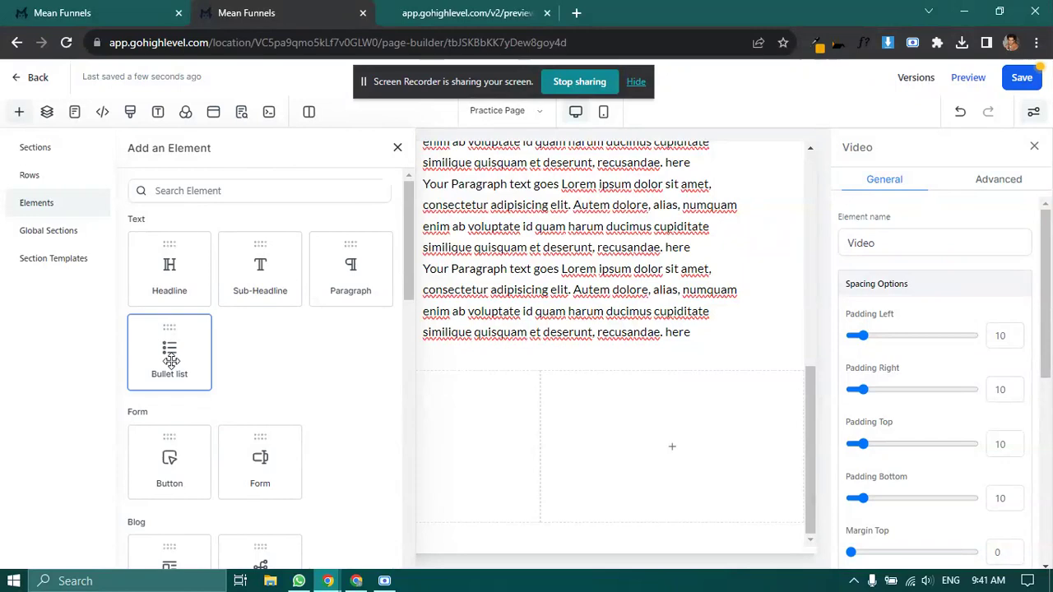
pyautogui.click(170, 361)
pyautogui.scroll(-1, 165, 463)
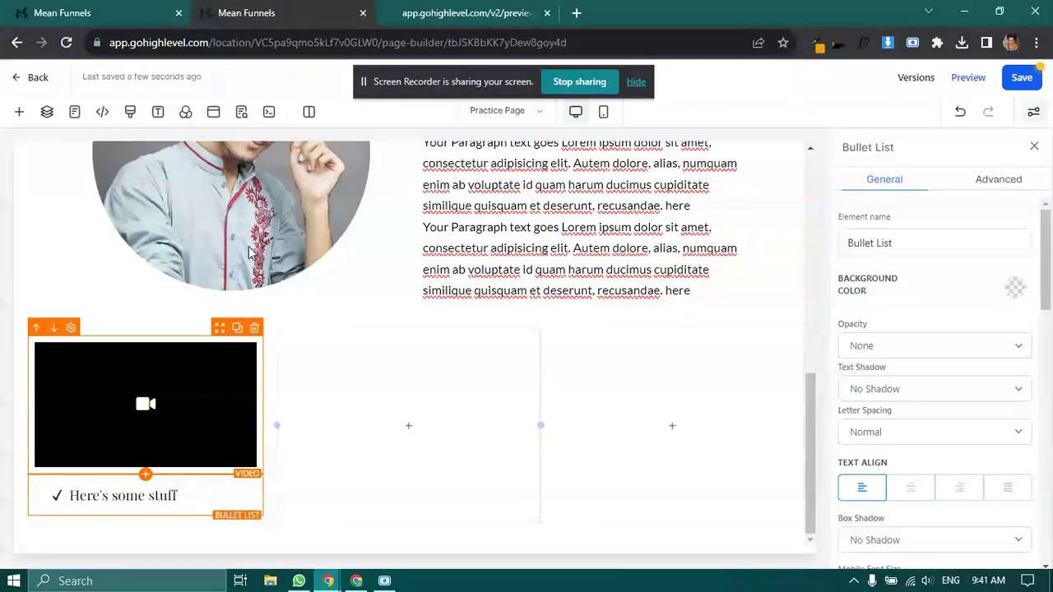
pyautogui.scroll(-1, 971, 444)
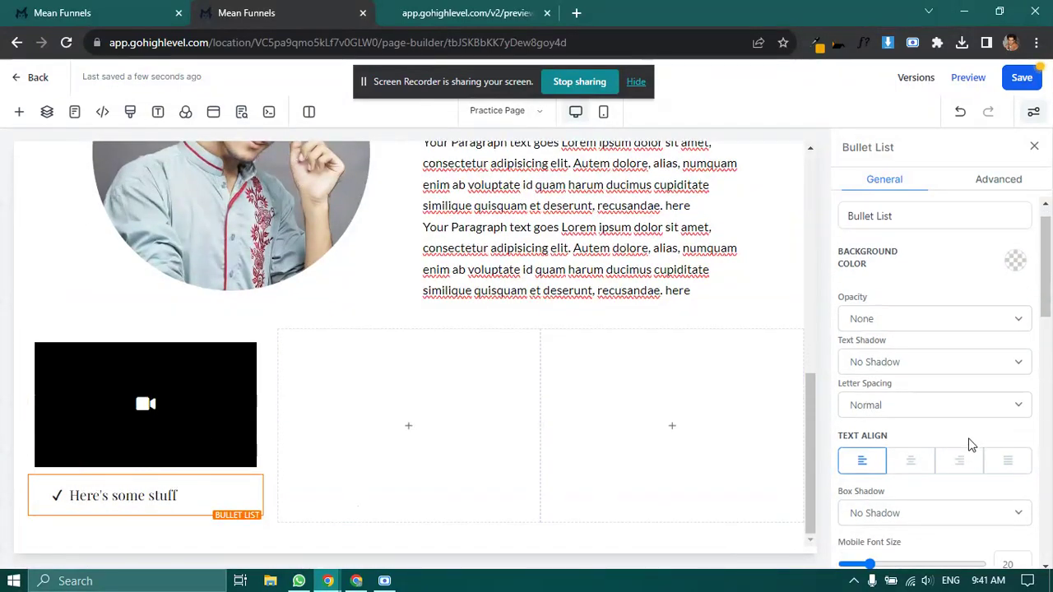
pyautogui.scroll(-3, 969, 444)
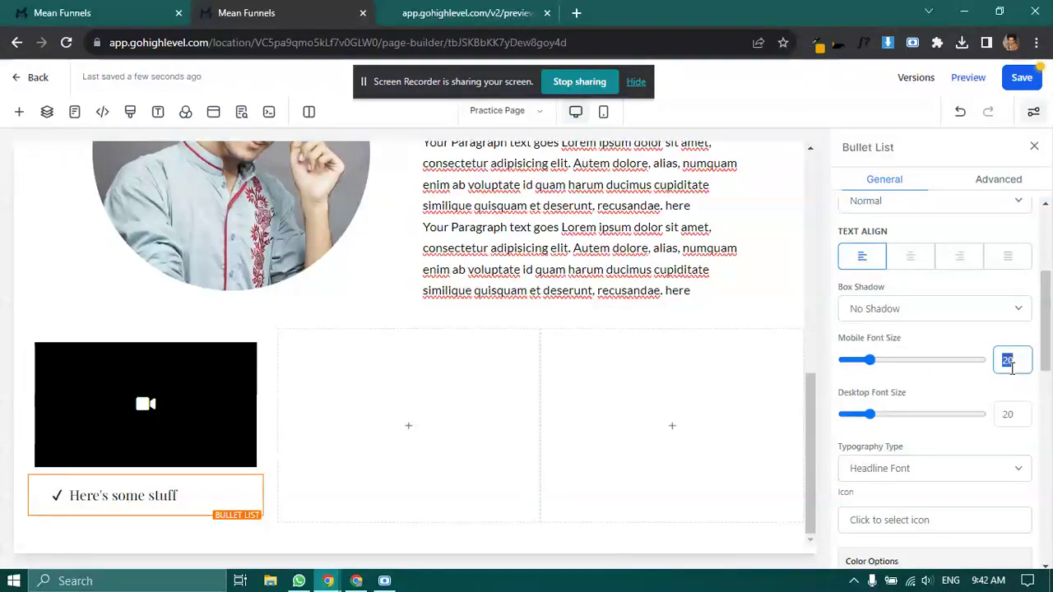
pyautogui.write('16')
pyautogui.press('Tab')
pyautogui.write('16')
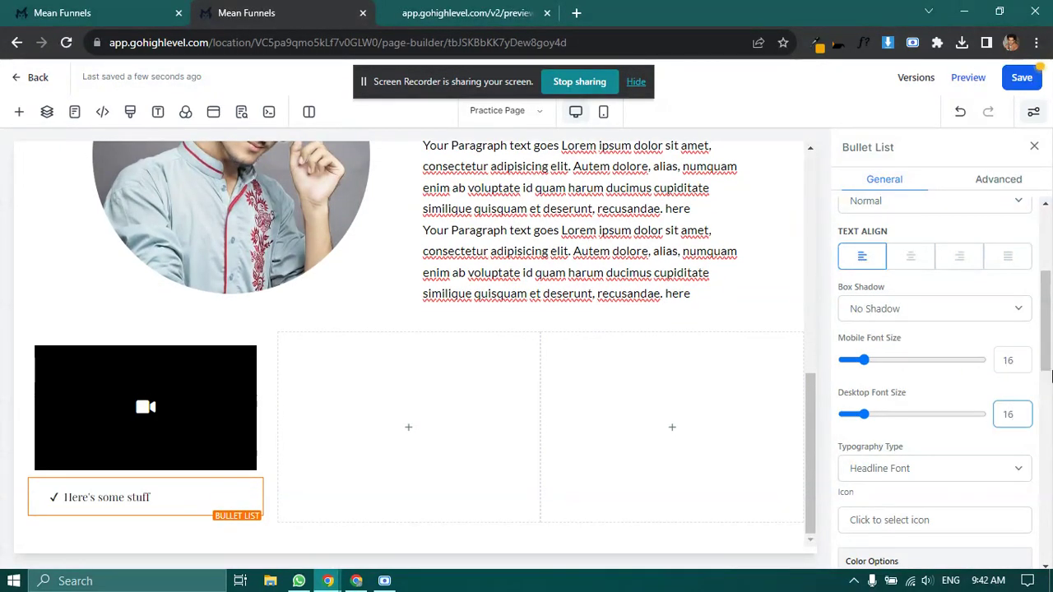
# Check the lecture card layout on the reference page and add a Headline between the video and the bullet list
pyautogui.click(479, 23)
pyautogui.scroll(-1, 197, 411)
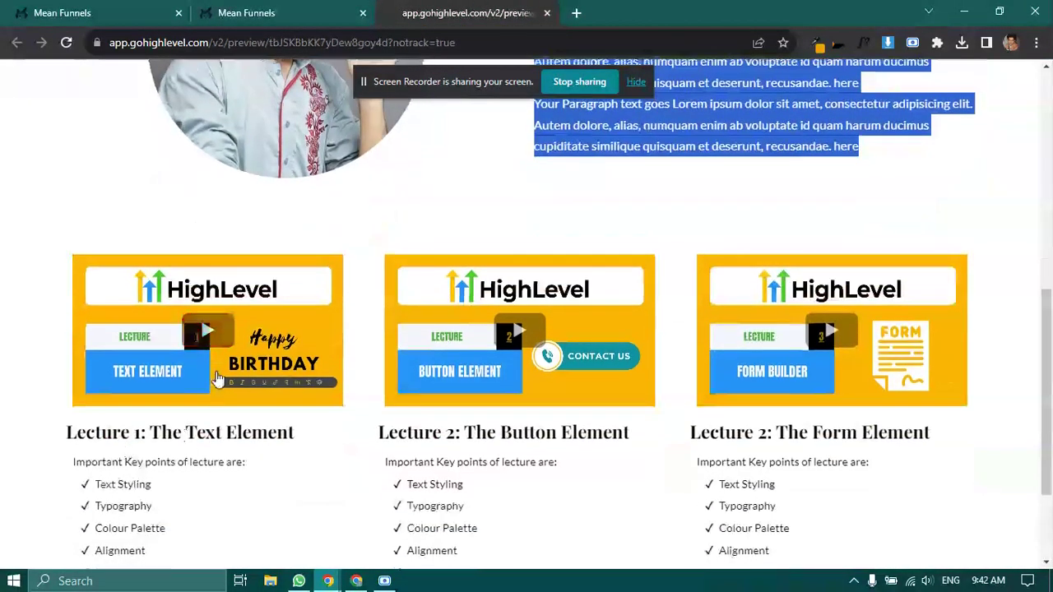
pyautogui.click(237, 12)
pyautogui.click(145, 518)
pyautogui.click(154, 282)
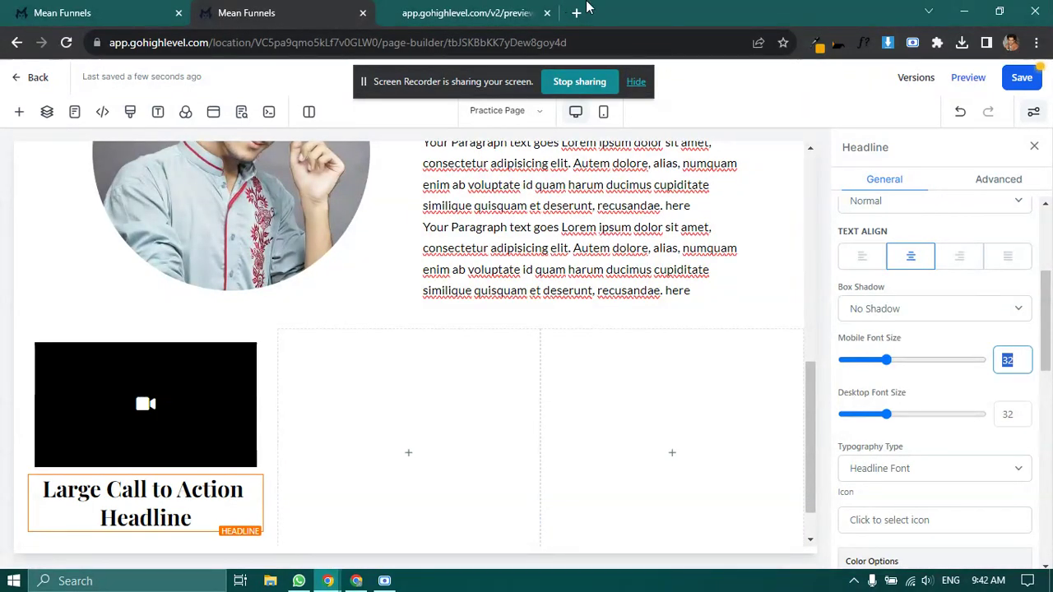
# Inspect the reference lecture title's font, set the new headline's mobile and desktop font sizes to 26, and align it left
pyautogui.click(500, 10)
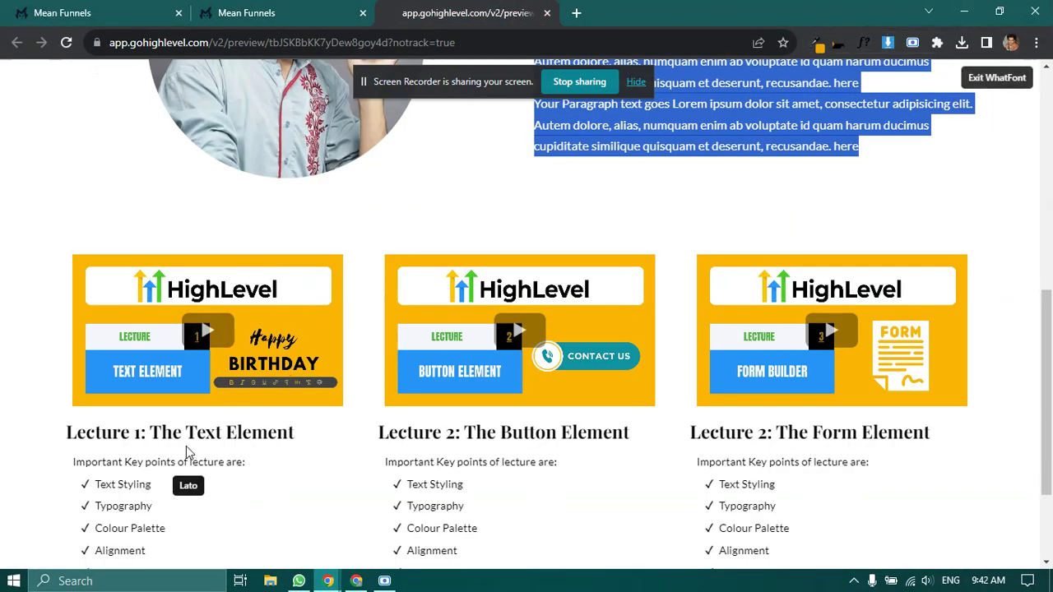
pyautogui.click(218, 436)
pyautogui.scroll(-2, 222, 444)
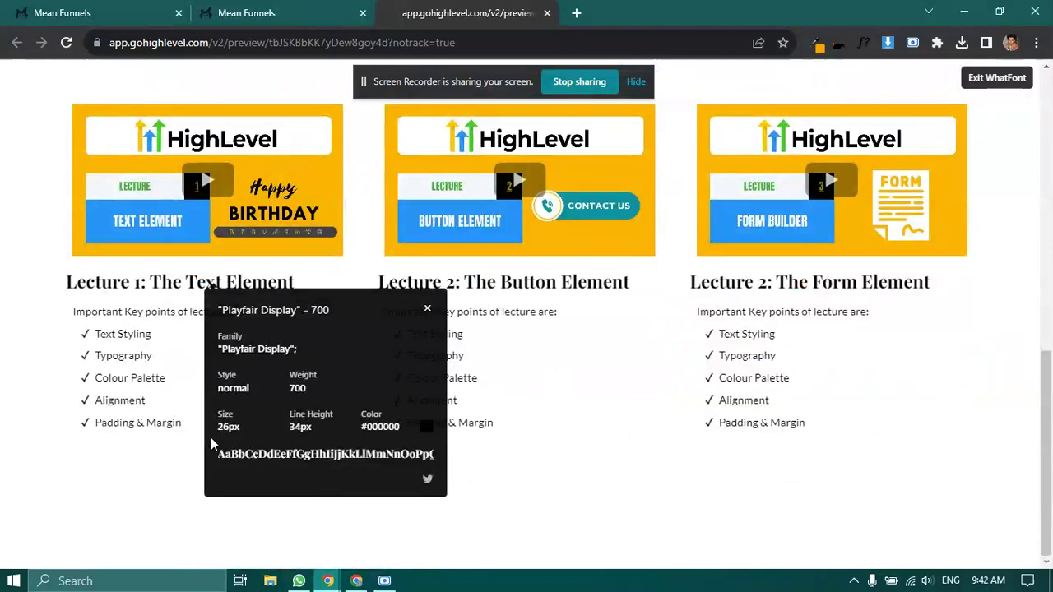
pyautogui.click(996, 78)
pyautogui.click(337, 7)
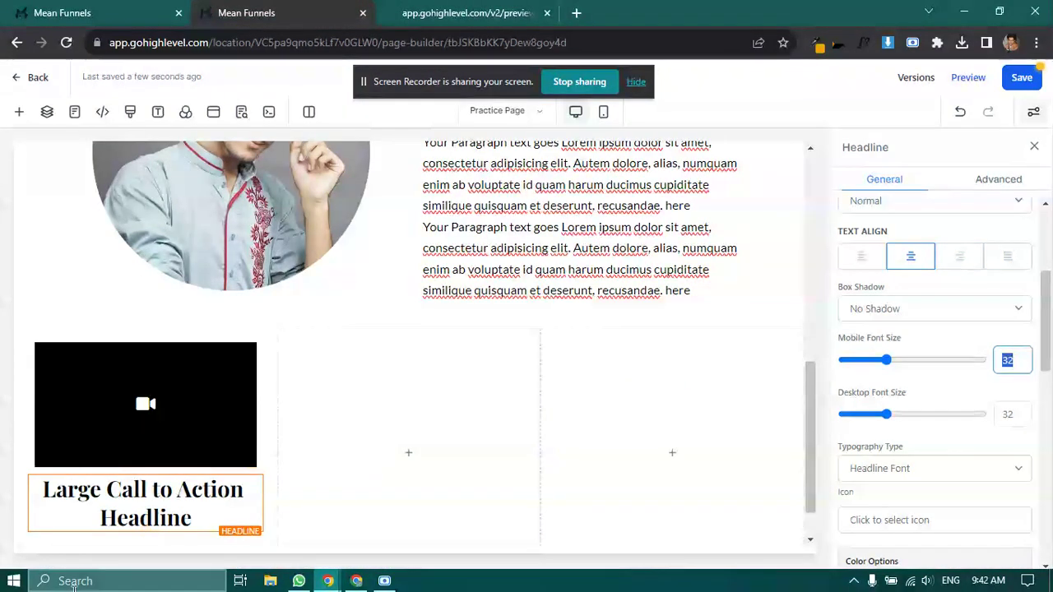
pyautogui.press('Tab')
pyautogui.write('26')
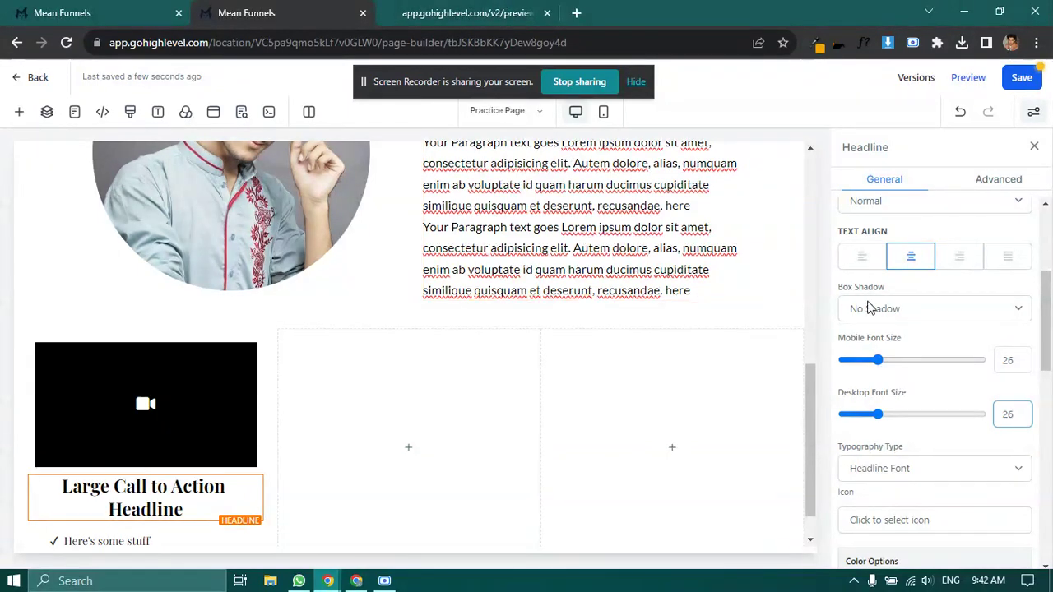
pyautogui.click(861, 258)
# Copy the title "Lecture 1: The Text Element" from the reference page and paste it over the headline's placeholder text
pyautogui.click(510, 10)
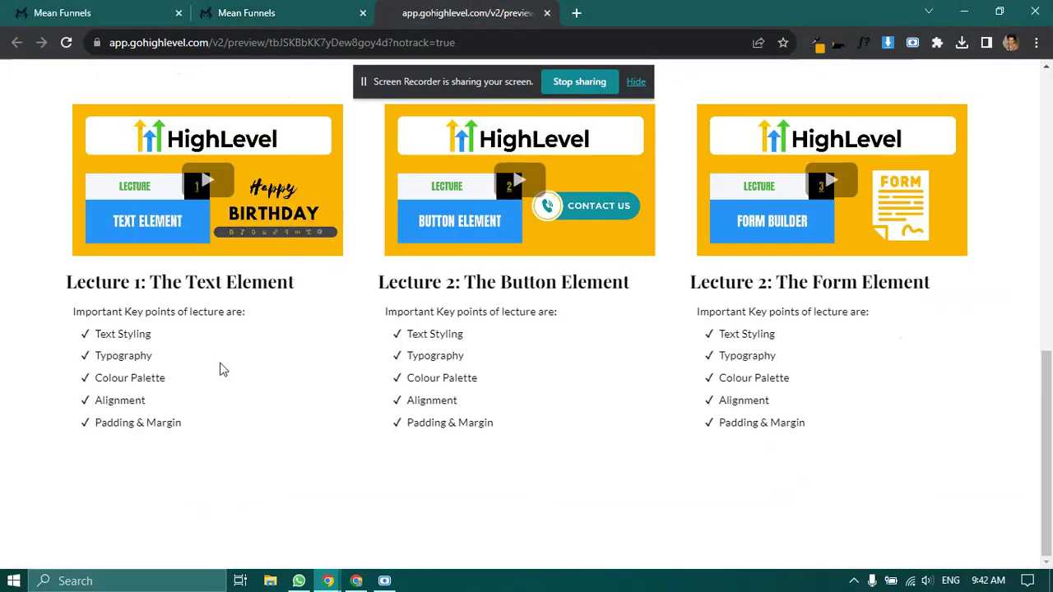
pyautogui.tripleClick(205, 283)
pyautogui.hotkey('ctrl', 'c')
pyautogui.click(264, 17)
pyautogui.click(145, 486)
pyautogui.doubleClick(142, 490)
pyautogui.hotkey('ctrl', 'v')
pyautogui.scroll(-1, 277, 318)
# Copy the Lecture 1 key points, from the intro line to "Padding & Margin", and paste them over the bullet list's placeholder
pyautogui.click(469, 13)
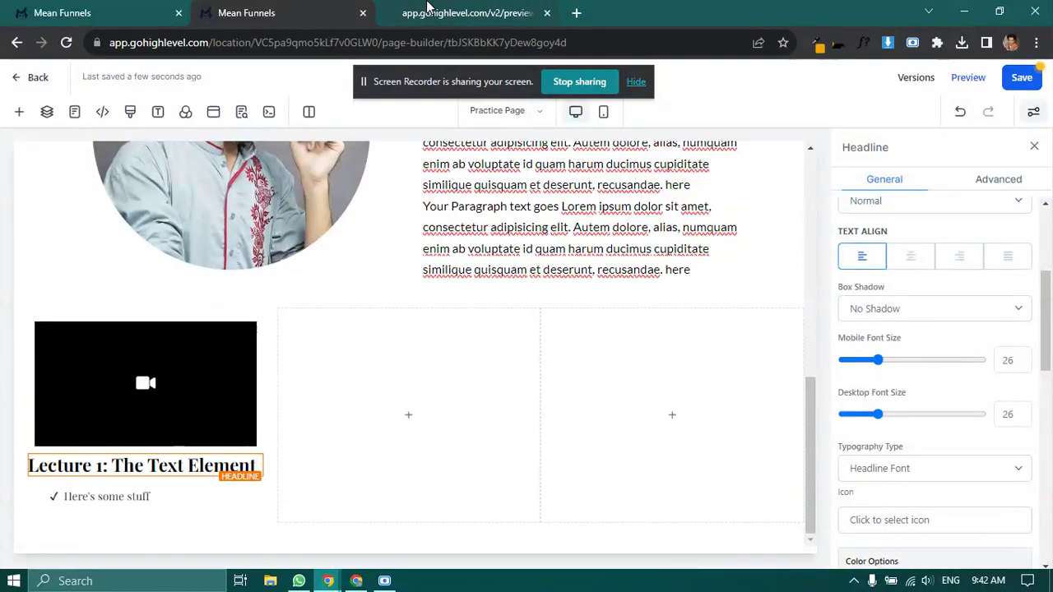
pyautogui.tripleClick(178, 311)
pyautogui.click(6, 341)
pyautogui.moveTo(182, 423); pyautogui.dragTo(58, 311)
pyautogui.hotkey('ctrl', 'c')
pyautogui.click(265, 10)
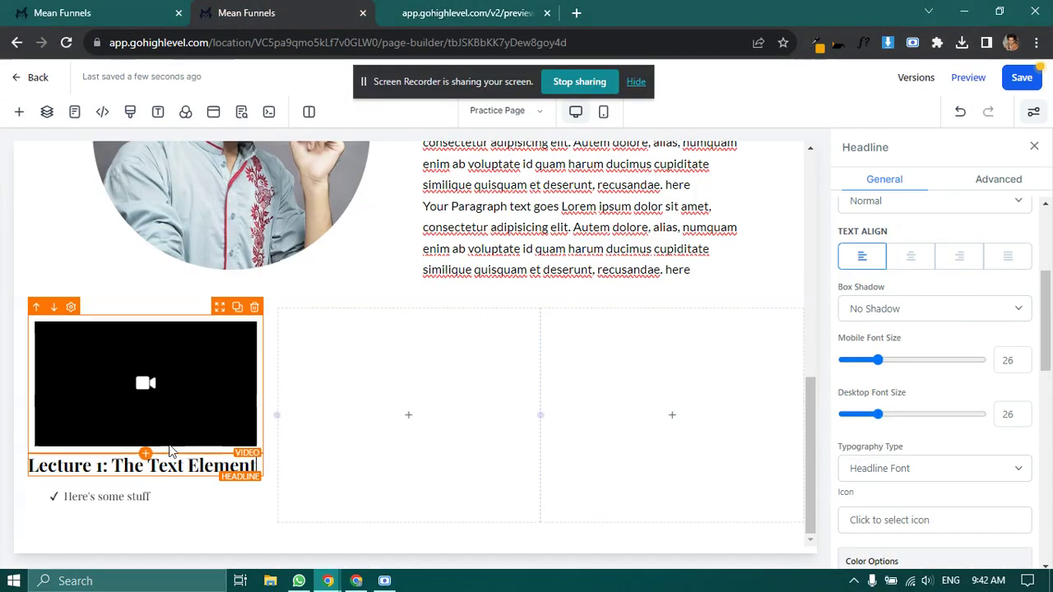
pyautogui.tripleClick(167, 497)
pyautogui.hotkey('ctrl', 'v')
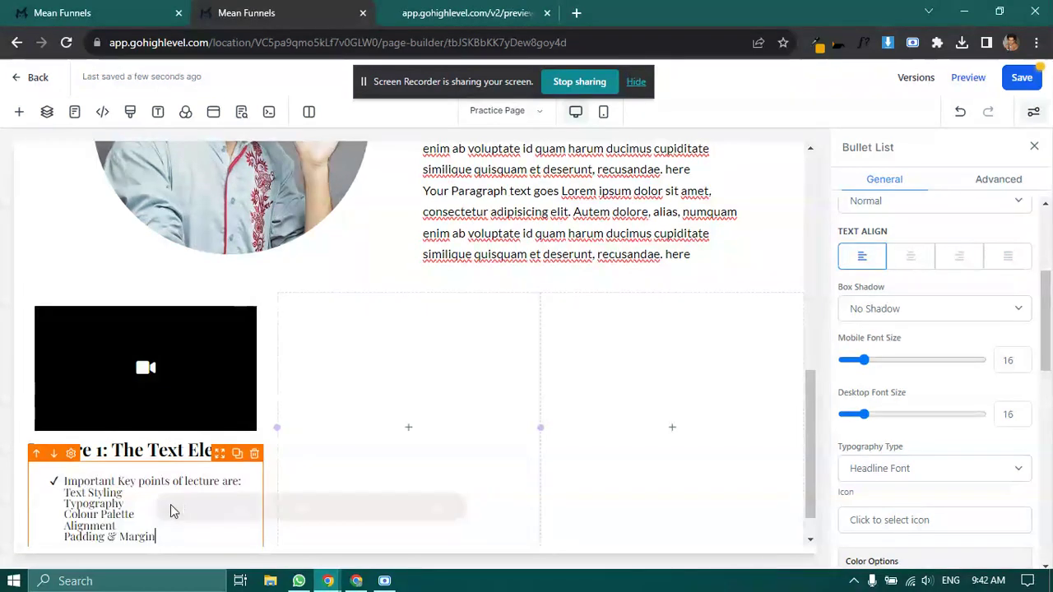
pyautogui.scroll(-1, 123, 492)
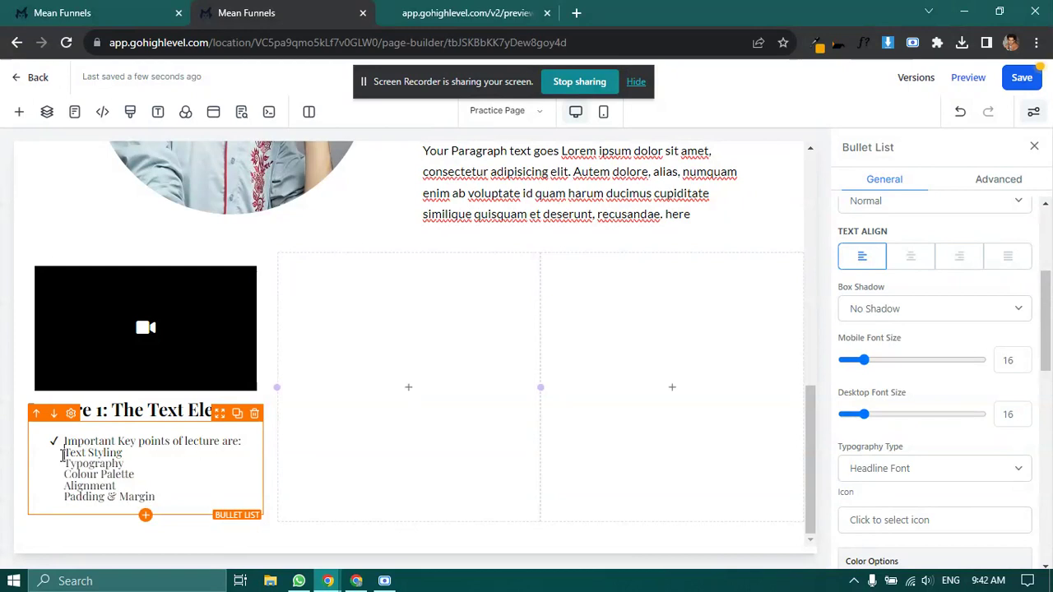
# Split the pasted lines into separate bullets for Text Styling, Typography, Colour Palette, Alignment, and Padding & Margin
pyautogui.click(63, 456)
pyautogui.press('Return')
pyautogui.press('Down')
pyautogui.press('BackSpace')
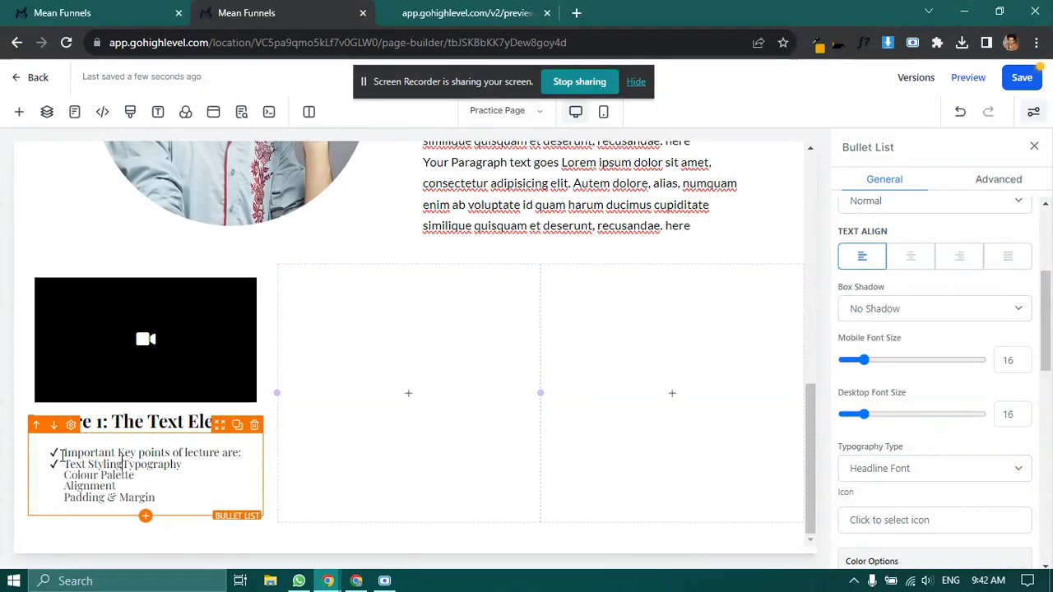
pyautogui.press('Return')
pyautogui.press('BackSpace')
pyautogui.press('Return')
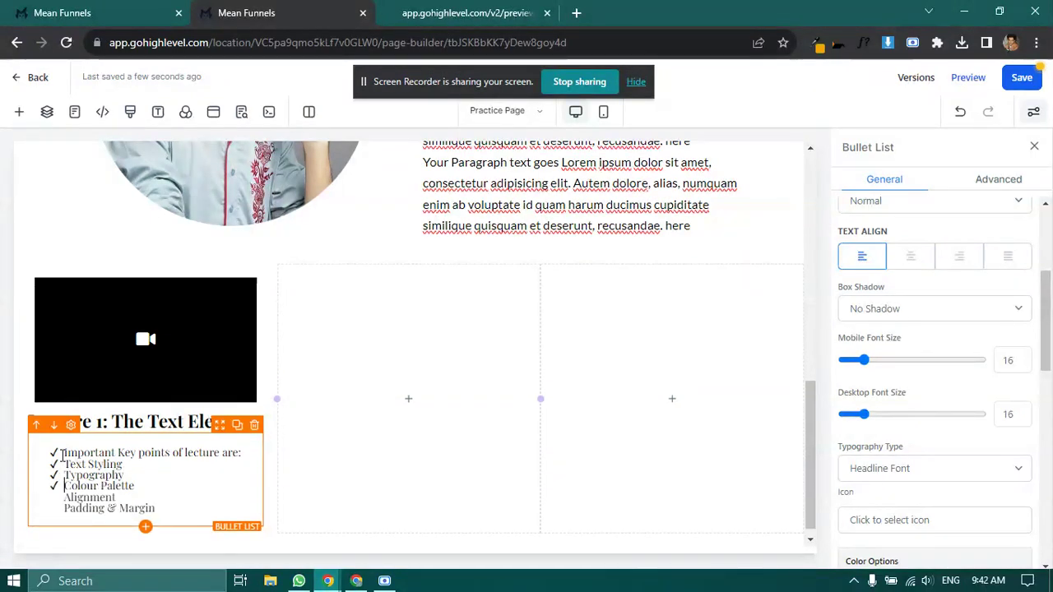
pyautogui.press('BackSpace')
pyautogui.press('Return')
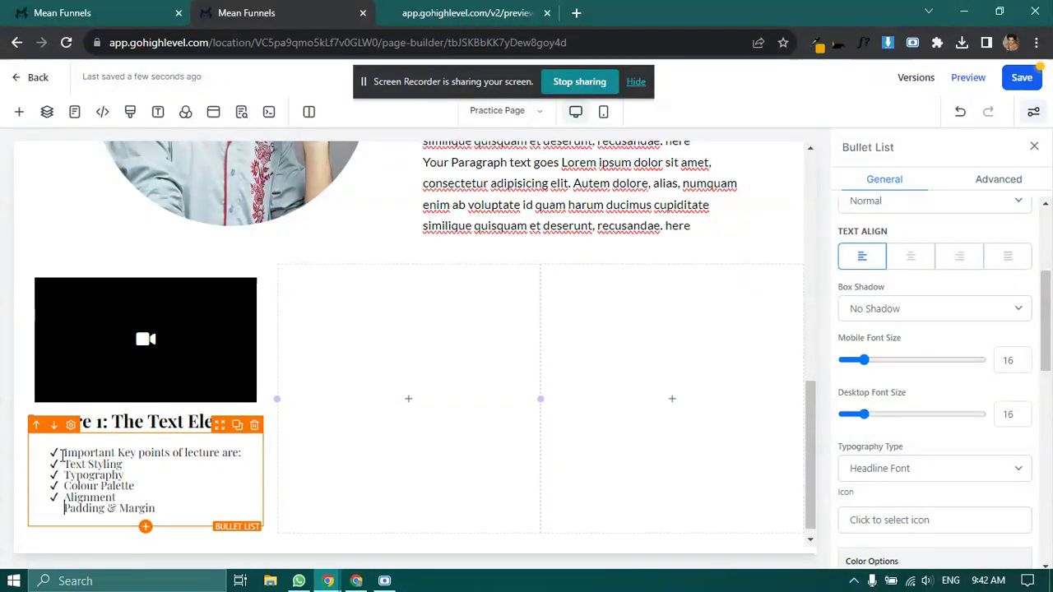
pyautogui.press('BackSpace')
pyautogui.press('Return')
# Set the bullet list's line height to 2 and remove the check mark from "Important Key points of lecture are:"
pyautogui.click(1000, 180)
pyautogui.doubleClick(1015, 309)
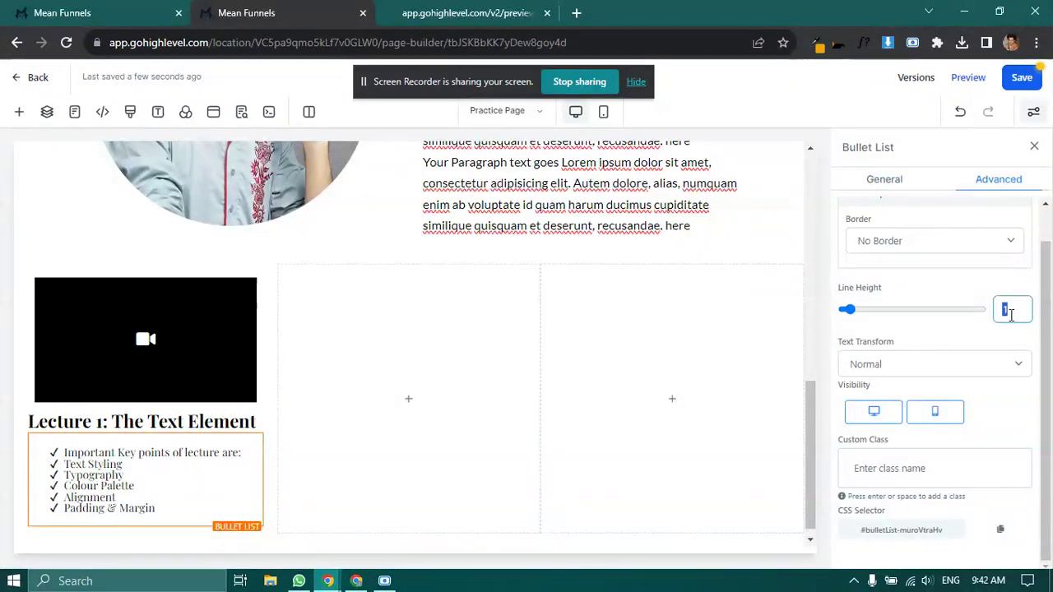
pyautogui.write('2')
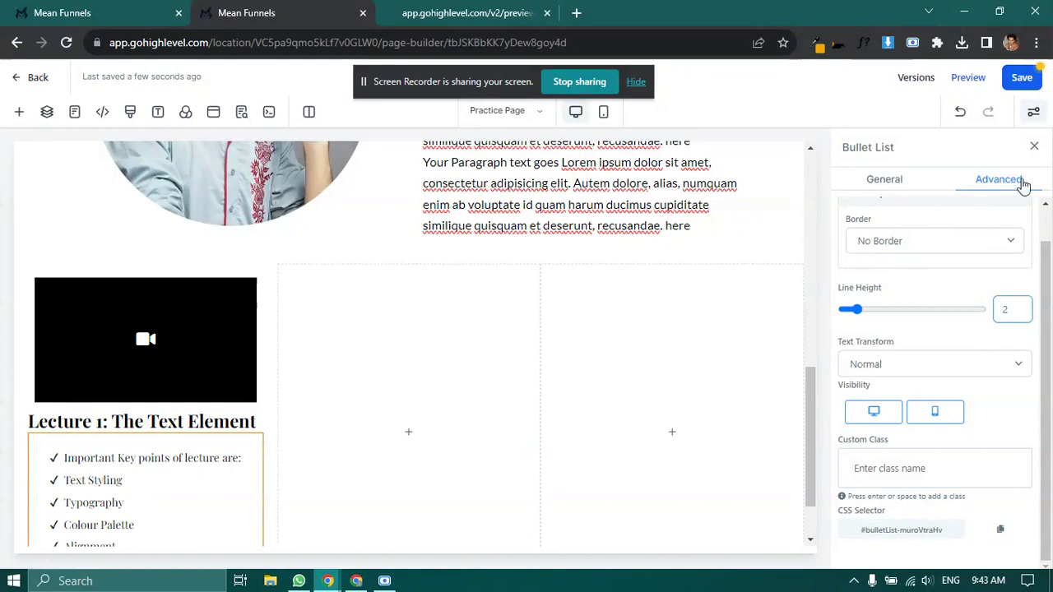
pyautogui.click(1034, 147)
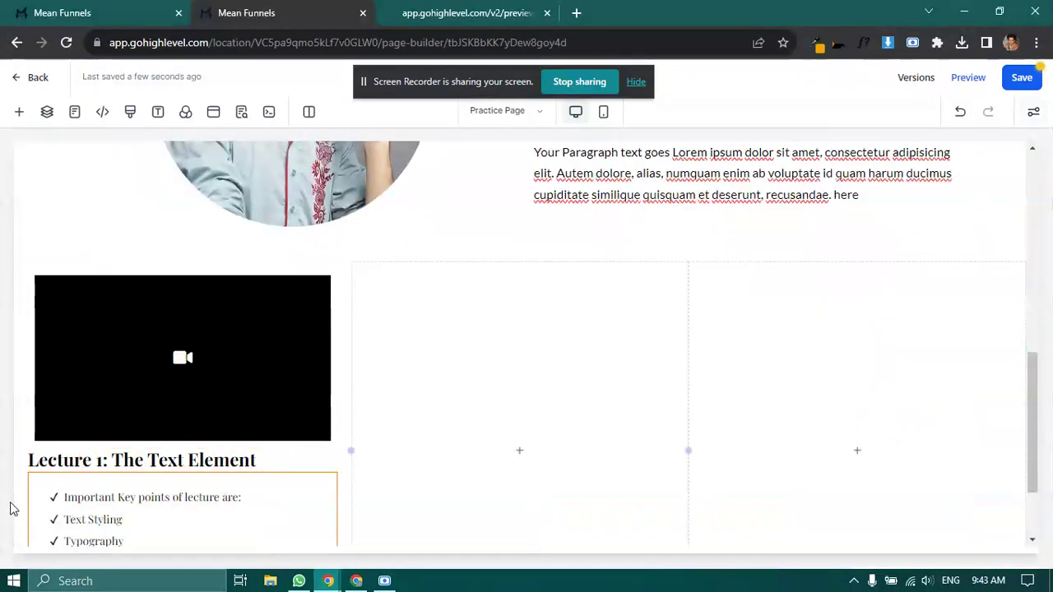
pyautogui.click(69, 496)
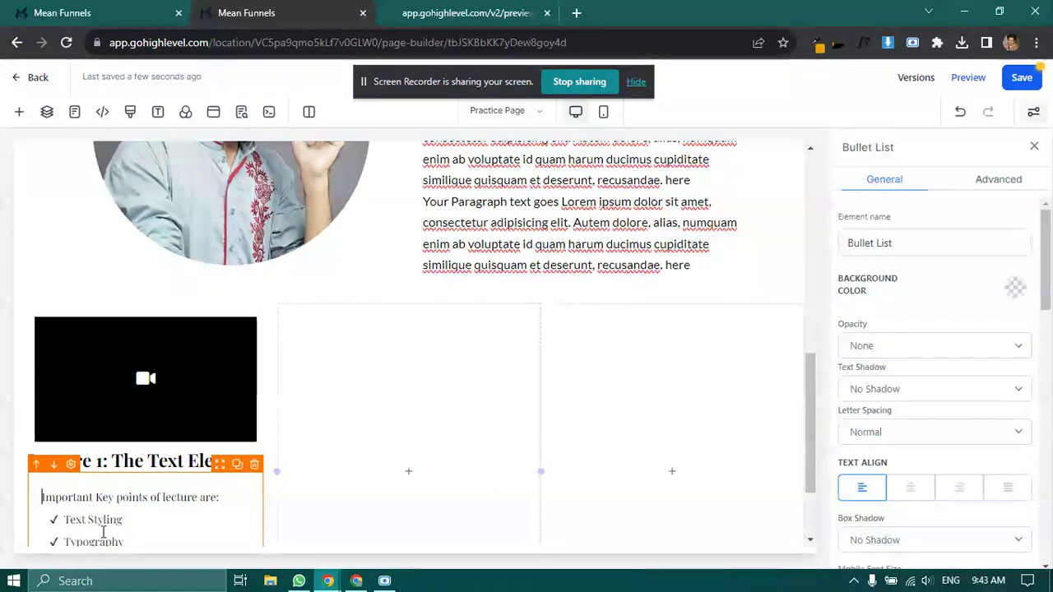
# Select the video element, then switch to YouTube and open the Lecture 1 Text Element video from the SHEENmeem channel
pyautogui.click(237, 393)
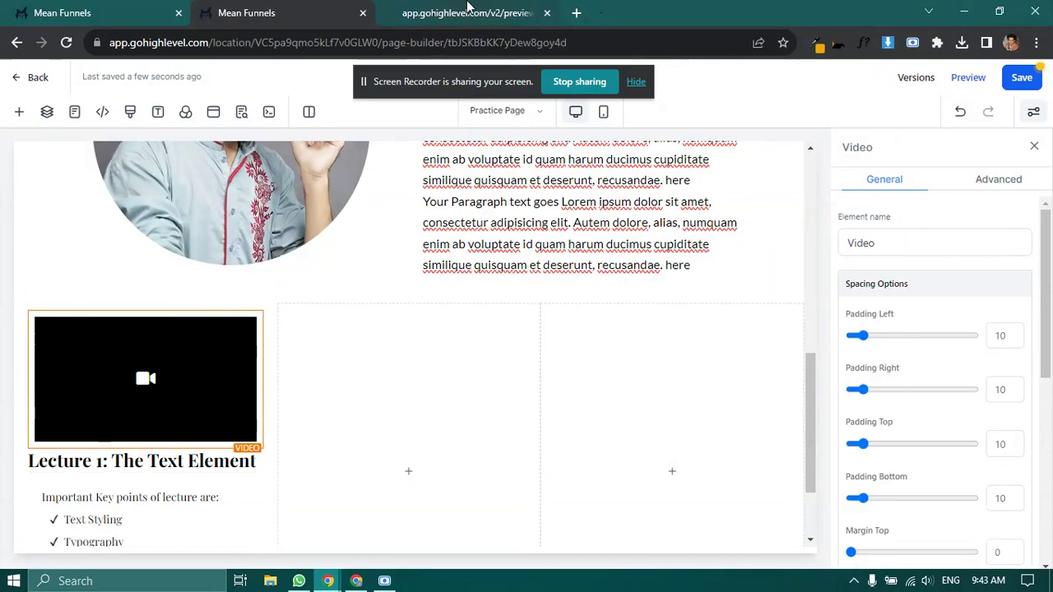
pyautogui.click(467, 8)
pyautogui.click(60, 536)
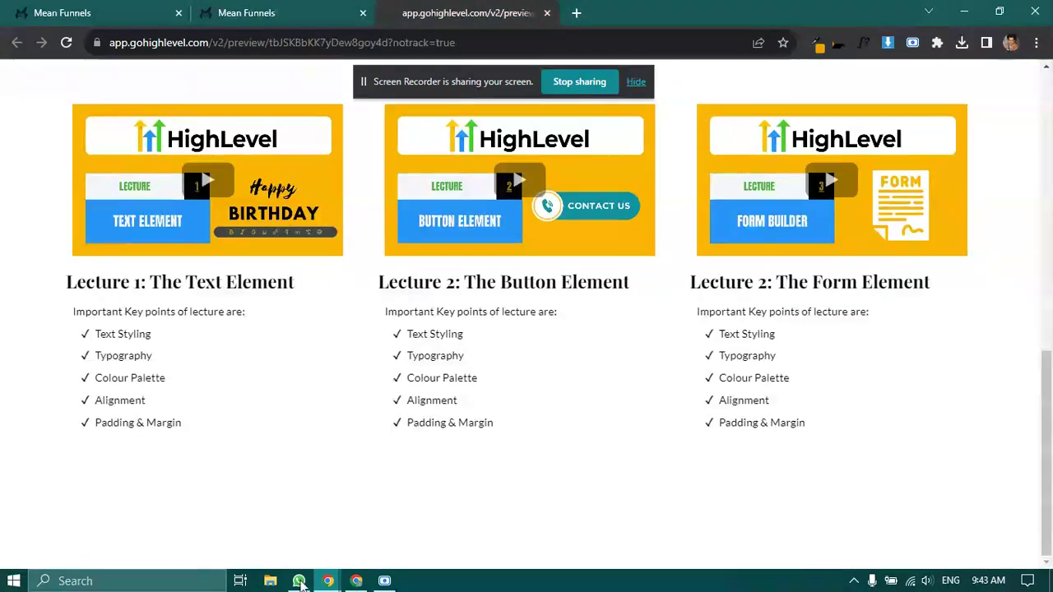
pyautogui.click(356, 581)
pyautogui.scroll(2, 285, 329)
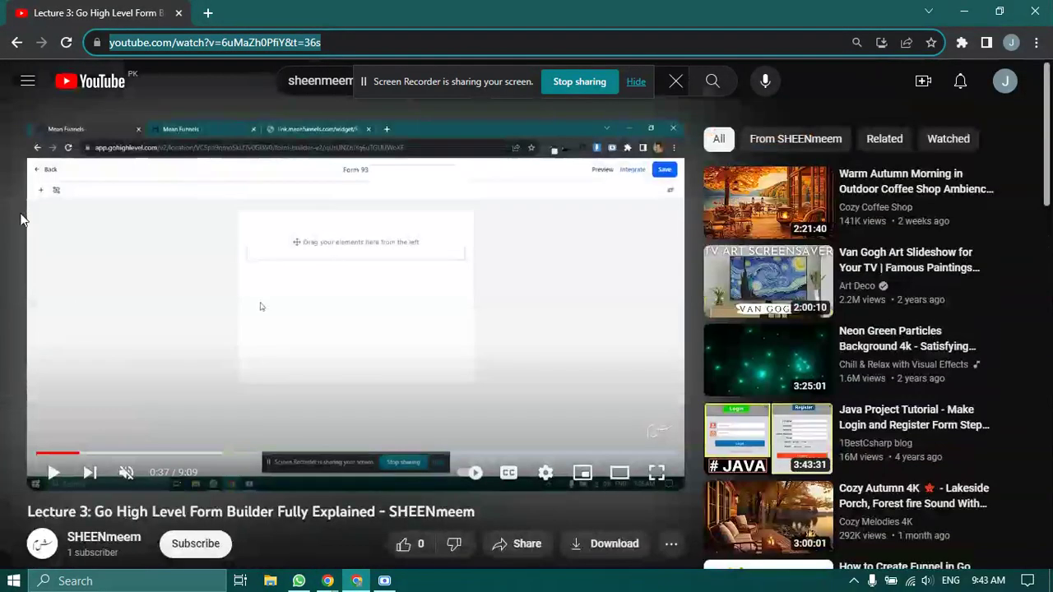
pyautogui.click(18, 42)
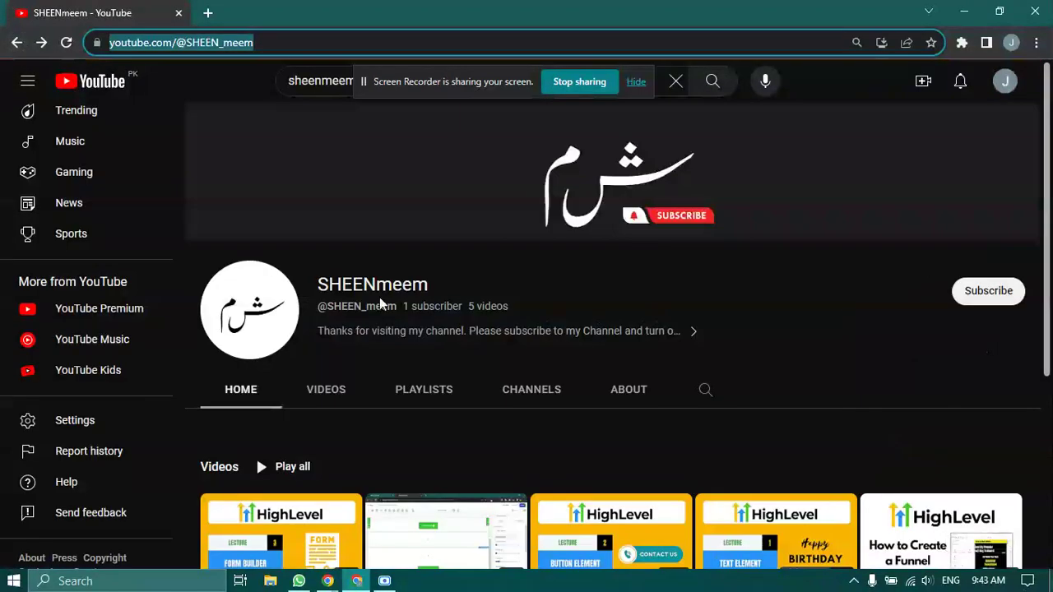
pyautogui.scroll(-3, 574, 387)
pyautogui.rightClick(771, 237)
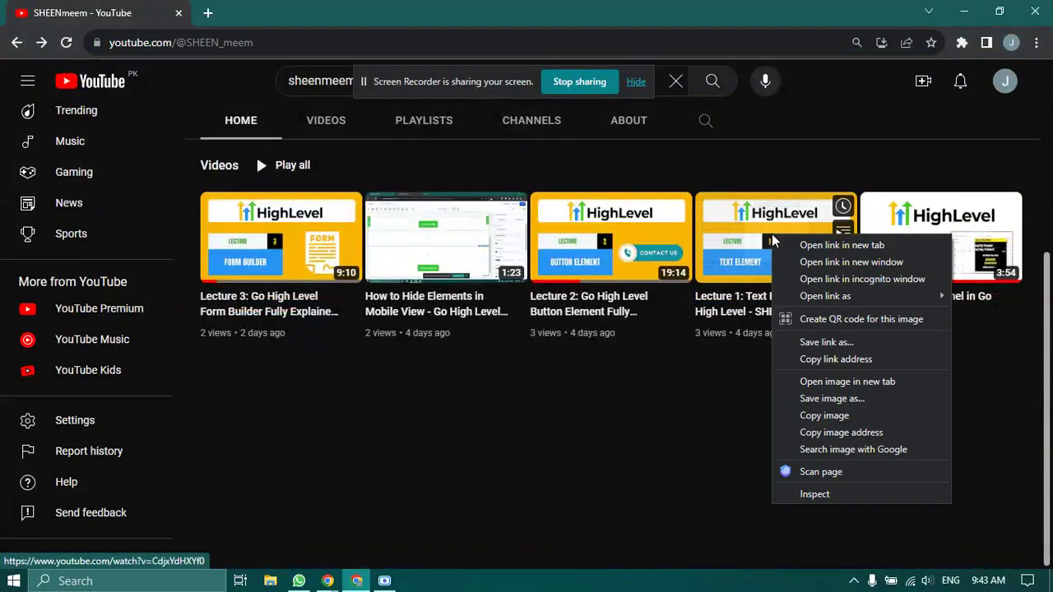
pyautogui.click(672, 434)
pyautogui.click(775, 246)
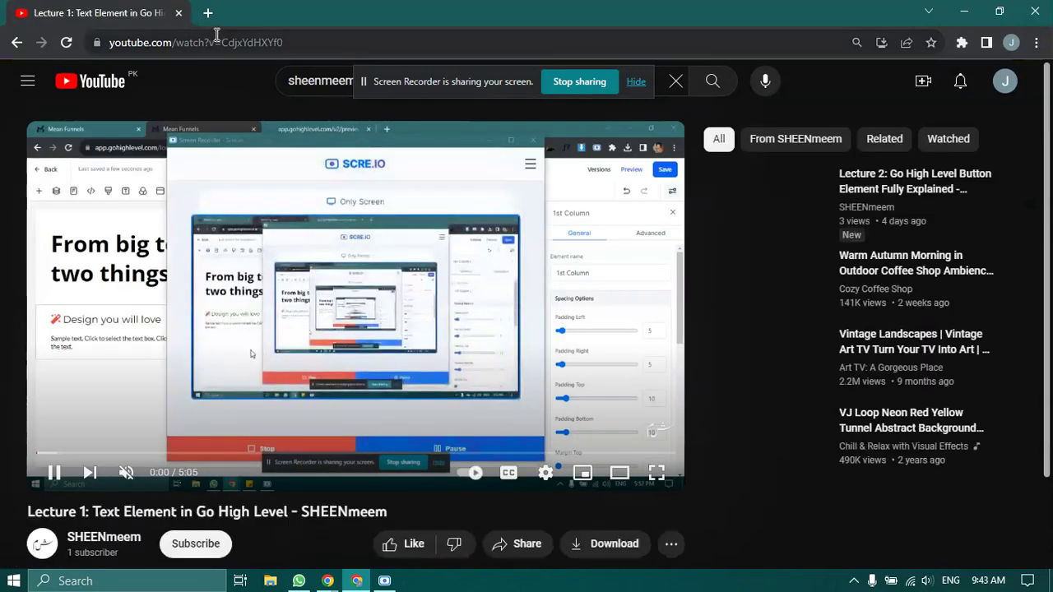
# Copy the Lecture 1 video's web address from YouTube and paste it as the video element's URL, keeping Youtube as the video type
pyautogui.click(217, 41)
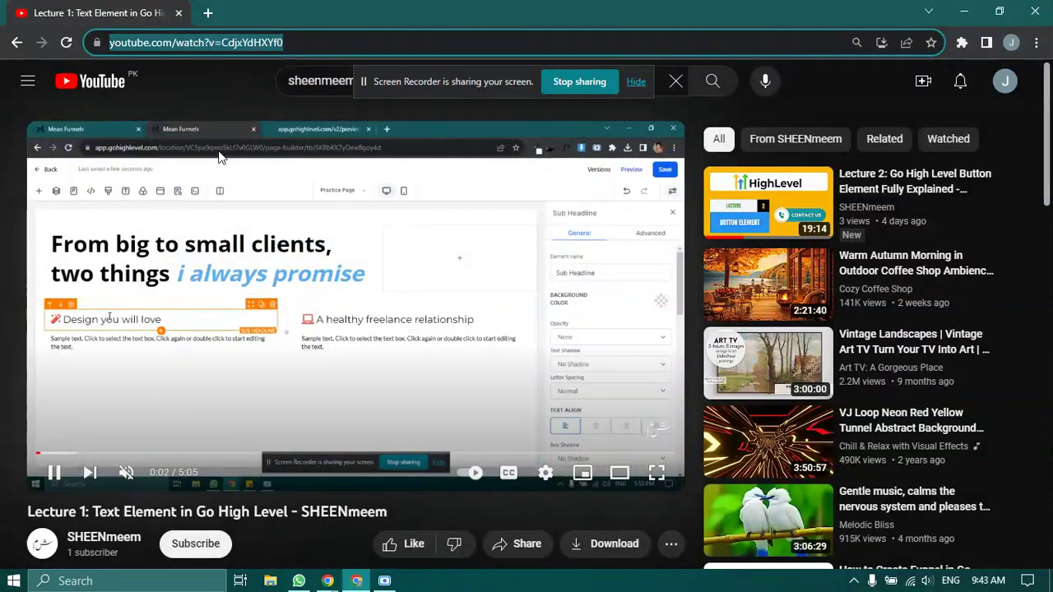
pyautogui.click(231, 265)
pyautogui.hotkey('alt', 'Tab')
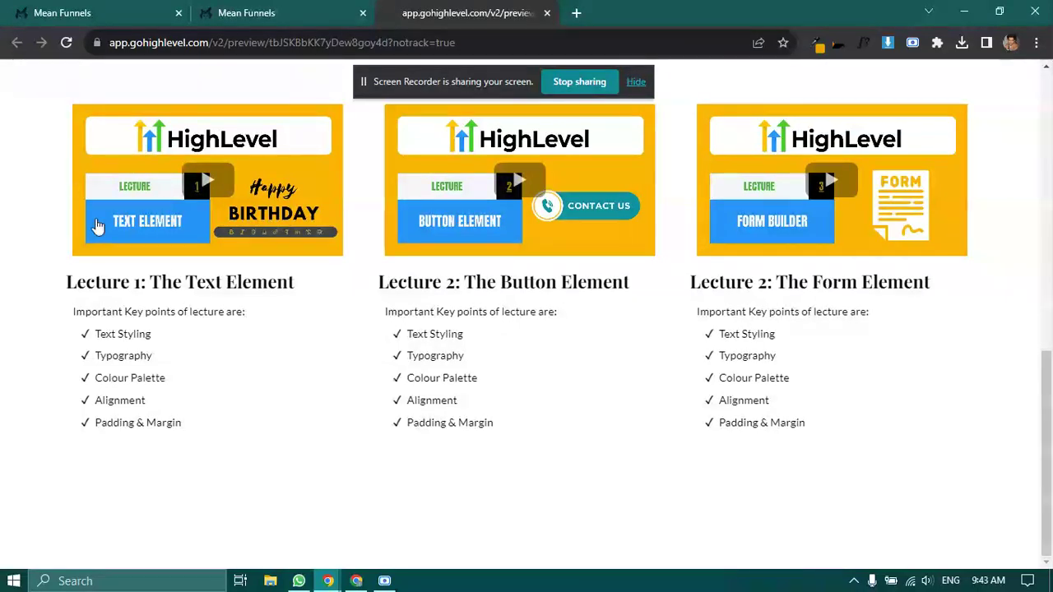
pyautogui.hotkey('ctrl', 'shift', 'Tab')
pyautogui.scroll(-4, 904, 428)
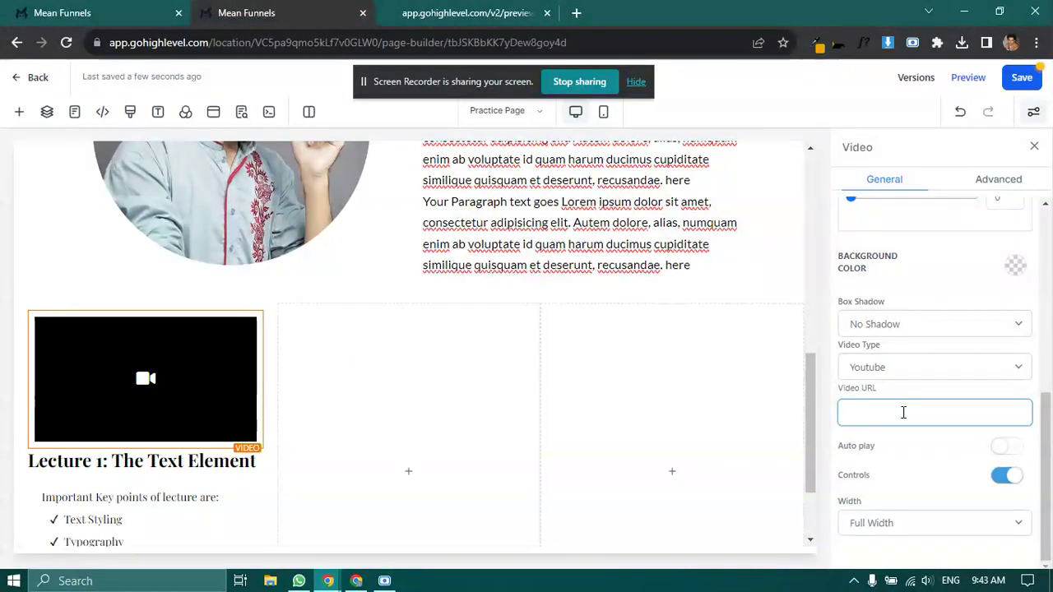
pyautogui.hotkey('ctrl', 'v')
pyautogui.click(908, 384)
pyautogui.click(906, 368)
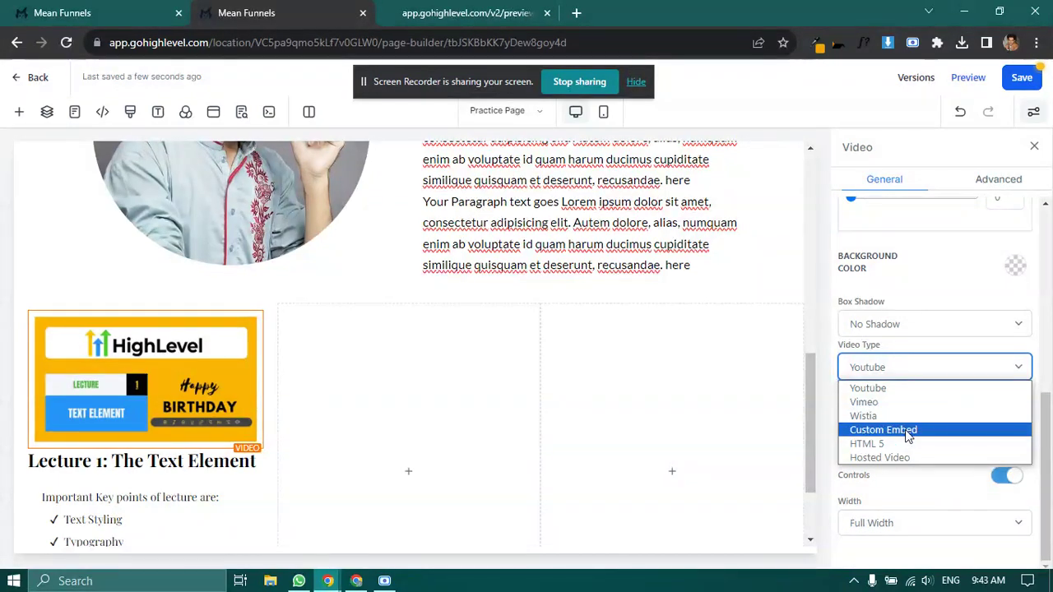
pyautogui.click(921, 304)
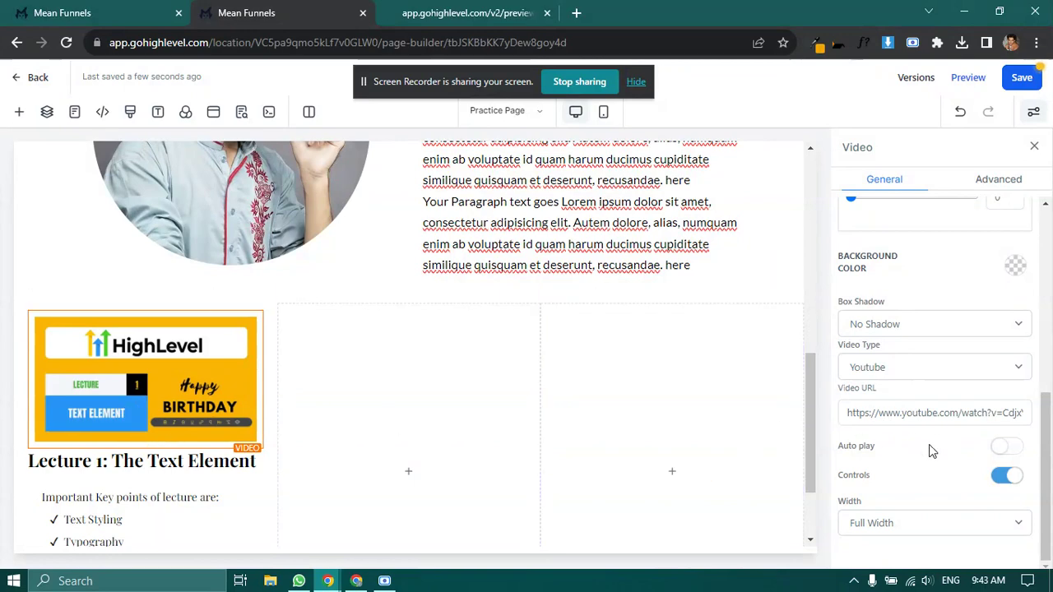
pyautogui.click(1036, 148)
# Duplicate the finished Lecture 1 column twice and delete the surplus empty columns to leave a three-column row
pyautogui.scroll(-2, 205, 439)
pyautogui.scroll(2, 203, 463)
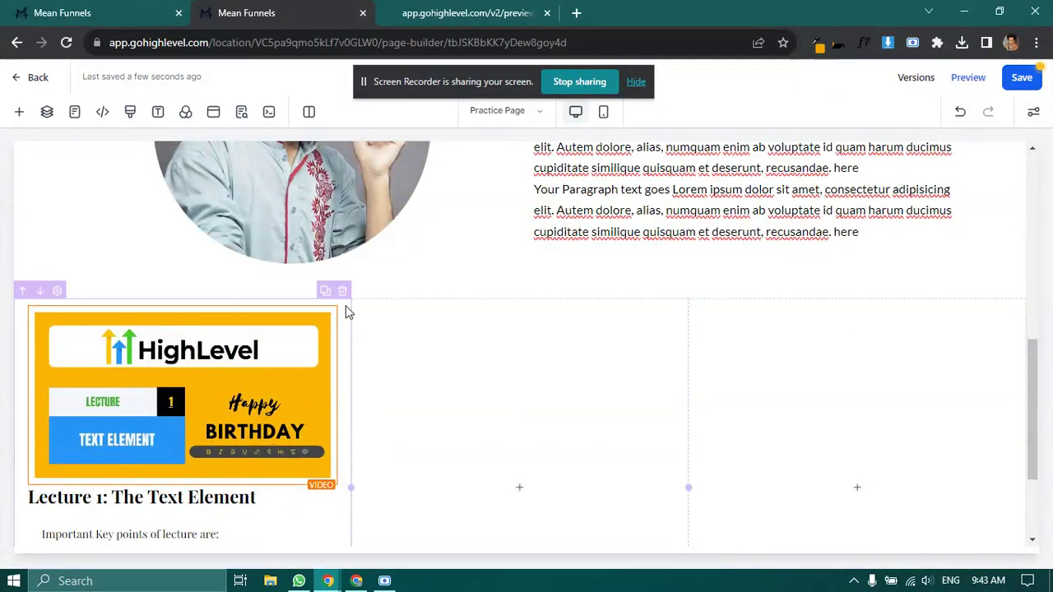
pyautogui.click(325, 291)
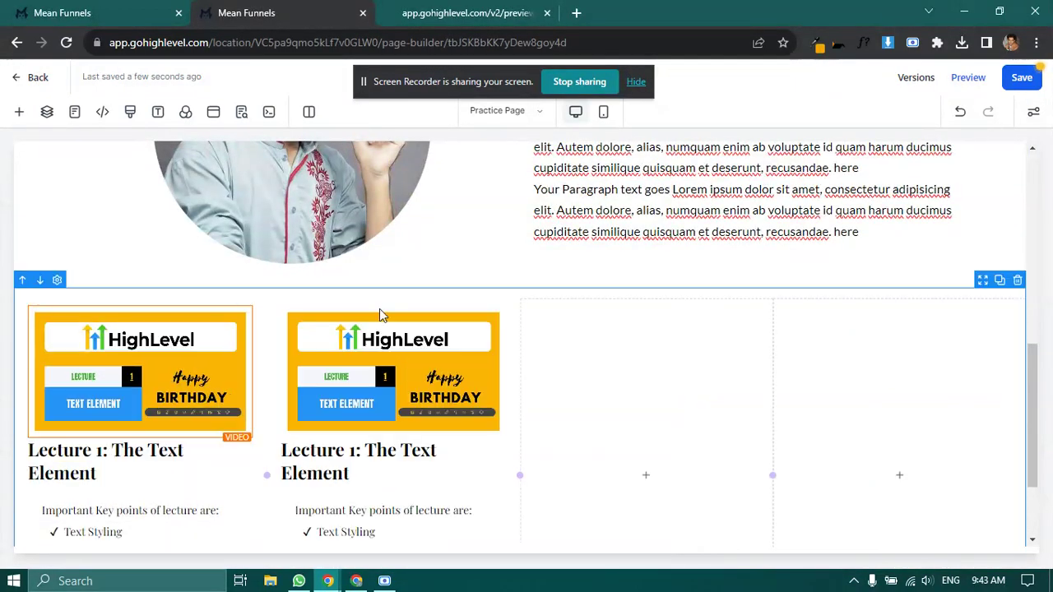
pyautogui.click(765, 292)
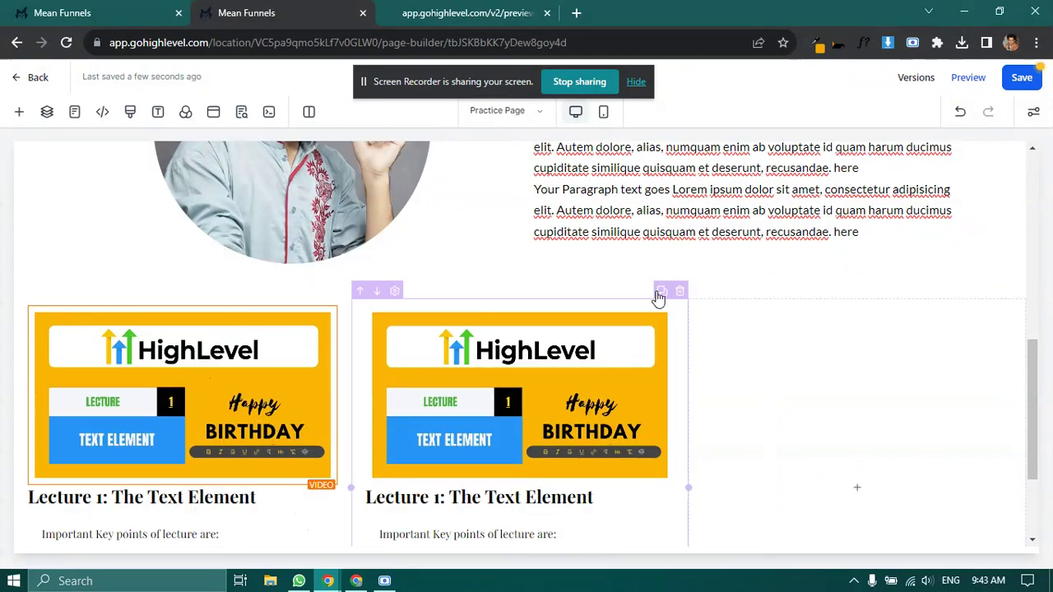
pyautogui.click(662, 293)
pyautogui.click(1018, 293)
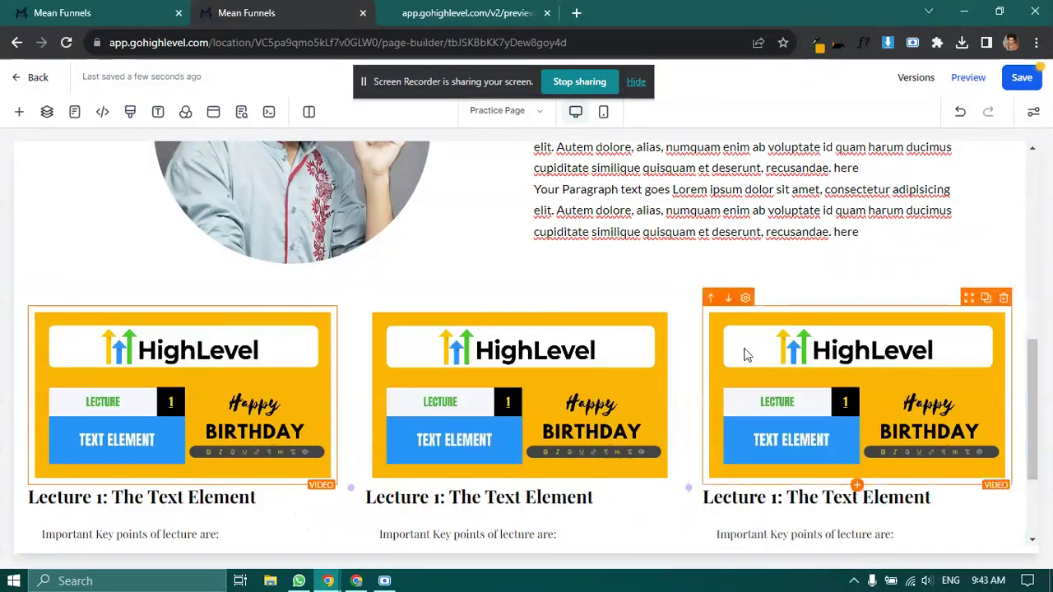
# Copy "Lecture 2: The Button Element" from the reference preview and paste it over the middle column's headline
pyautogui.scroll(-2, 385, 420)
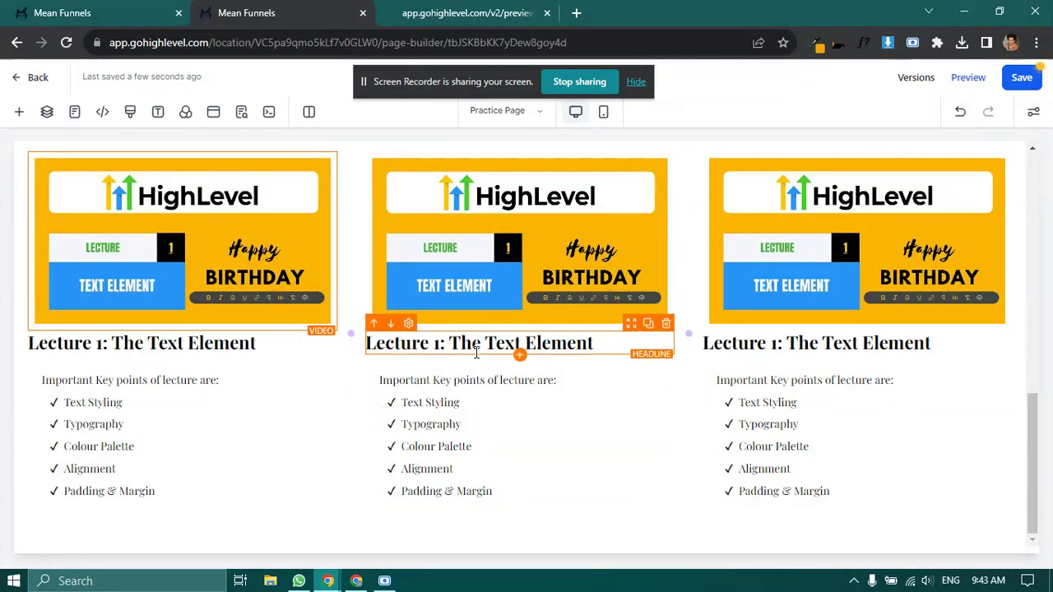
pyautogui.click(448, 12)
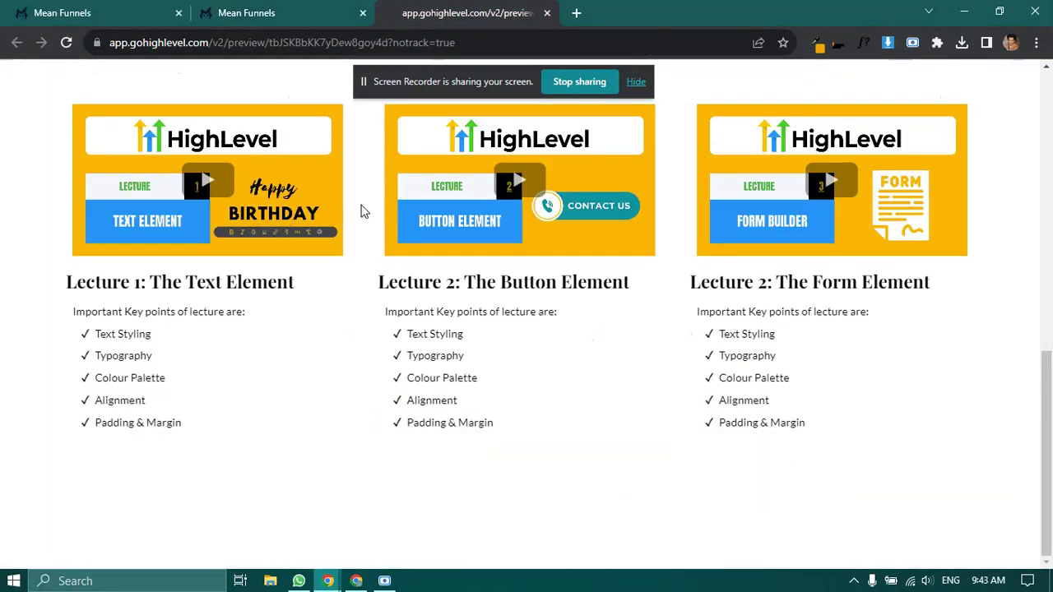
pyautogui.tripleClick(471, 282)
pyautogui.hotkey('ctrl', 'c')
pyautogui.click(271, 10)
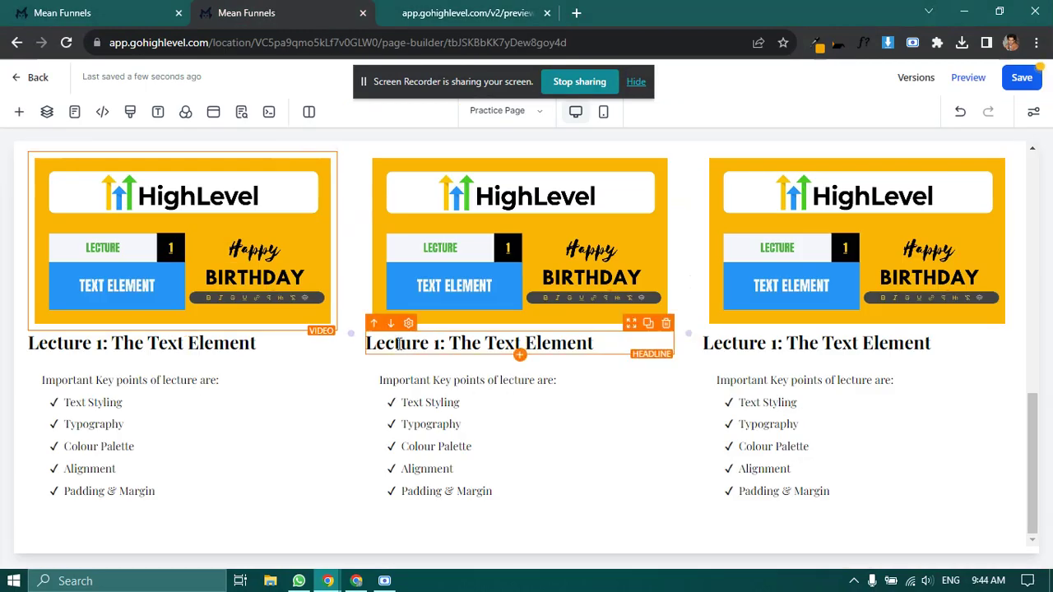
pyautogui.tripleClick(455, 344)
pyautogui.hotkey('ctrl', 'v')
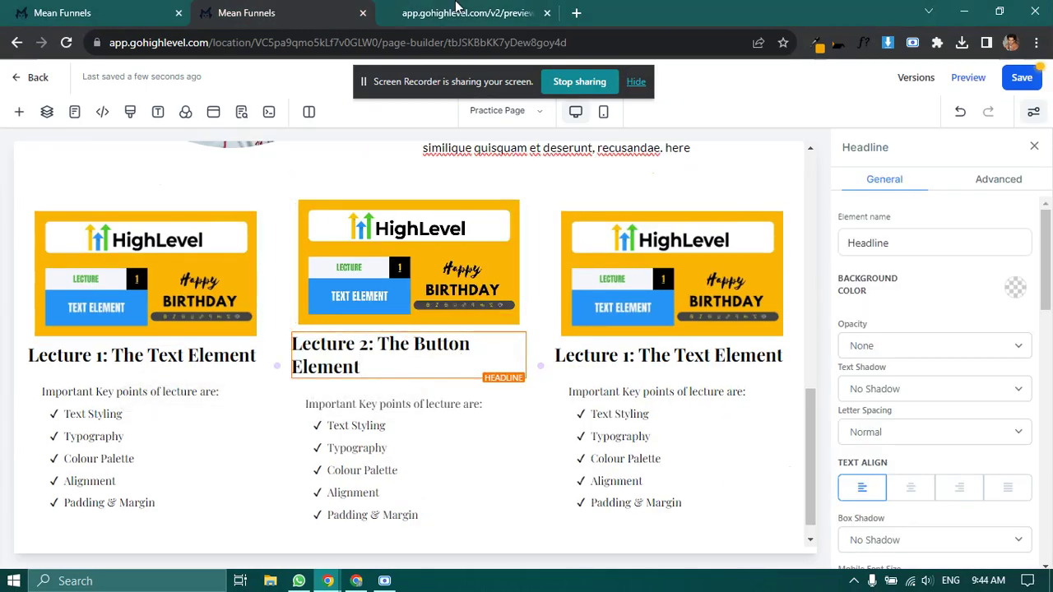
# Copy "Lecture 2: The Form Element" from the reference preview and paste it over the third column's headline
pyautogui.hotkey('ctrl', 'Tab')
pyautogui.click(341, 6)
pyautogui.click(491, 8)
pyautogui.tripleClick(810, 281)
pyautogui.hotkey('ctrl', 'c')
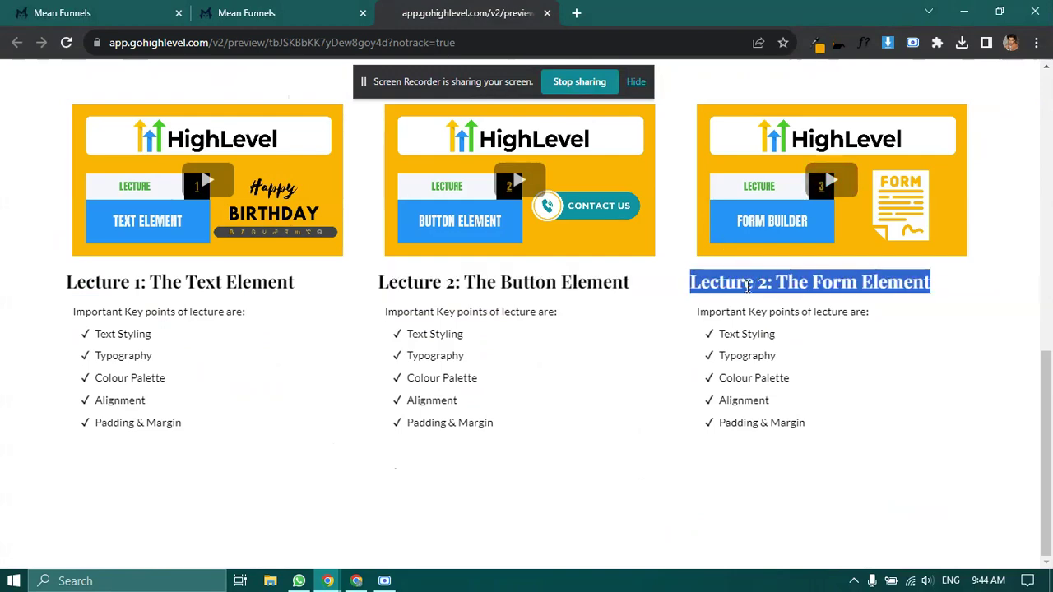
pyautogui.click(301, 7)
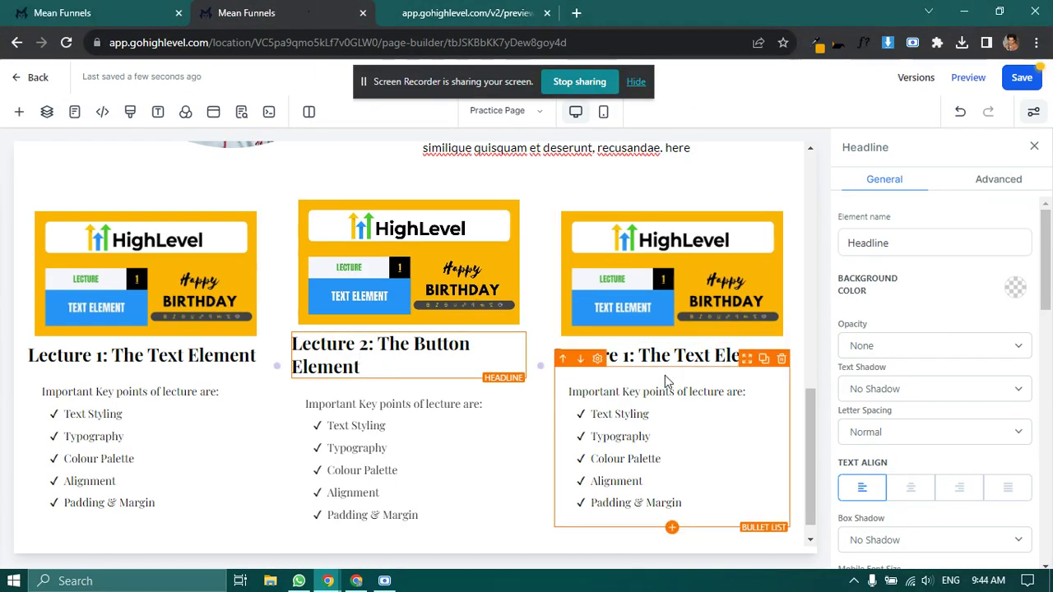
pyautogui.click(653, 355)
pyautogui.tripleClick(654, 356)
pyautogui.hotkey('ctrl', 'v')
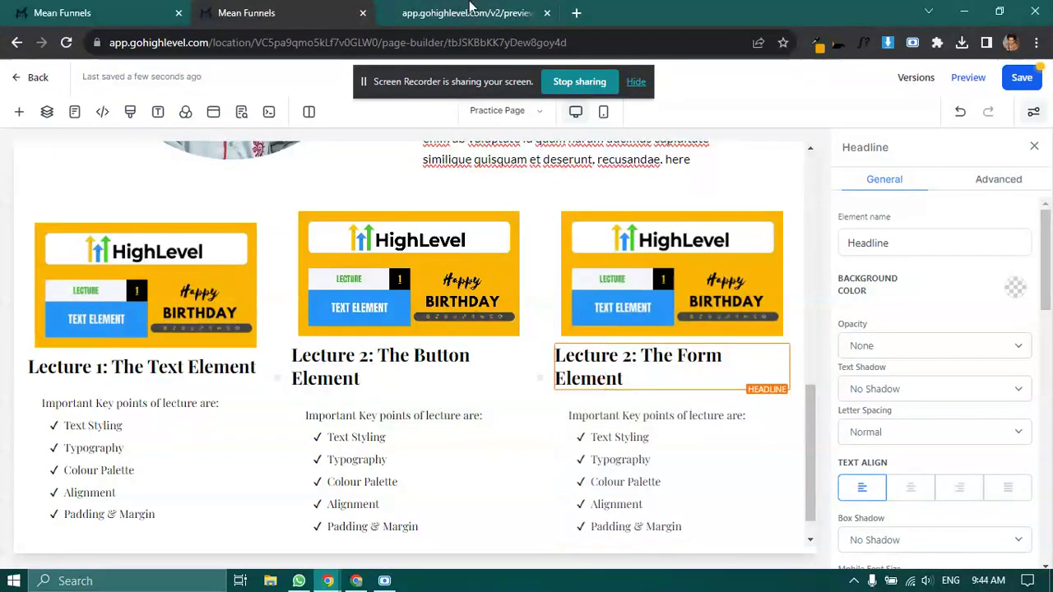
# Switch to YouTube, return to the SHEENmeem channel, open the Lecture 2 Button Element video and copy its web address
pyautogui.hotkey('alt', 'Tab')
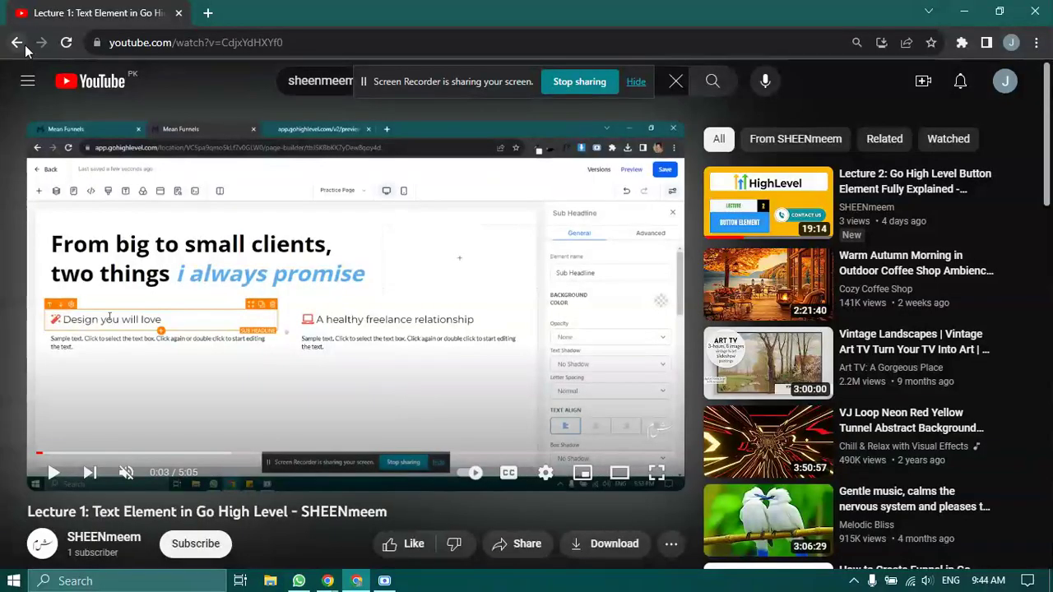
pyautogui.click(23, 46)
pyautogui.scroll(-3, 781, 494)
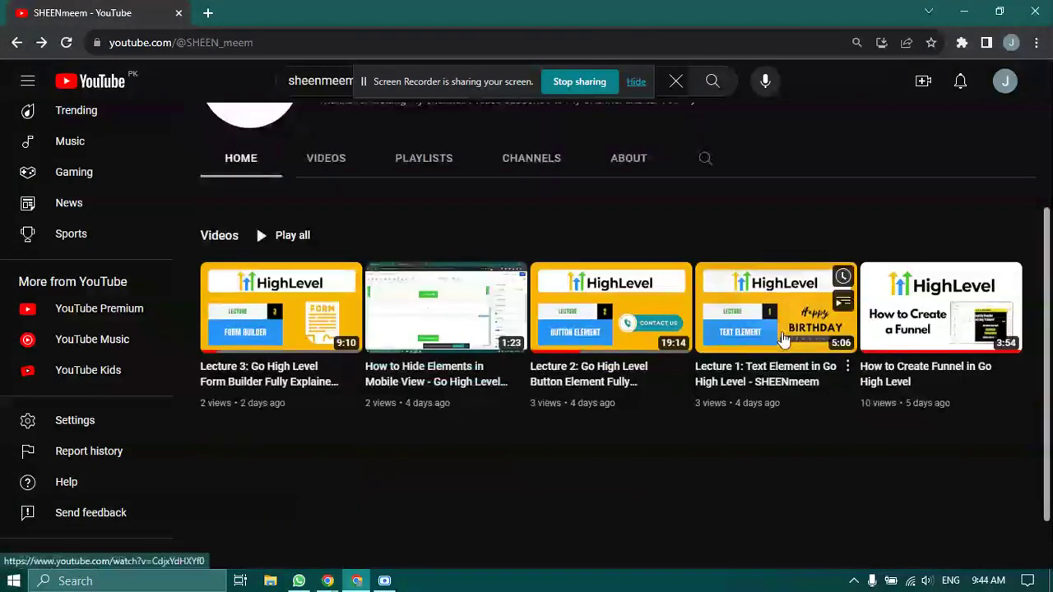
pyautogui.click(620, 332)
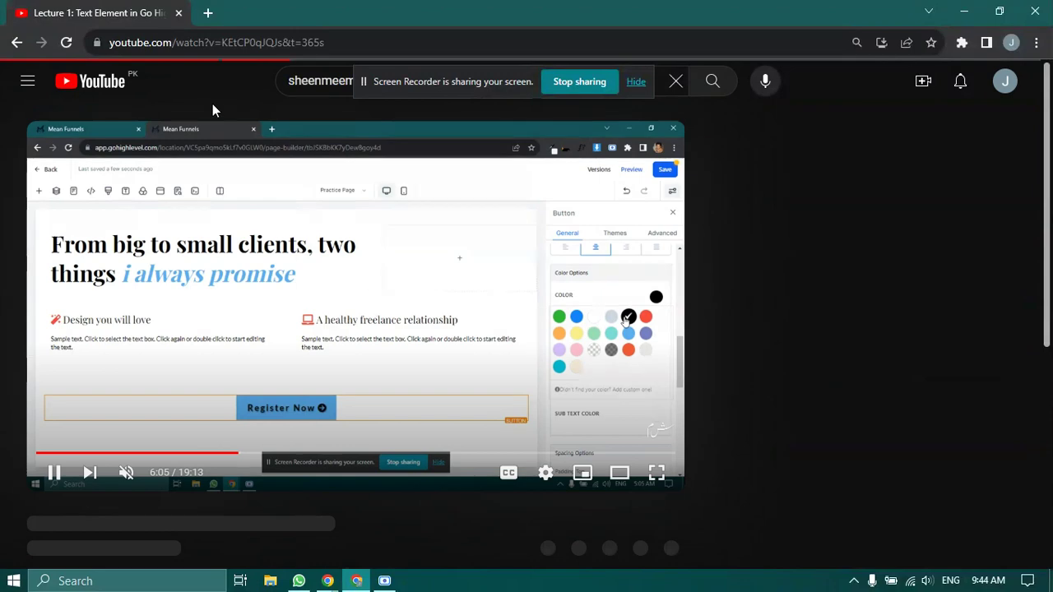
pyautogui.click(217, 44)
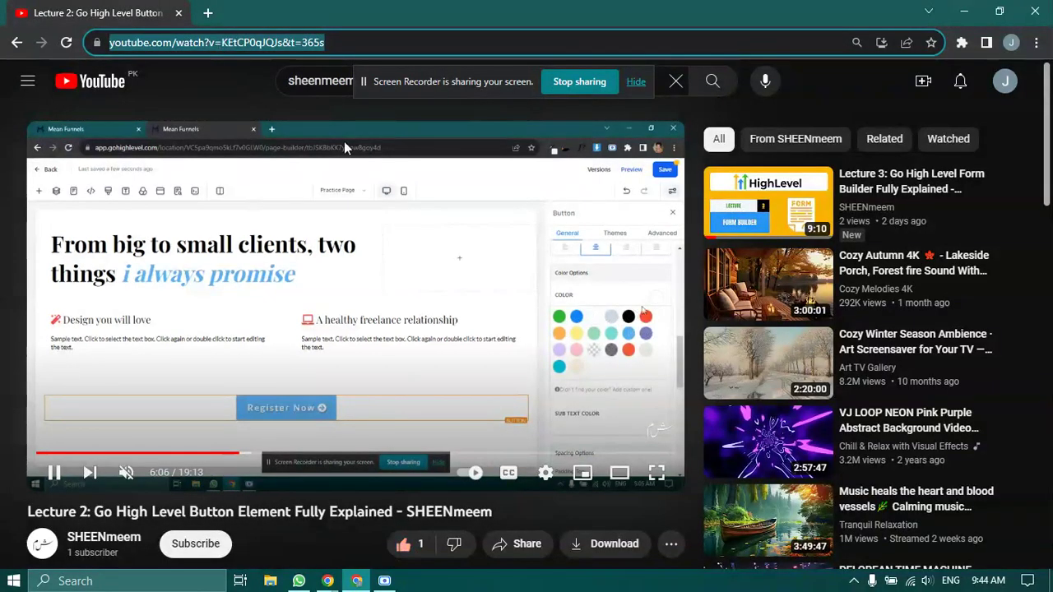
# Switch back to the page builder and replace the middle column video's URL with the copied Lecture 2 address
pyautogui.hotkey('alt', 'Tab')
pyautogui.click(415, 304)
pyautogui.scroll(-3, 880, 379)
pyautogui.scroll(-2, 880, 380)
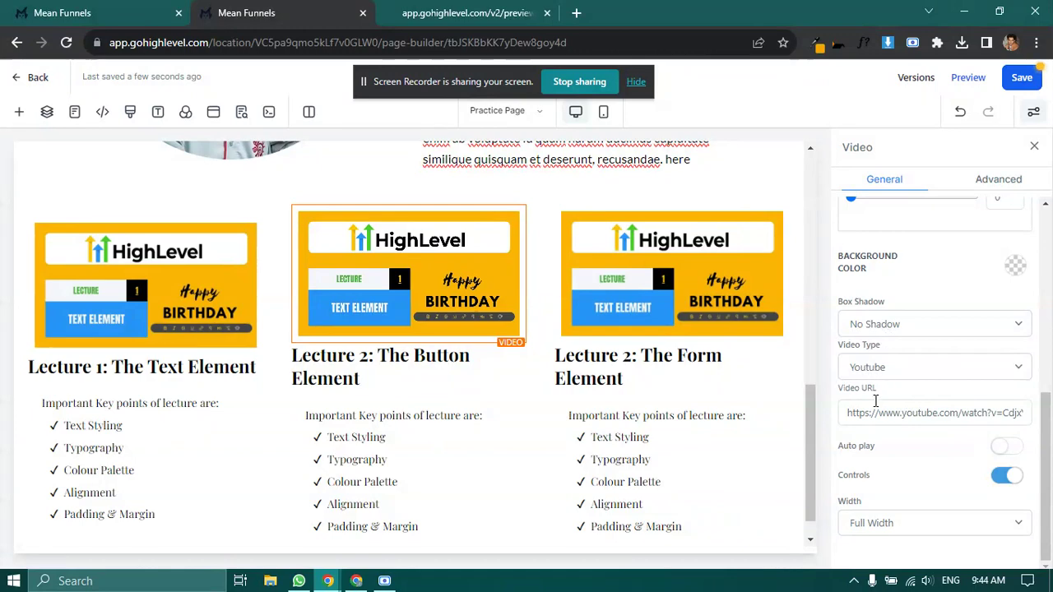
pyautogui.hotkey('ctrl', 'a')
pyautogui.hotkey('ctrl', 'v')
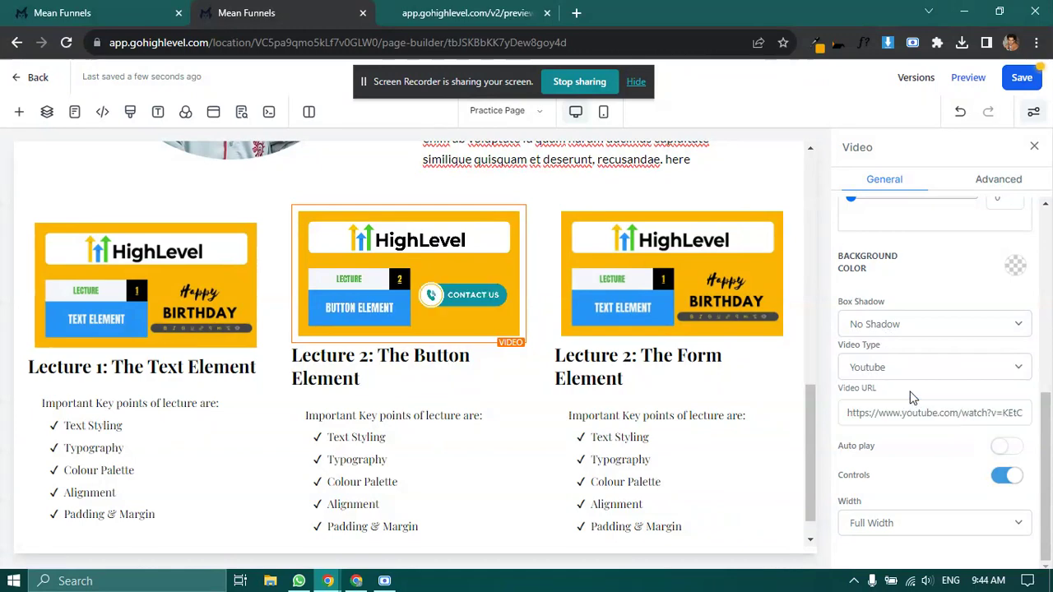
# Switch to YouTube, go back to the channel, open and pause the Lecture 3 Form Builder video, and copy its web address
pyautogui.hotkey('alt', 'Tab')
pyautogui.click(17, 42)
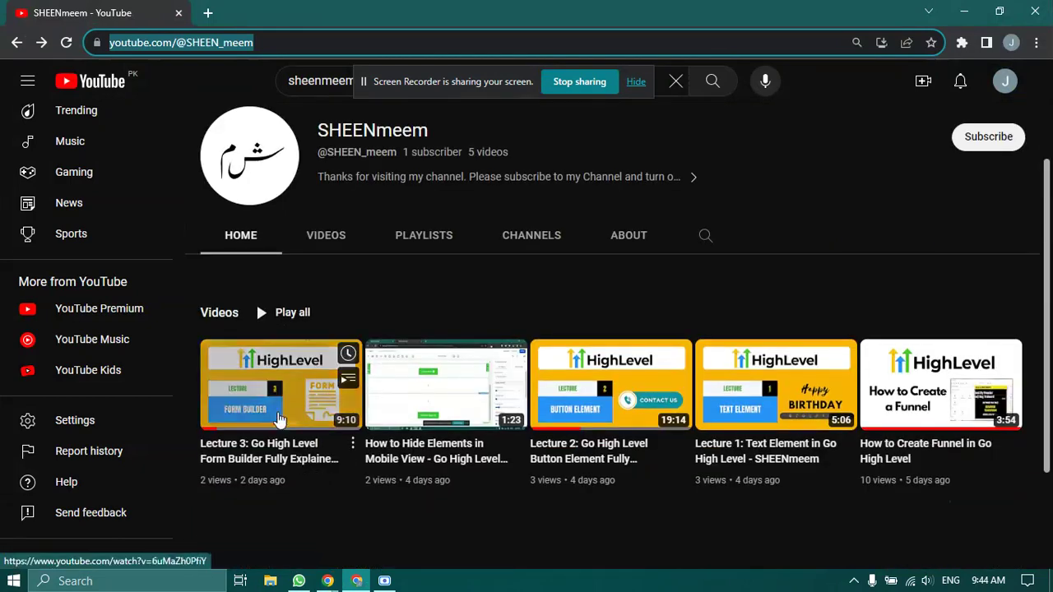
pyautogui.click(308, 403)
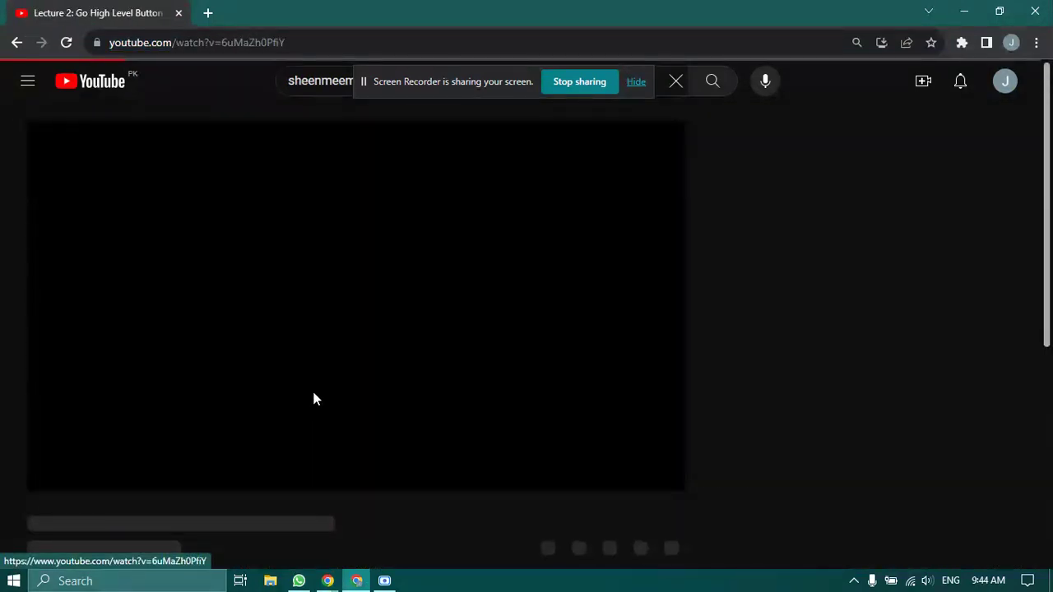
pyautogui.click(219, 226)
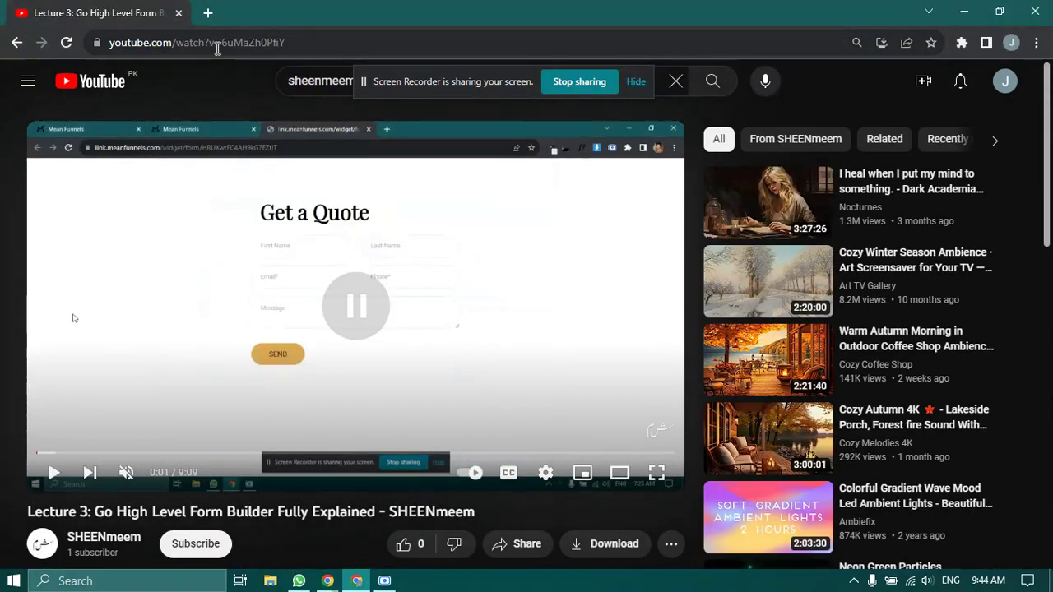
pyautogui.click(222, 45)
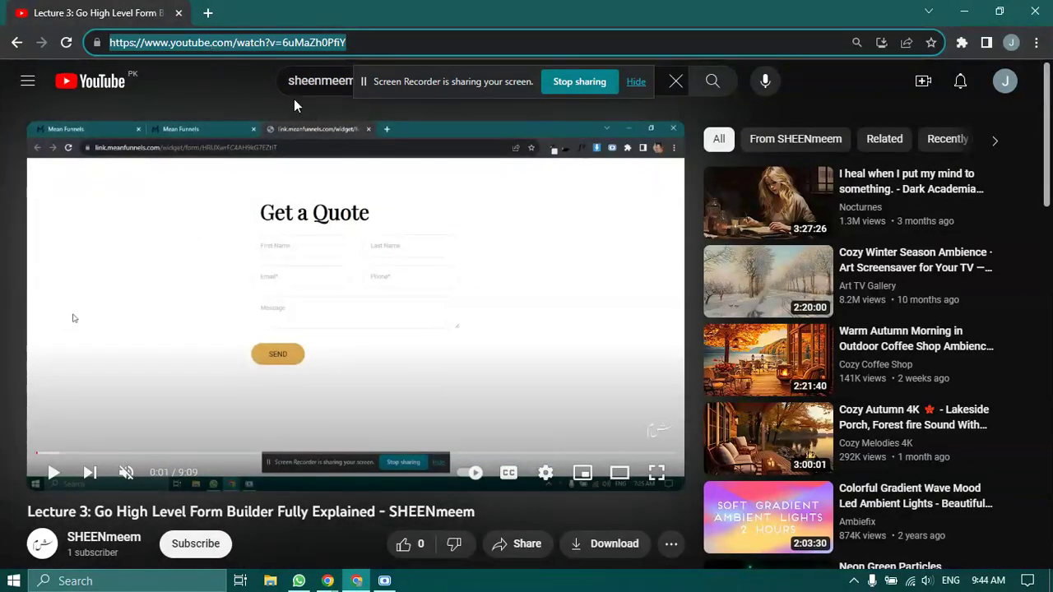
# In the page builder, replace the third column video's URL with the copied Lecture 3 address and save the page
pyautogui.hotkey('alt', 'Tab')
pyautogui.click(701, 303)
pyautogui.tripleClick(892, 412)
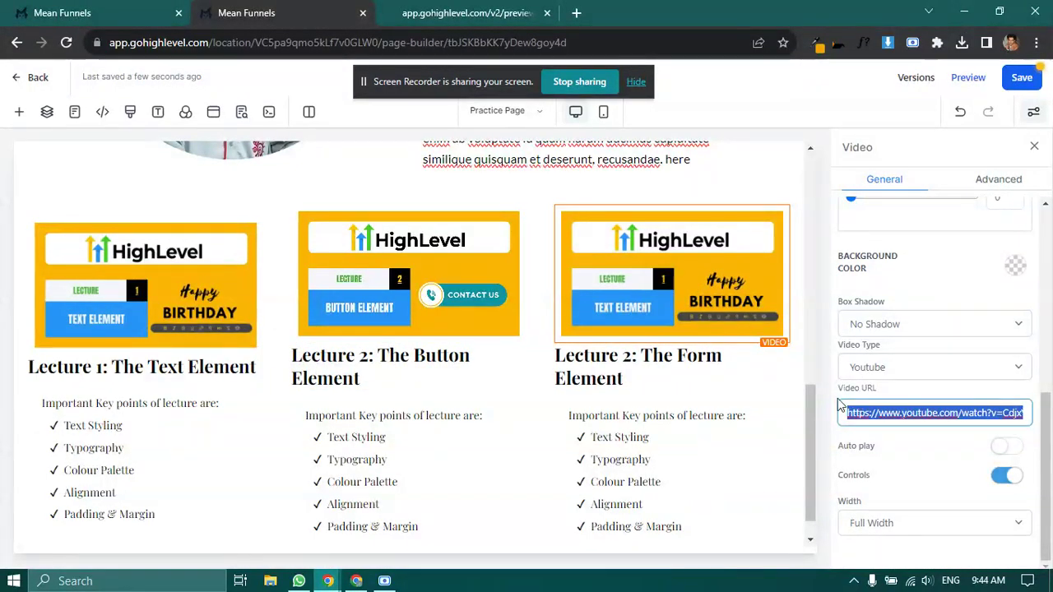
pyautogui.hotkey('ctrl', 'v')
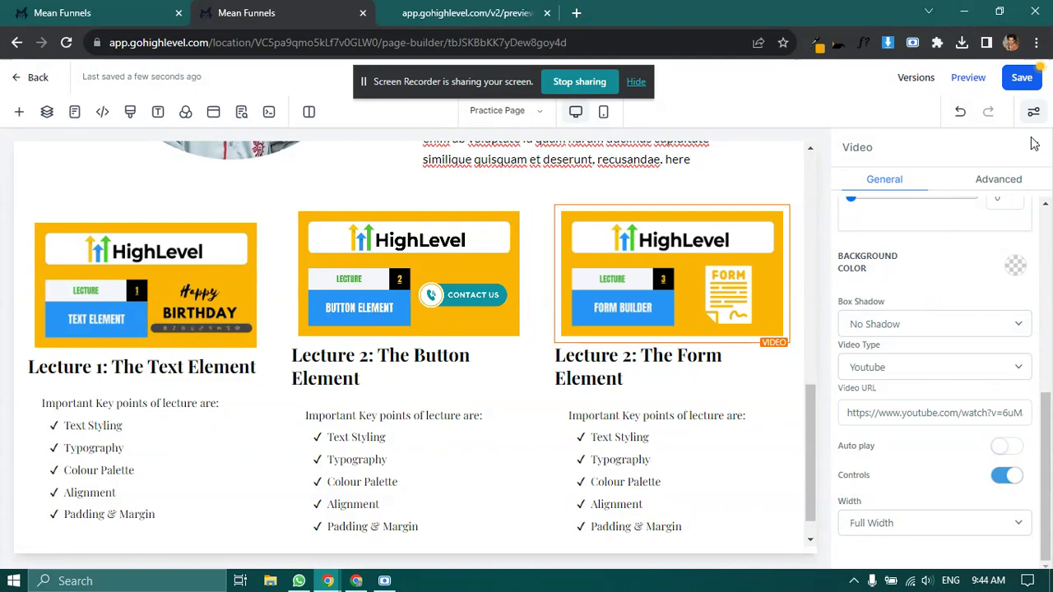
pyautogui.click(1033, 111)
pyautogui.click(1020, 77)
# Compare the headlines with the reference preview, change the third one to "Lecture 3: The Form Element", and save the page
pyautogui.scroll(3, 624, 293)
pyautogui.scroll(-4, 644, 365)
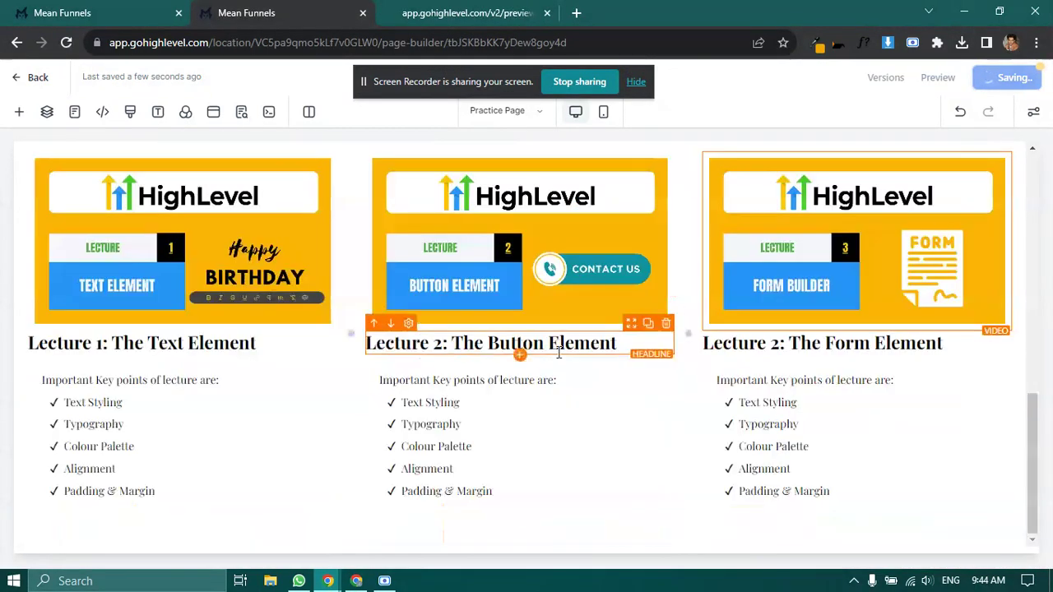
pyautogui.click(465, 13)
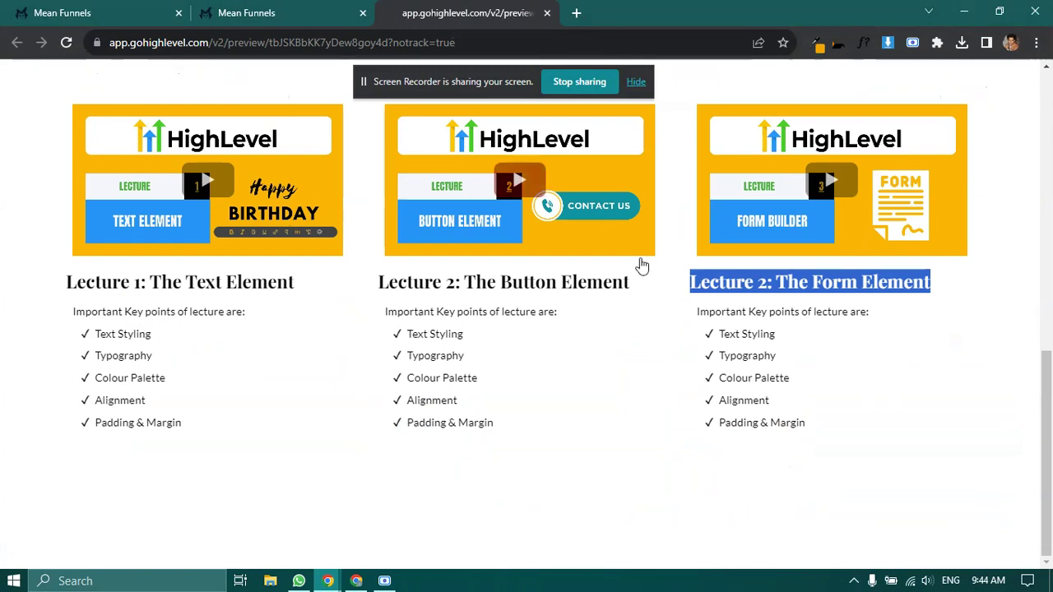
pyautogui.click(782, 283)
pyautogui.click(348, 10)
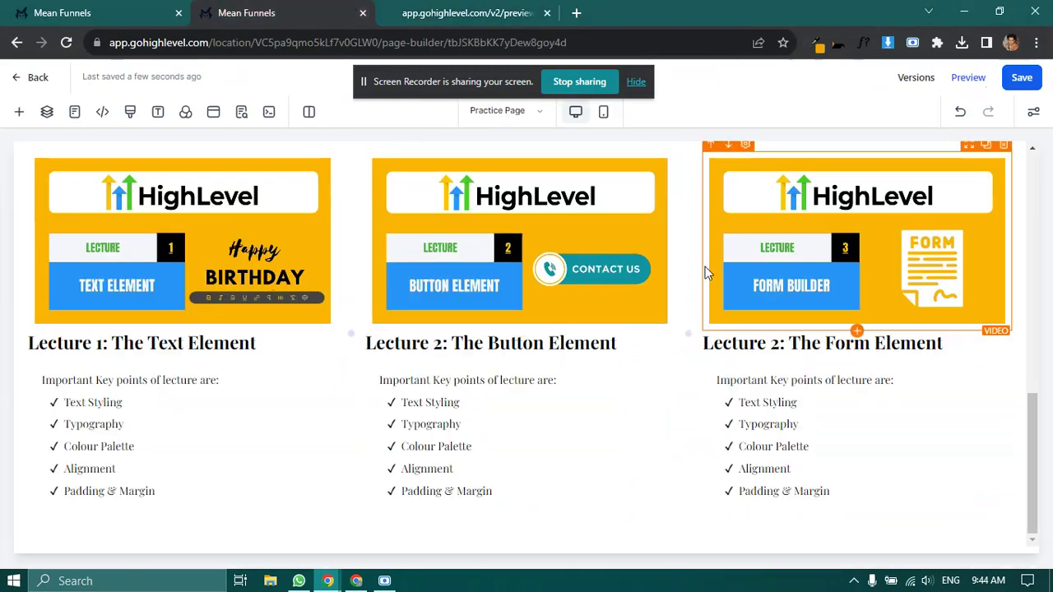
pyautogui.click(775, 350)
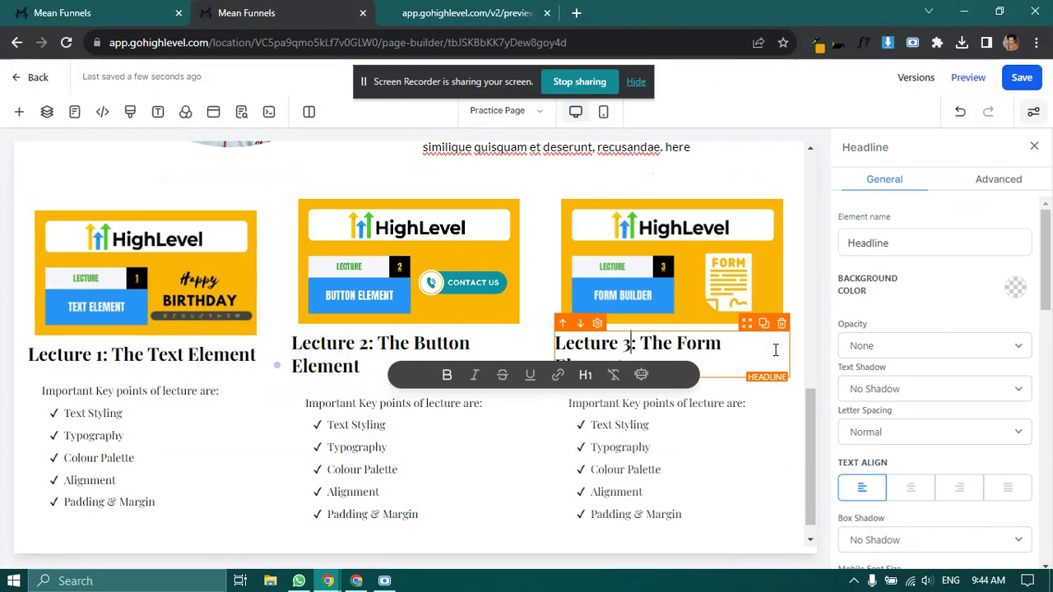
pyautogui.click(1033, 147)
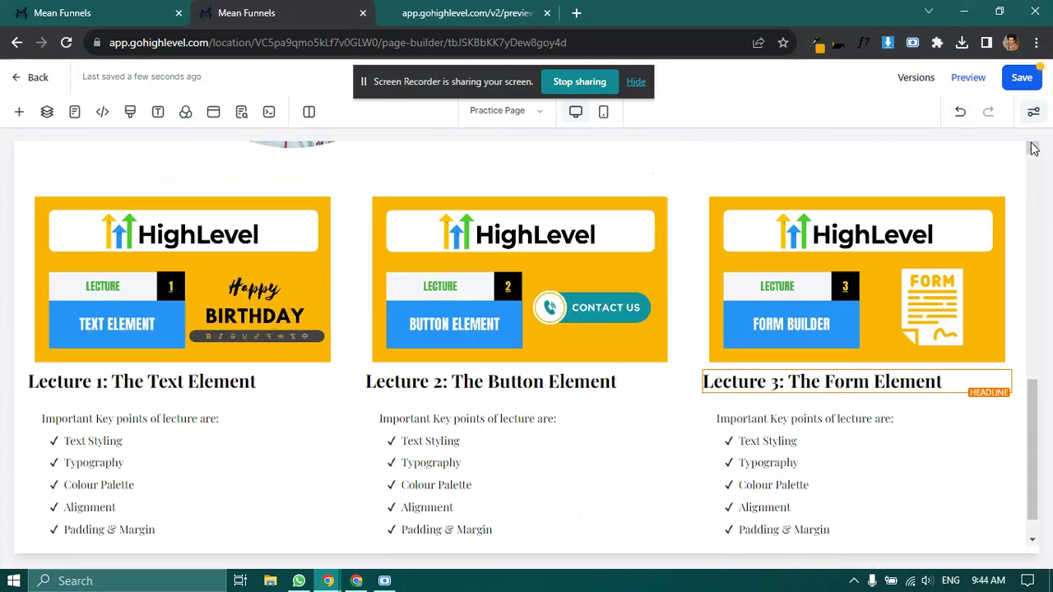
pyautogui.click(1022, 78)
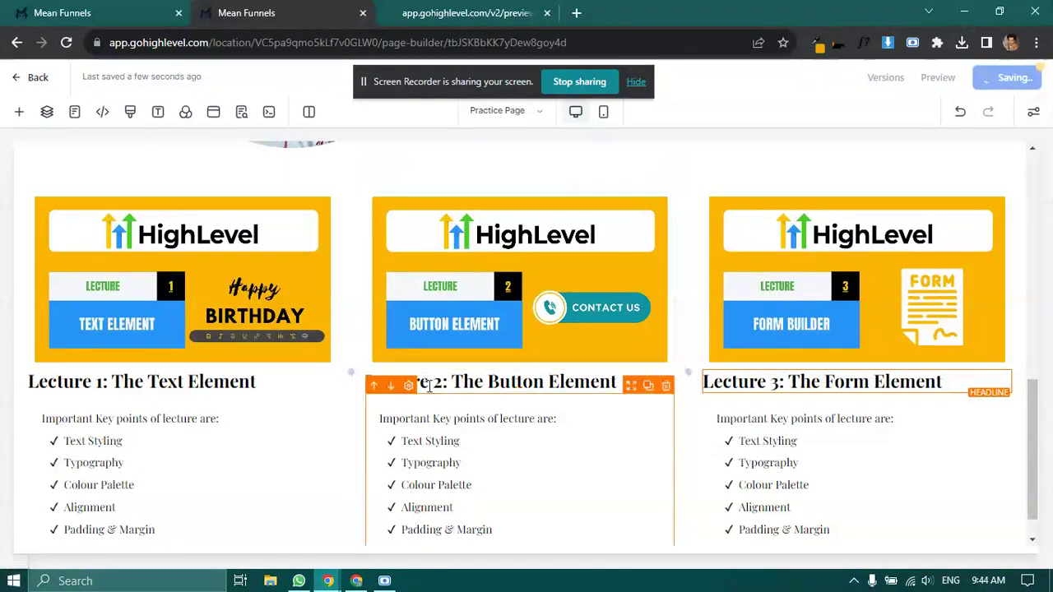
# Select the Lecture 1 video and review its general and advanced settings
pyautogui.click(177, 355)
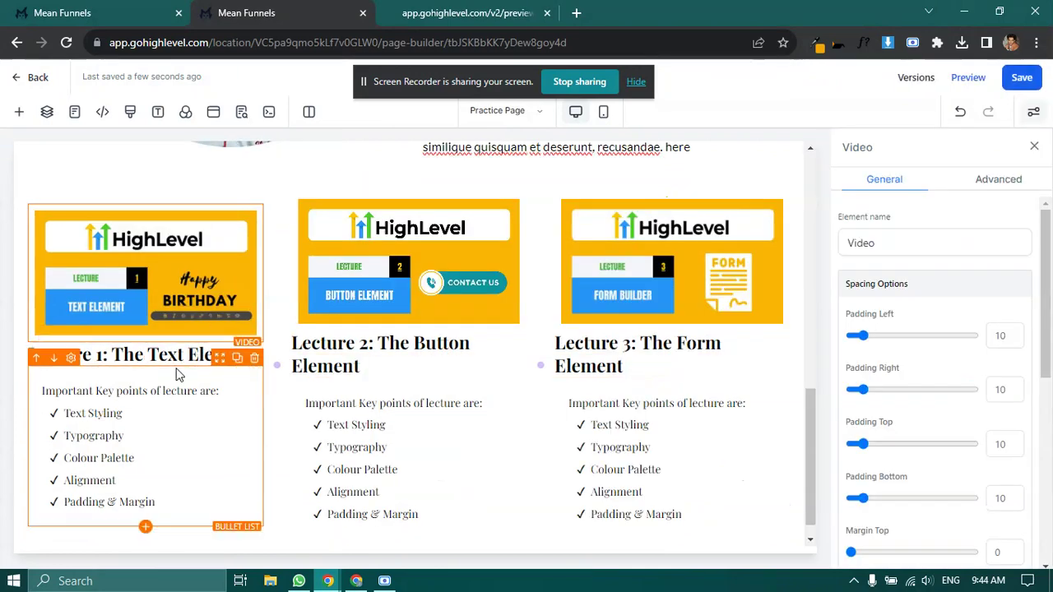
pyautogui.click(987, 183)
pyautogui.scroll(3, 291, 296)
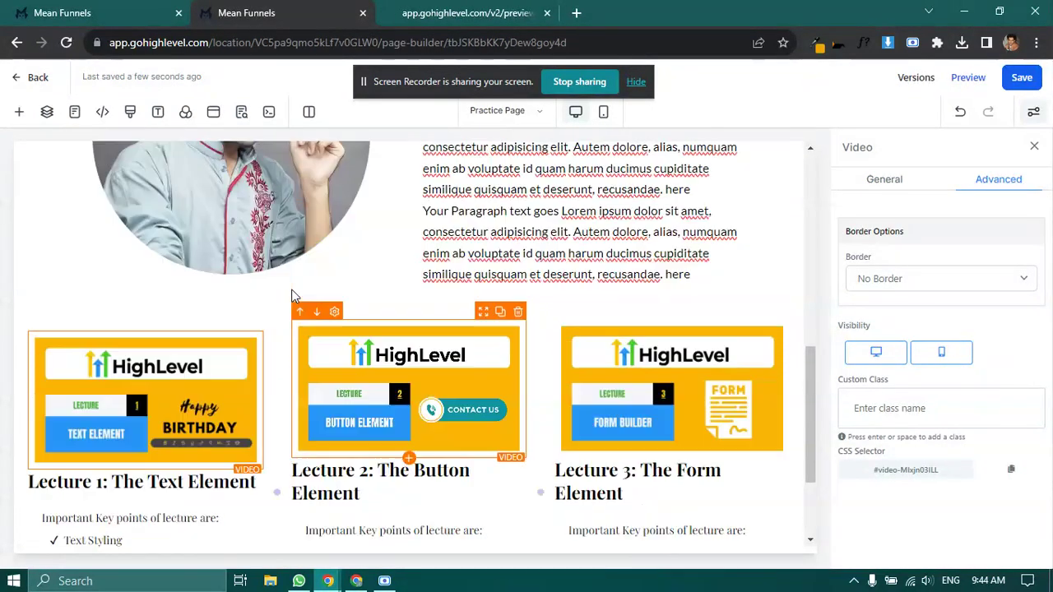
# Select the circular portrait image above the lecture section and browse its available theme presets
pyautogui.click(370, 317)
pyautogui.scroll(5, 376, 329)
pyautogui.scroll(-3, 329, 357)
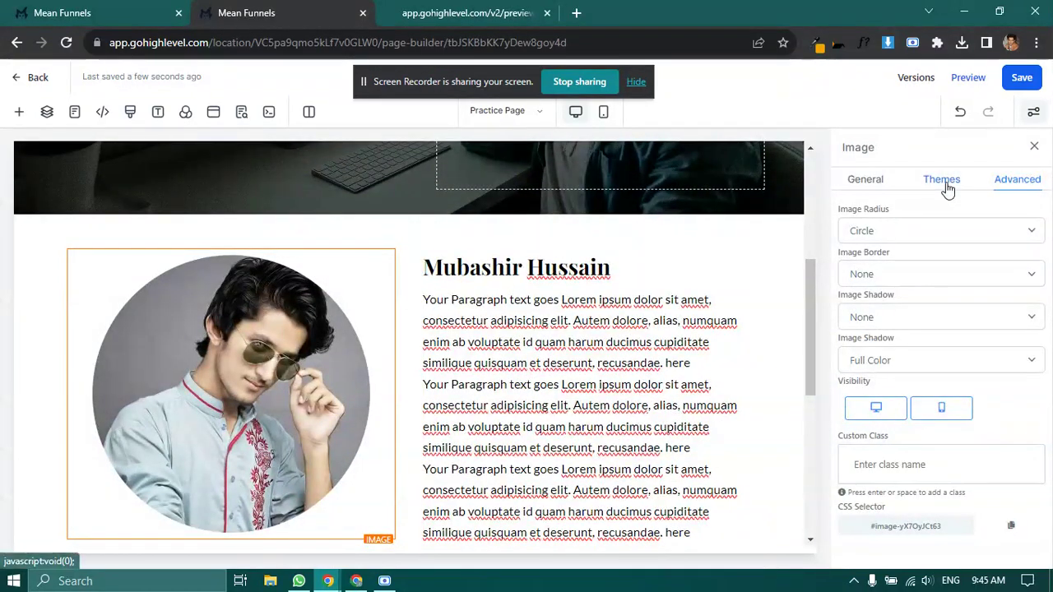
pyautogui.moveTo(209, 350)
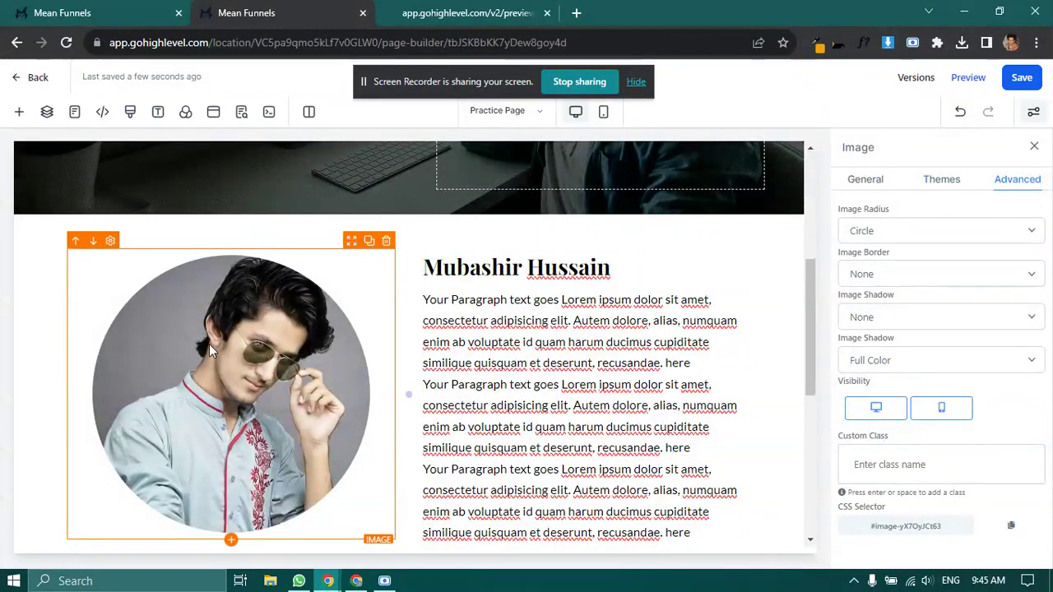
pyautogui.click(941, 179)
pyautogui.scroll(-1, 905, 302)
pyautogui.scroll(-3, 904, 302)
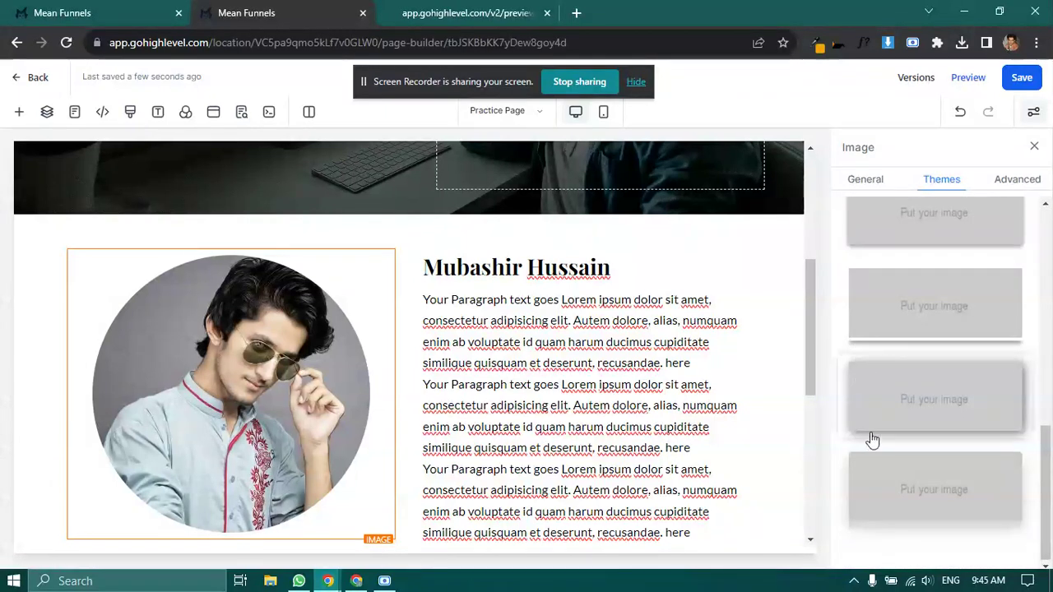
# Try Full Shadow on the circular portrait image, and set its image shadow to Dark Shadow
pyautogui.click(1020, 181)
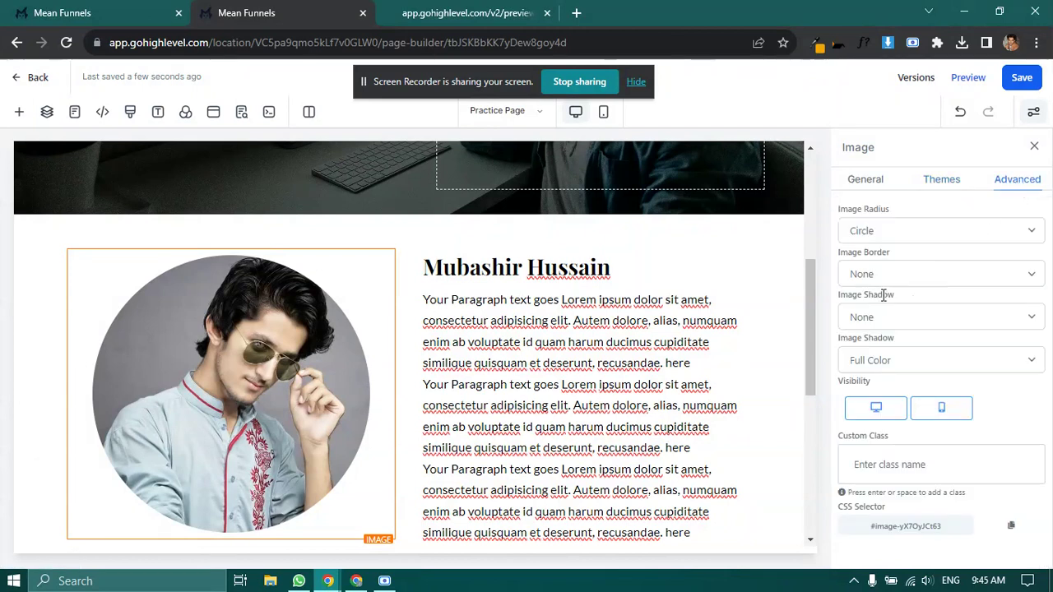
pyautogui.click(888, 323)
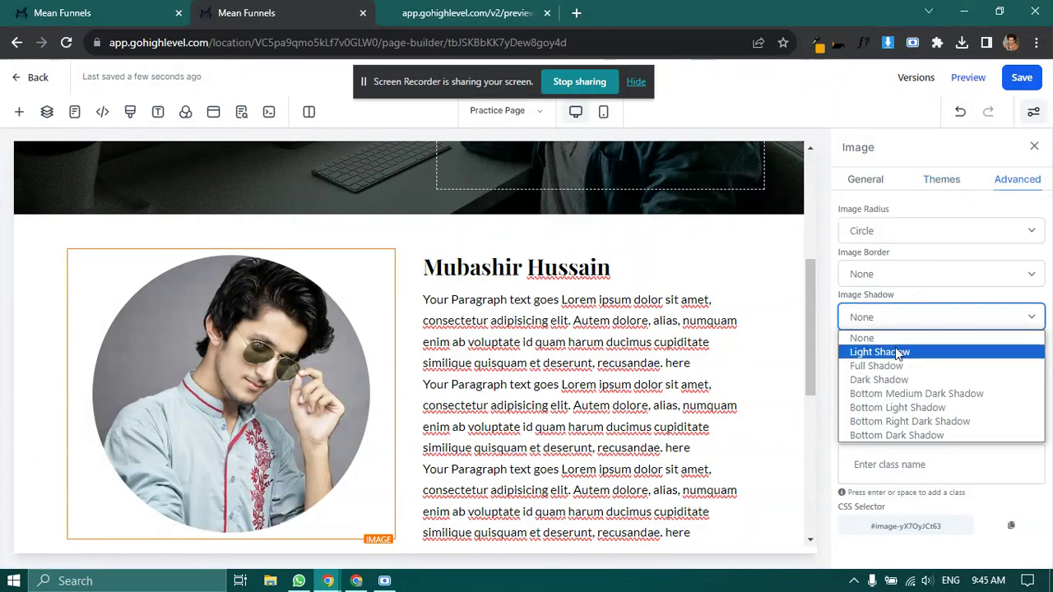
pyautogui.click(896, 366)
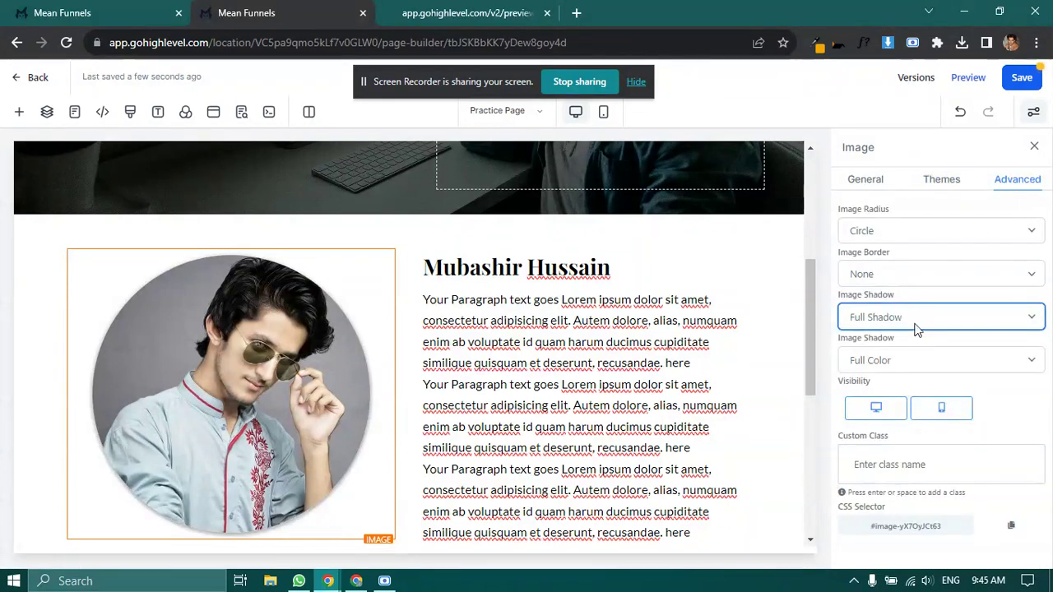
pyautogui.click(917, 327)
pyautogui.click(905, 366)
pyautogui.click(907, 326)
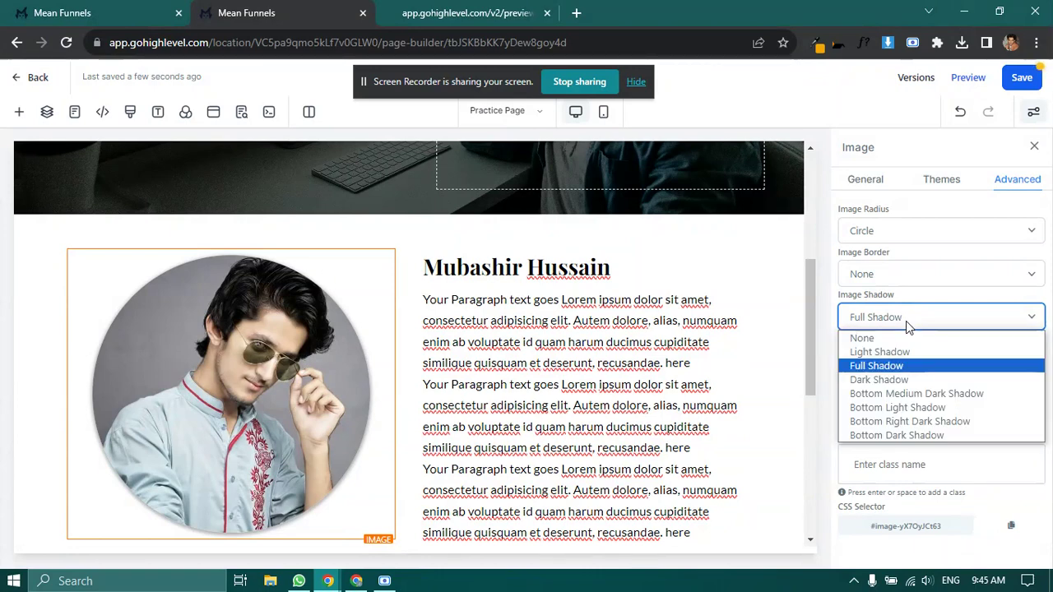
pyautogui.click(898, 378)
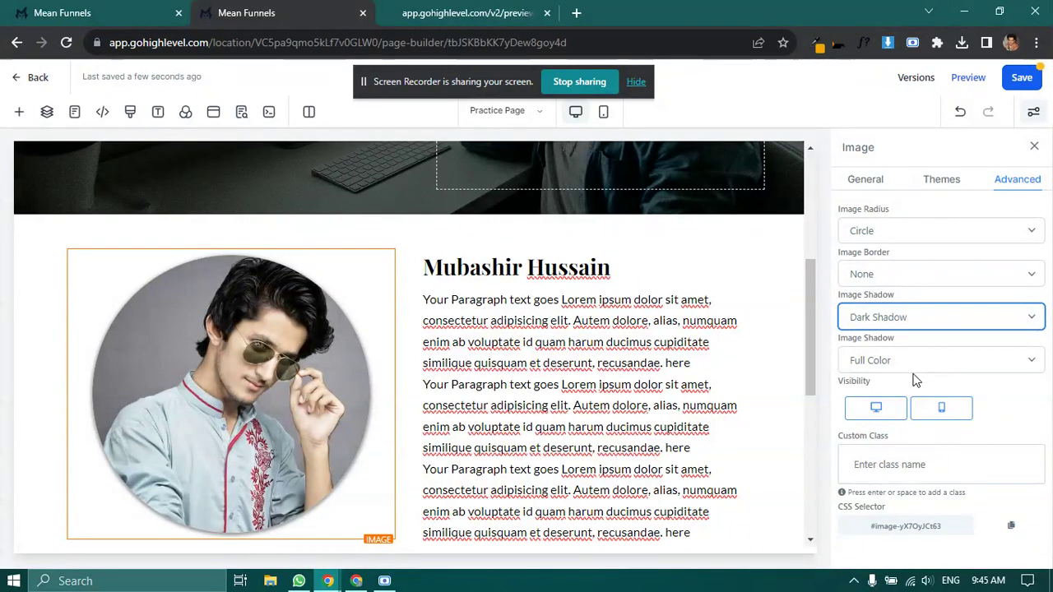
# Try the Black & White effect on the portrait image, restore Full Color, and close the image settings
pyautogui.click(966, 364)
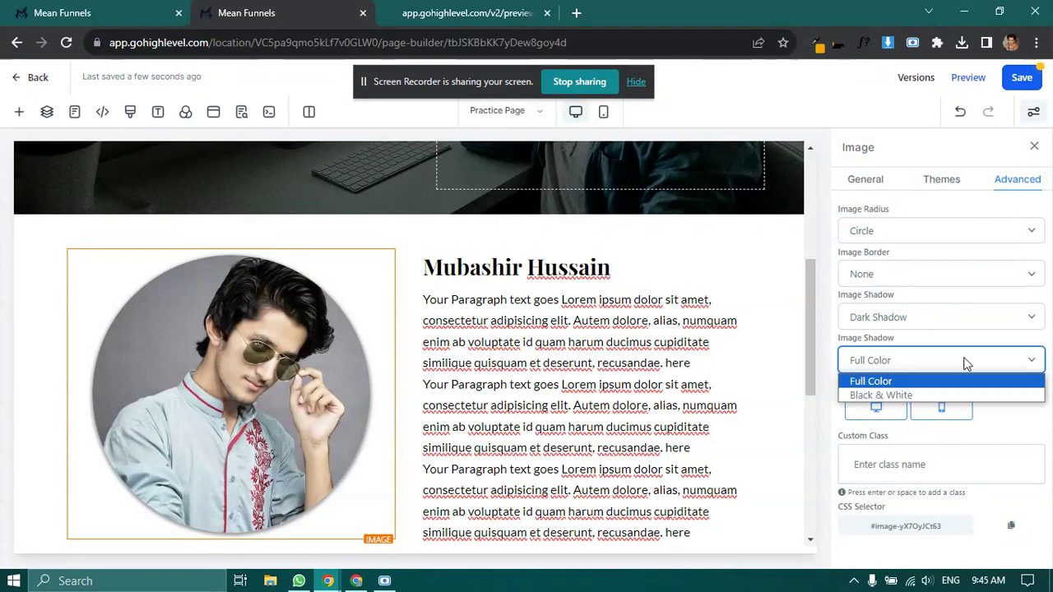
pyautogui.click(904, 396)
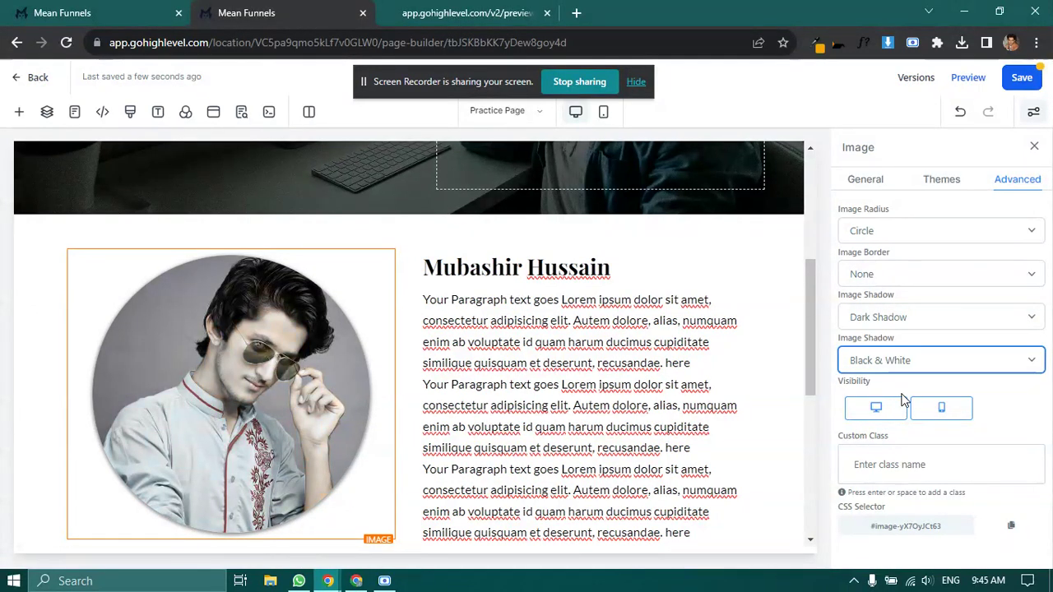
pyautogui.click(911, 370)
pyautogui.click(911, 380)
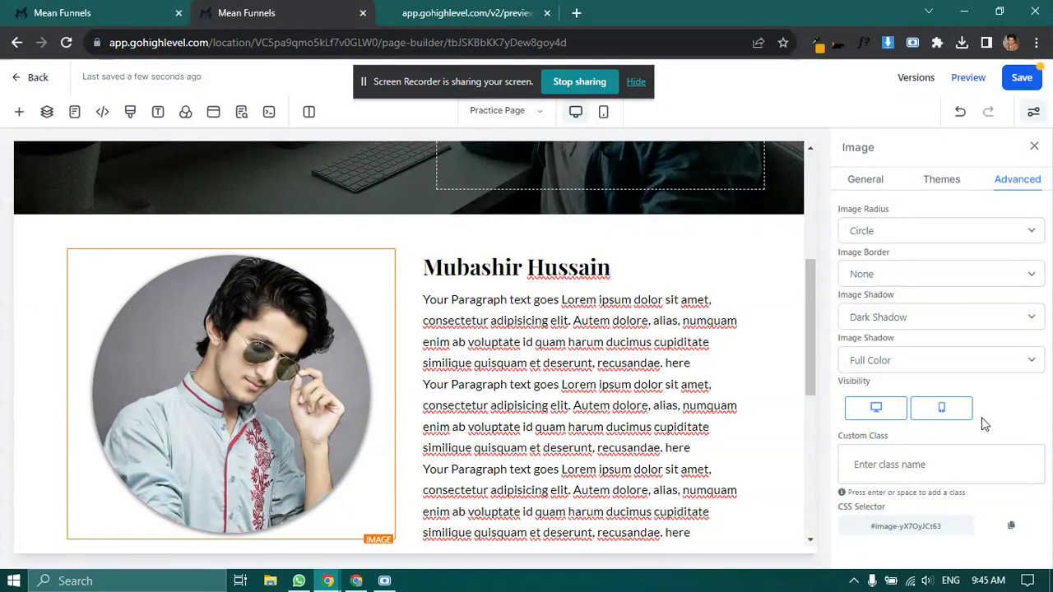
pyautogui.click(865, 179)
pyautogui.click(1033, 146)
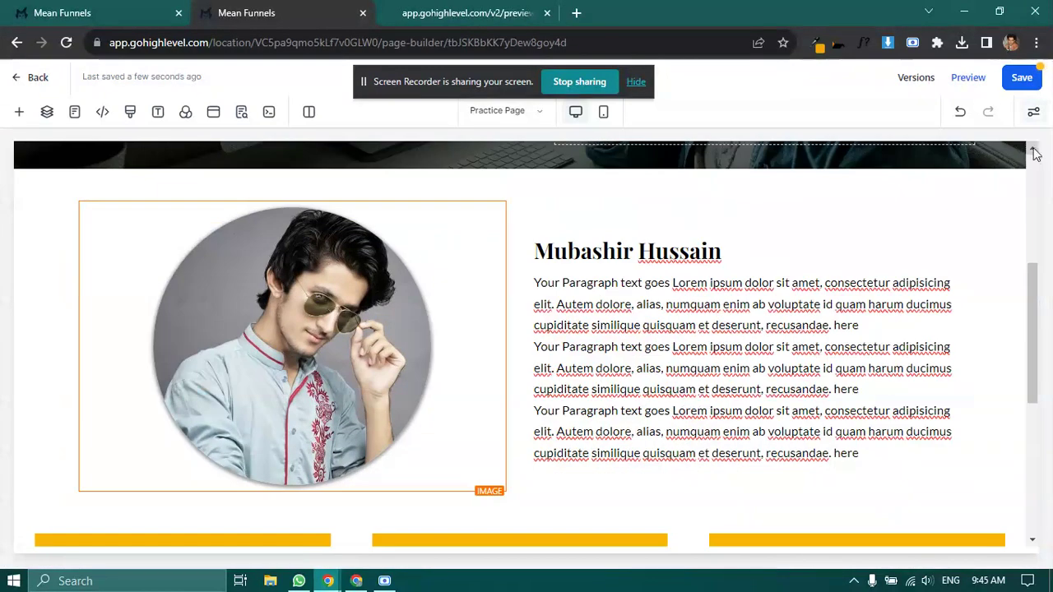